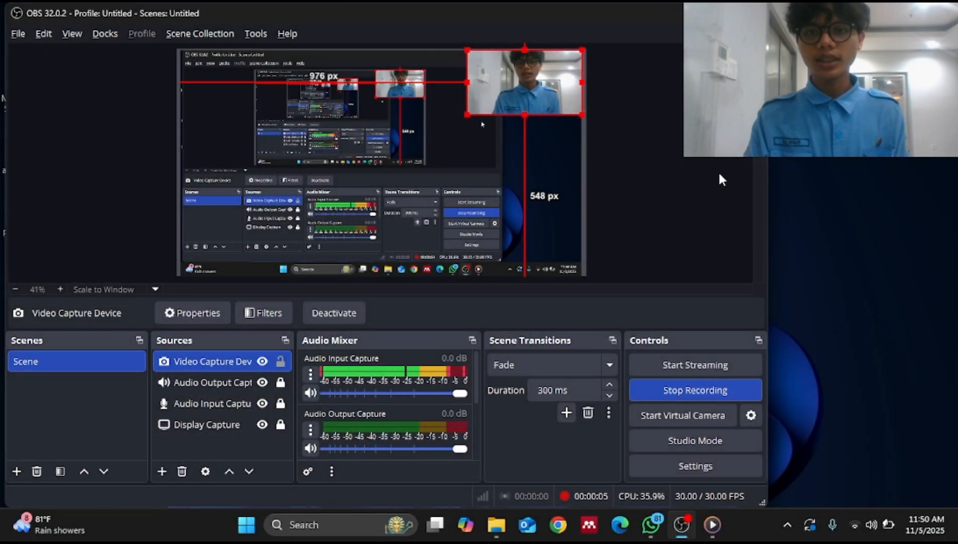
- Minimize OBS, launch the SSCNC simulator from the desktop and run it with the FANUC 18M control
click(688, 13)
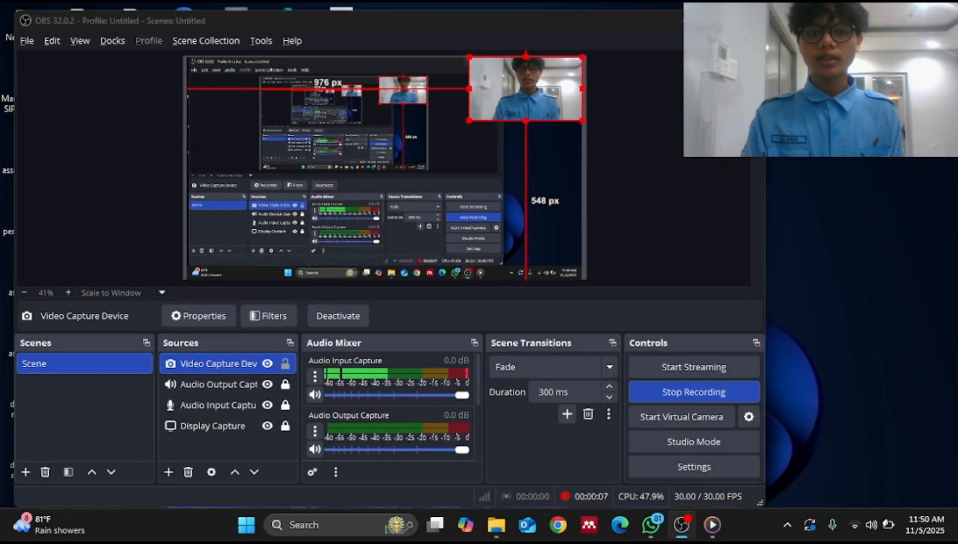
double_click(347, 78)
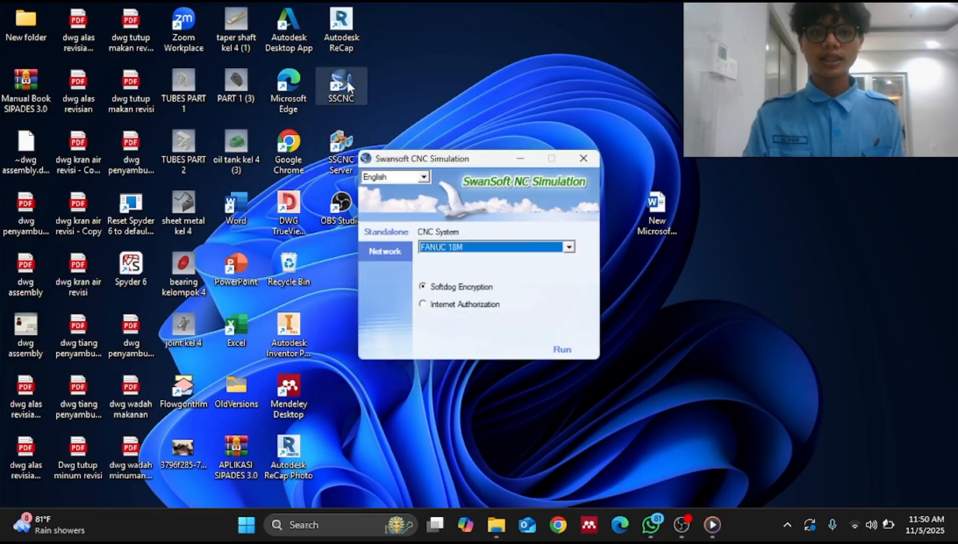
click(571, 250)
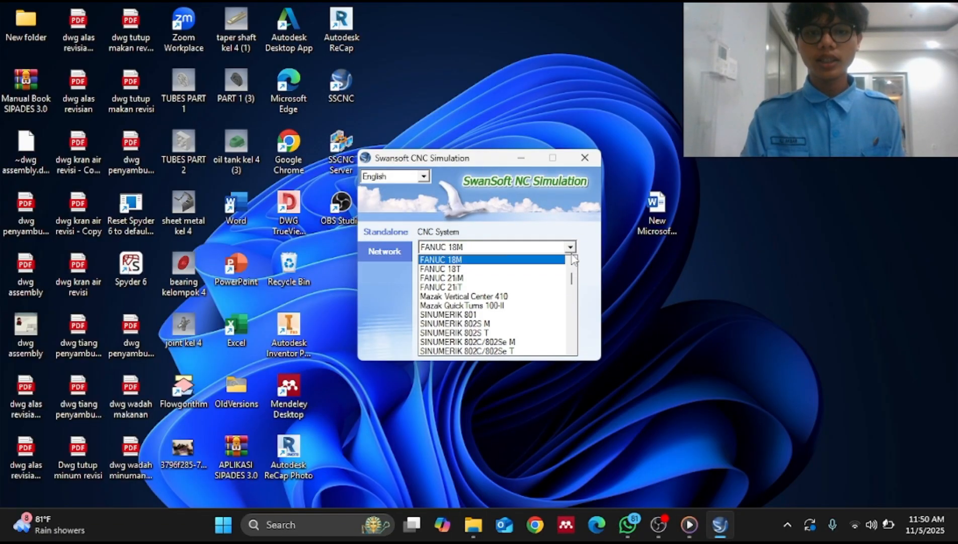
click(572, 254)
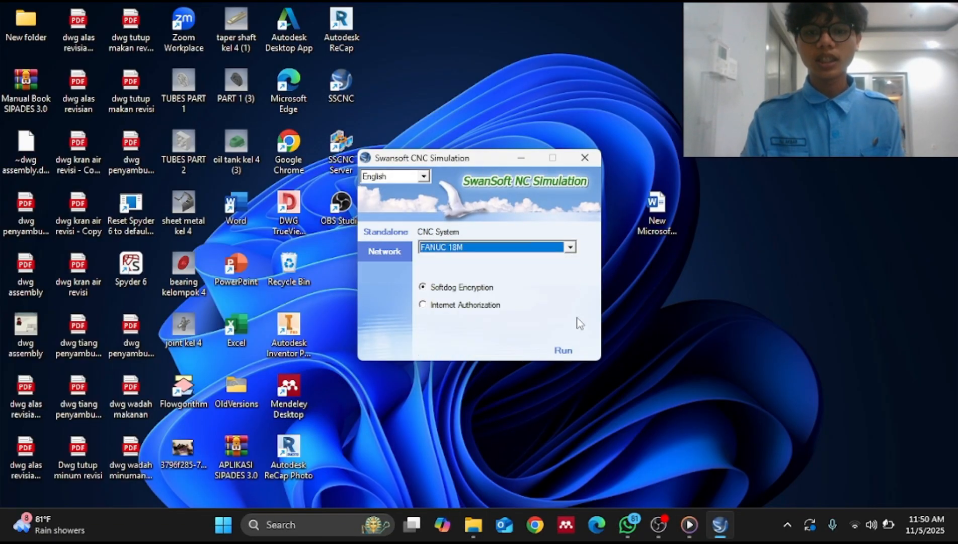
click(564, 351)
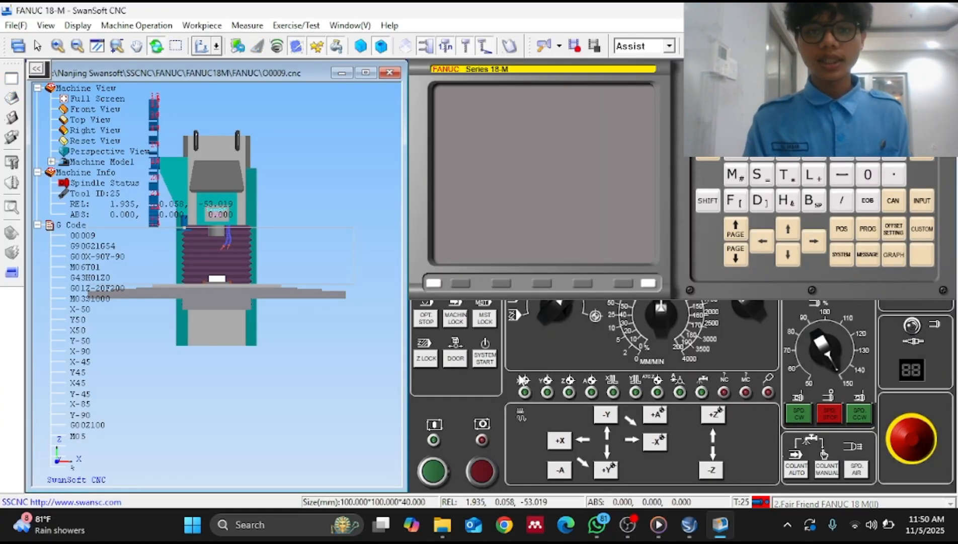
- Power on the machine's control system and release the emergency stop
click(487, 358)
click(489, 359)
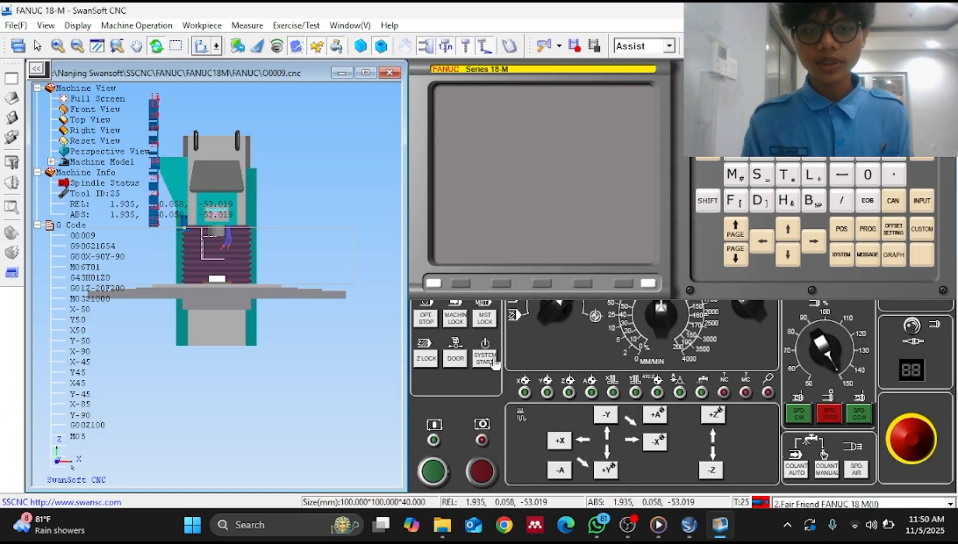
click(892, 446)
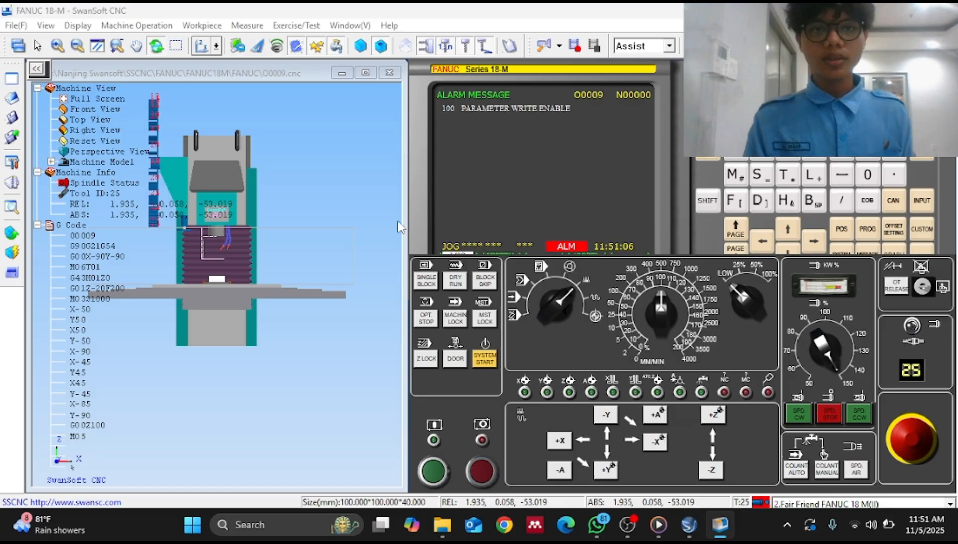
- Apply a 100 × 100 × 40 mm box workpiece in 08F Low carbon steel, with its origin saved in G54
click(256, 27)
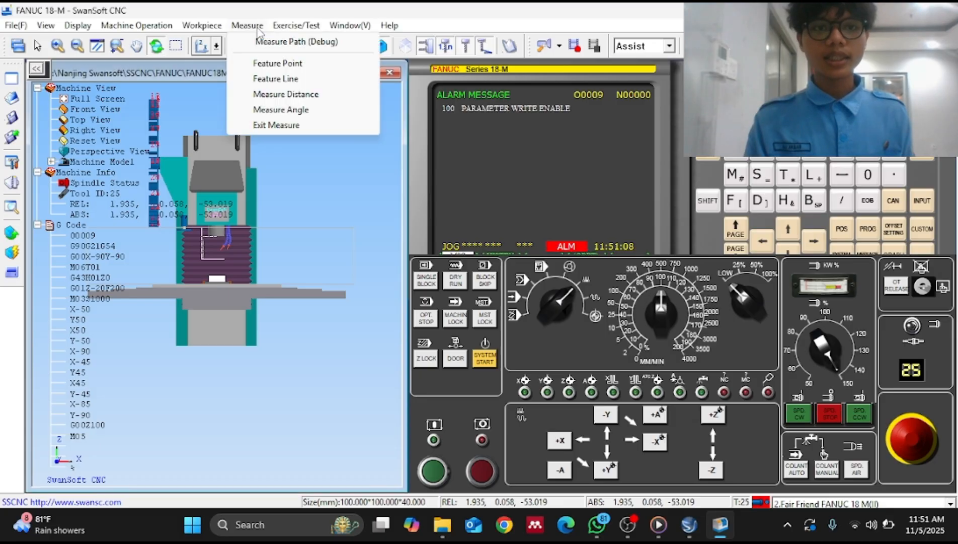
mouse_move(203, 25)
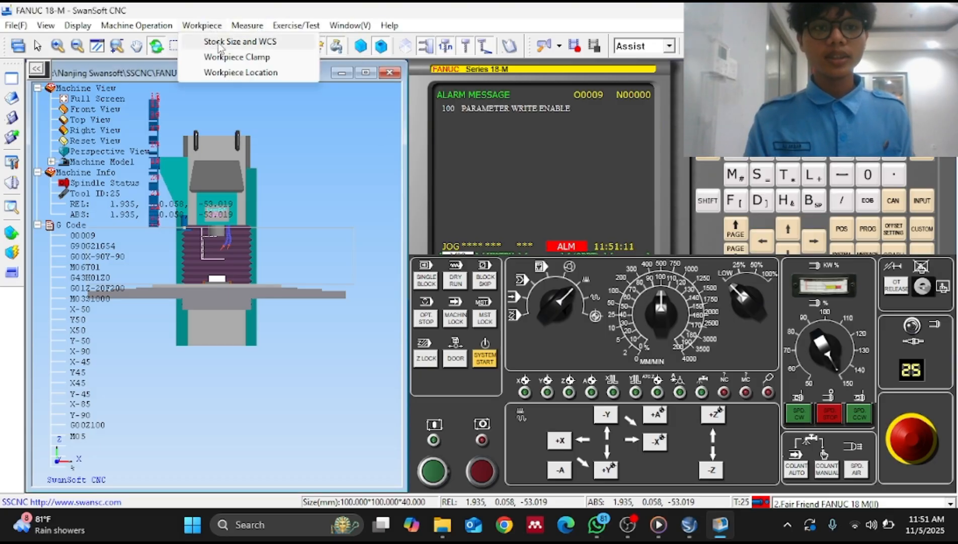
click(222, 41)
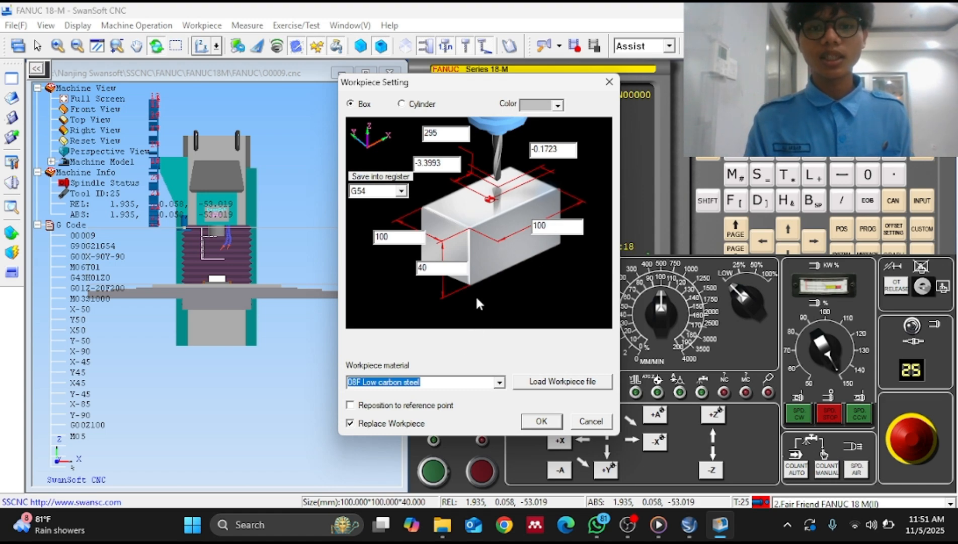
click(542, 422)
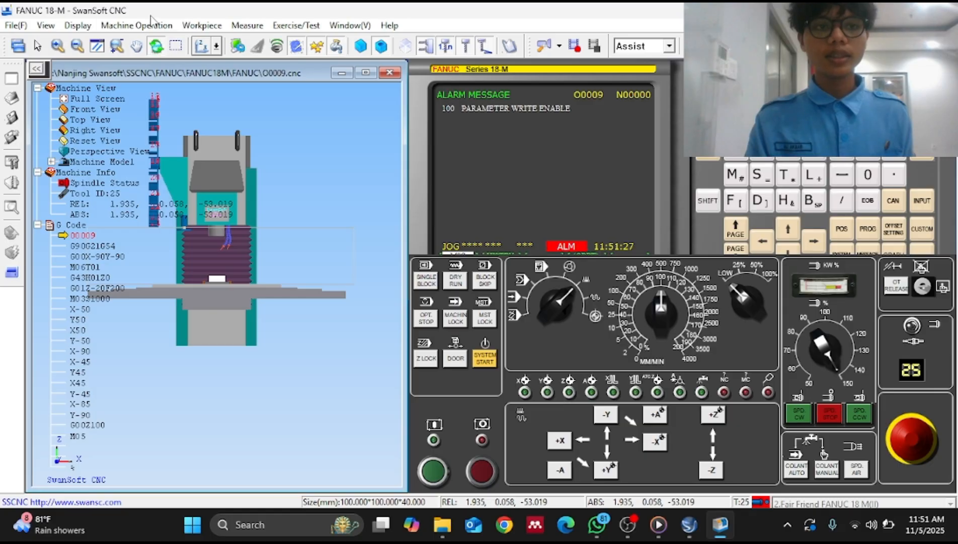
- Switch the machine to EDIT mode and mount the OP-20 (Optical) edge finder in the spindle
click(159, 25)
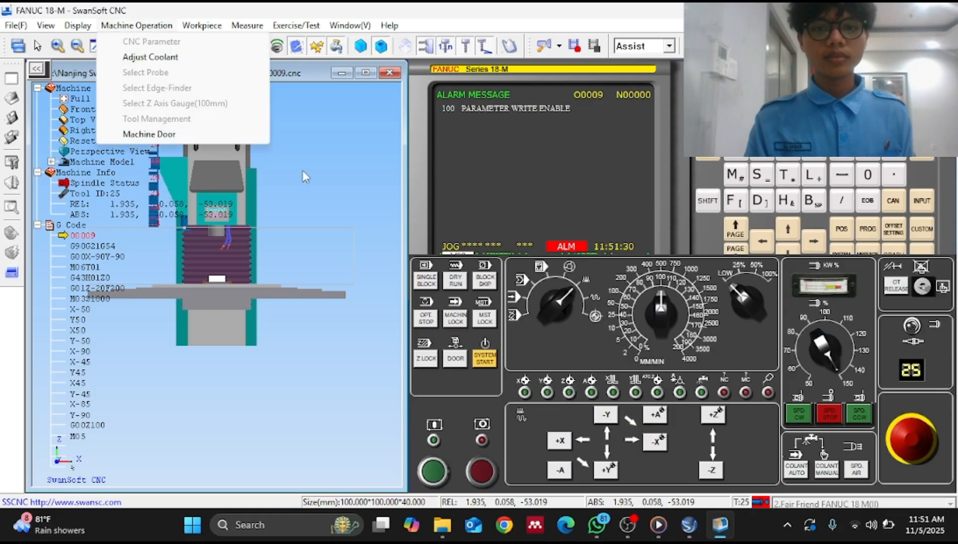
click(549, 304)
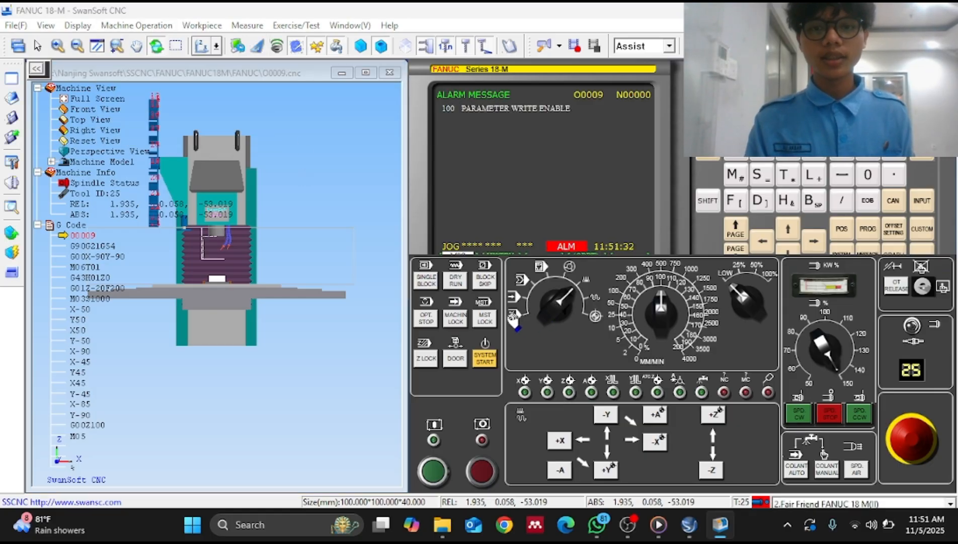
click(512, 316)
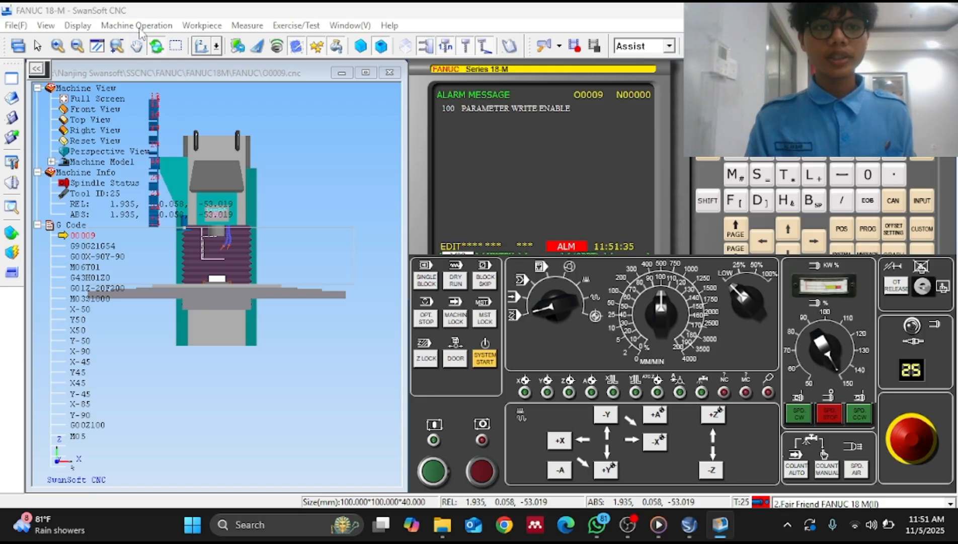
click(137, 26)
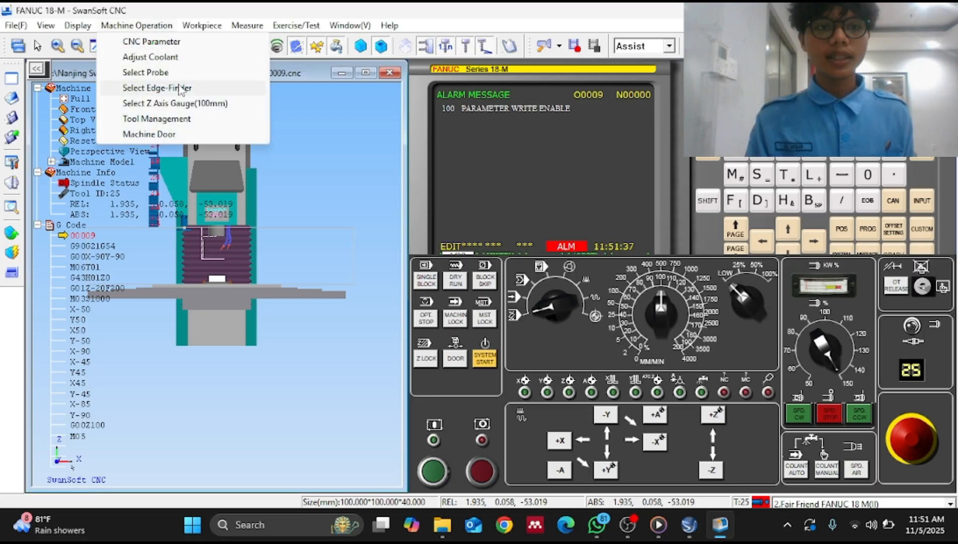
click(181, 90)
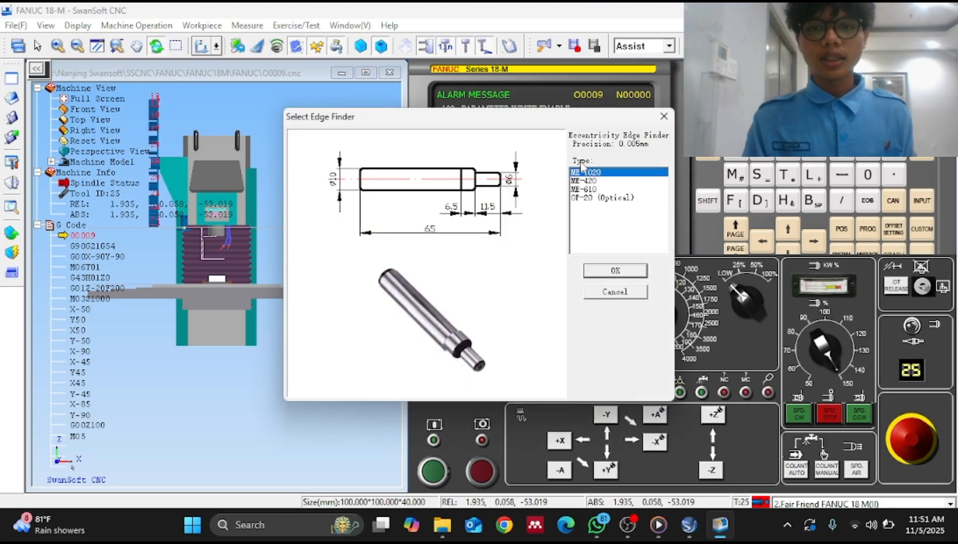
click(619, 197)
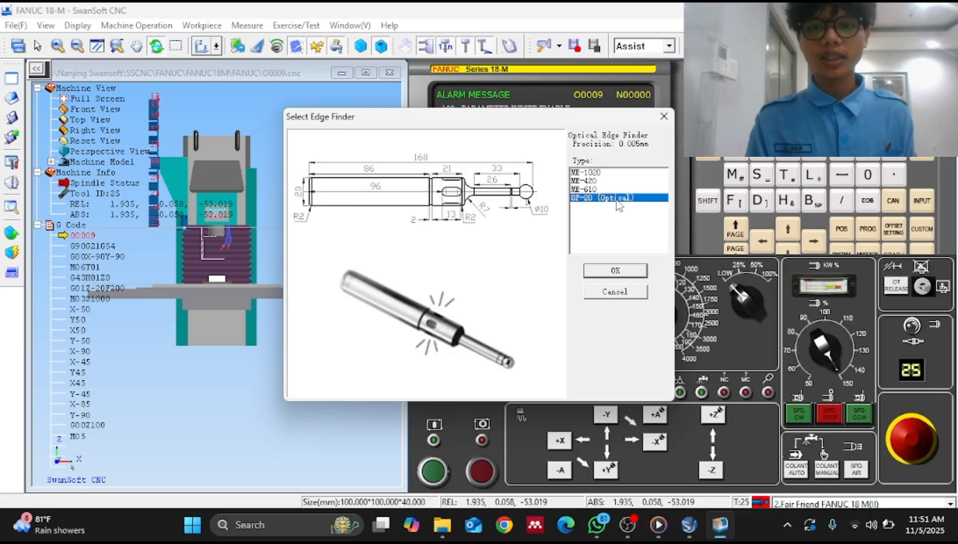
click(634, 271)
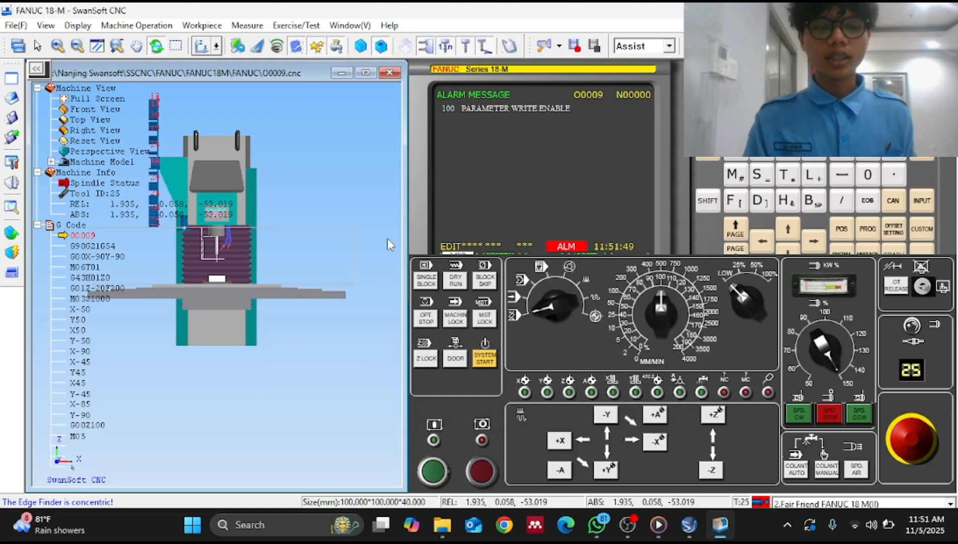
- Set the machine to reference-return mode and home the Z, X and Y axes
click(594, 315)
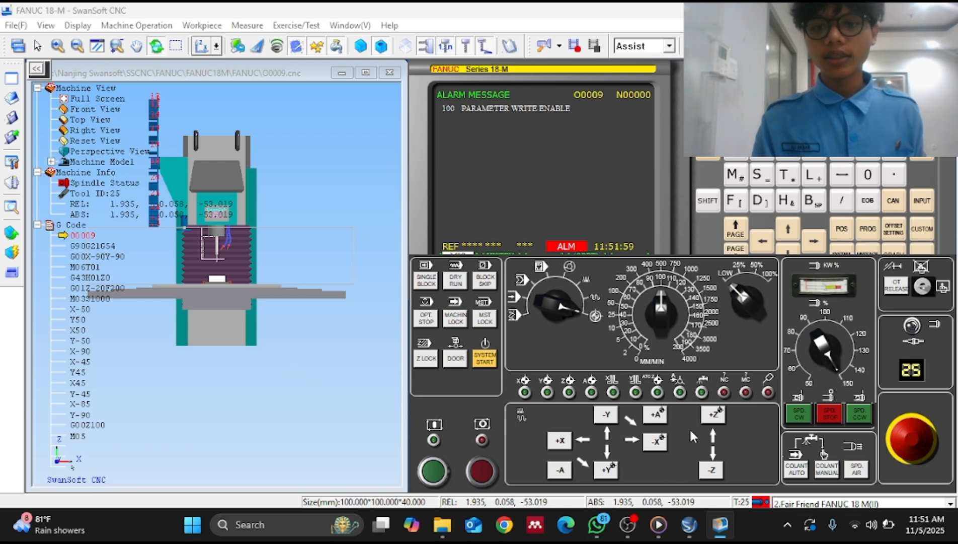
click(715, 415)
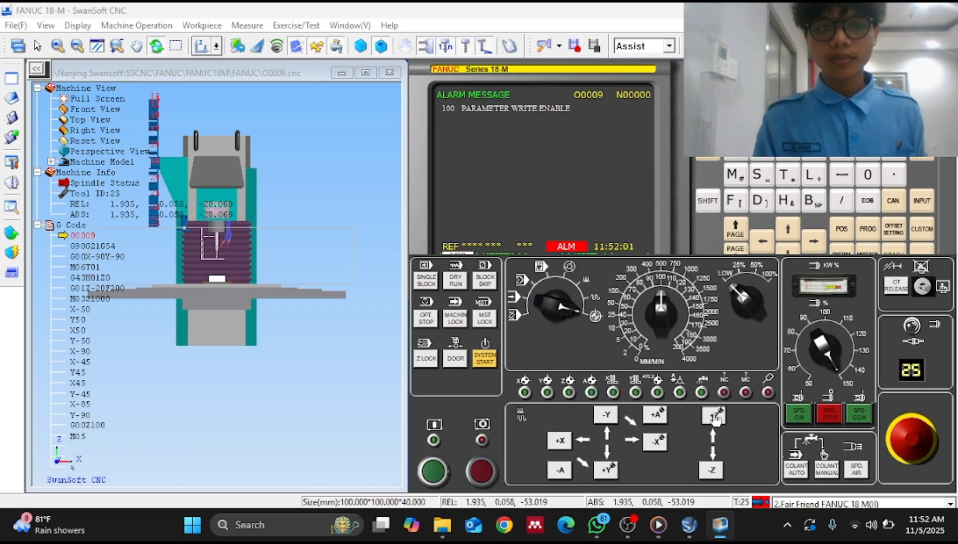
click(654, 443)
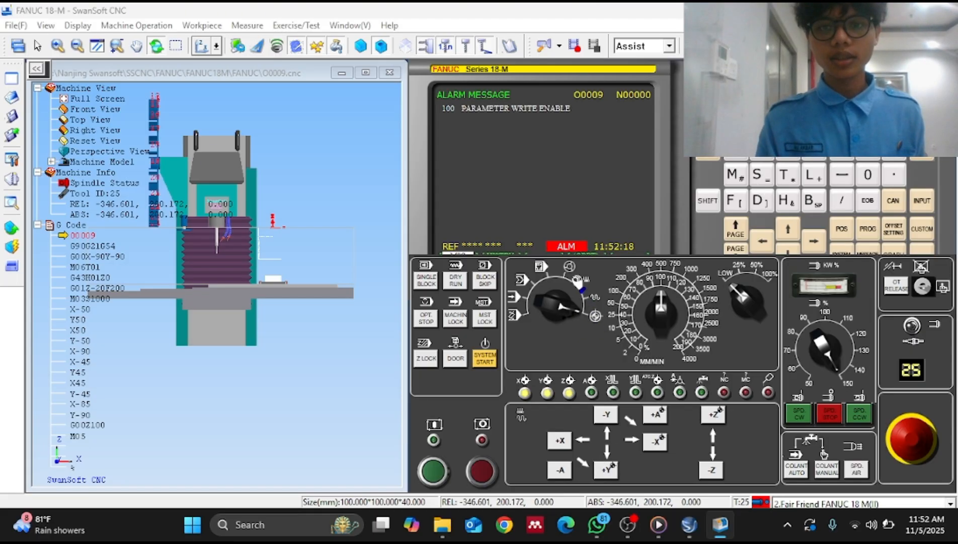
- Switch the machine to JOG mode and show the machine in the Right View
click(583, 287)
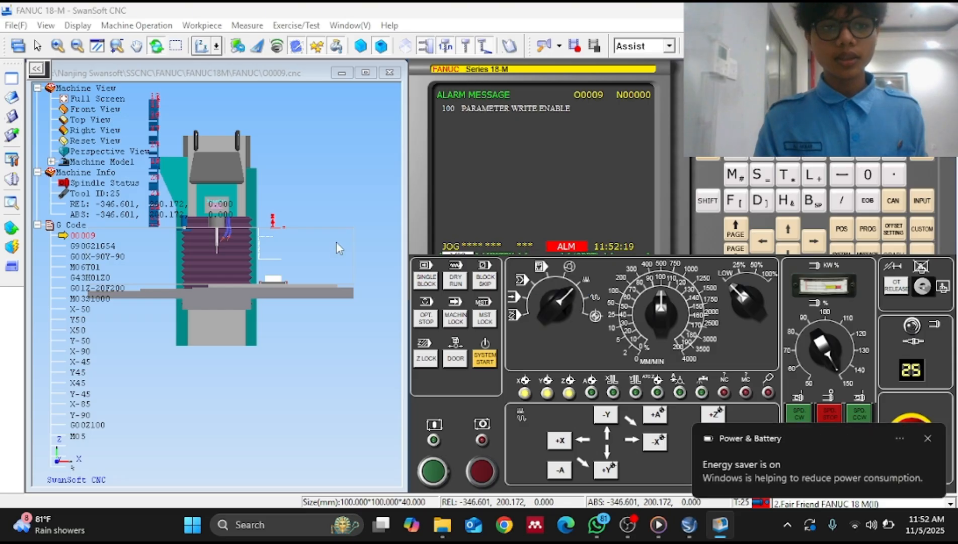
click(113, 111)
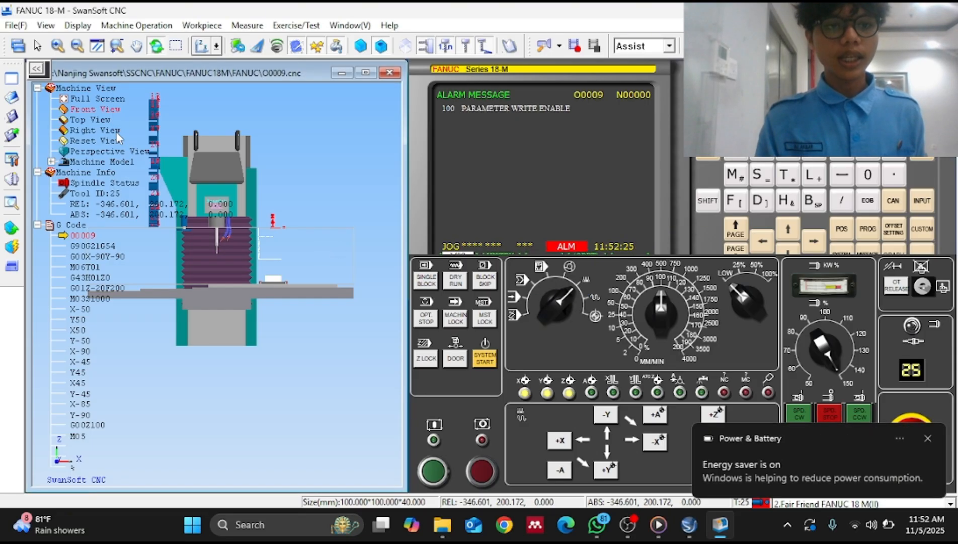
click(111, 131)
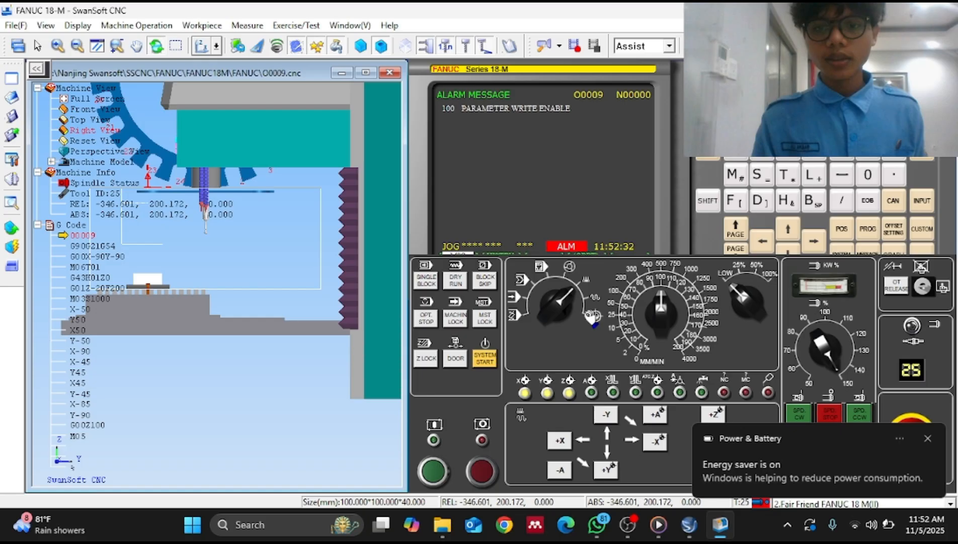
- Set the rapid override to 100% and jog the Y axis in the minus direction to about Y 6, bringing the workpiece under the edge finder
click(774, 280)
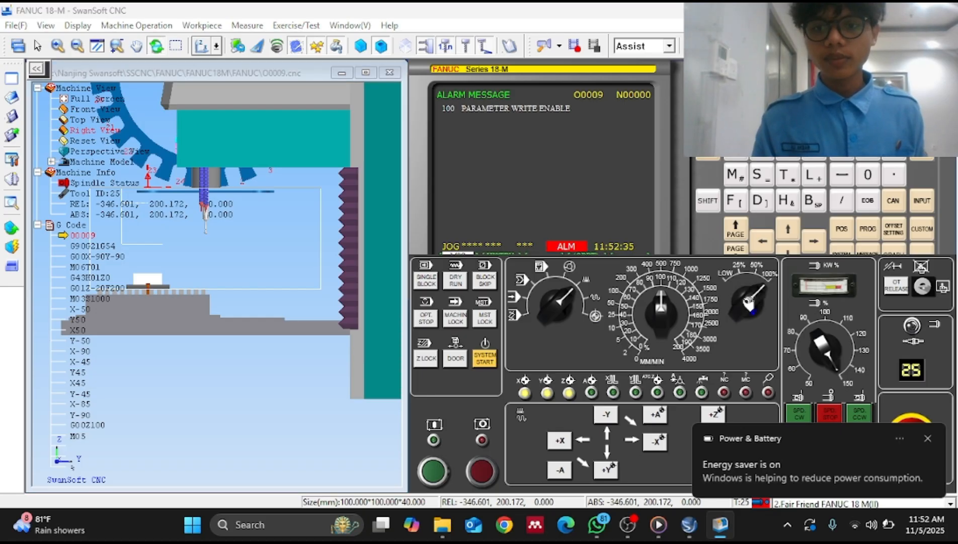
click(588, 309)
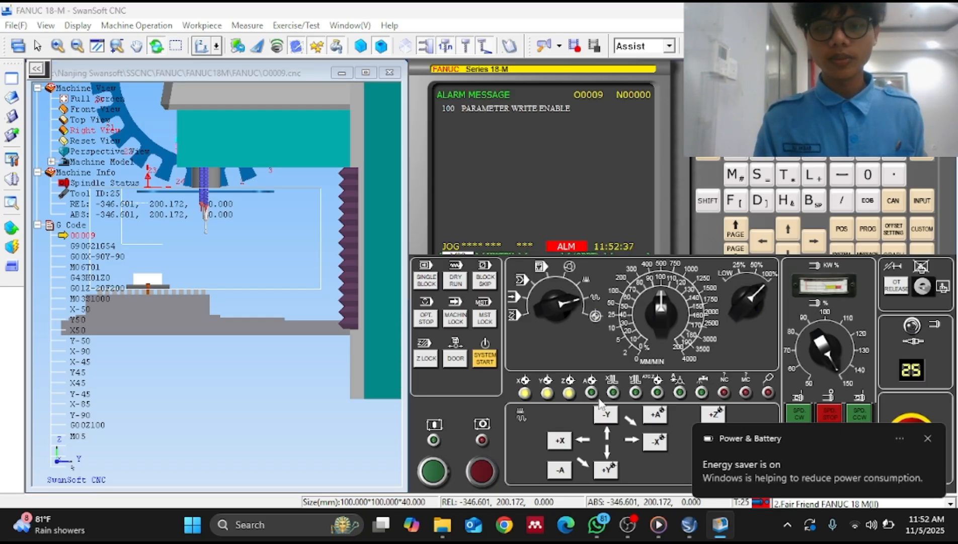
click(610, 469)
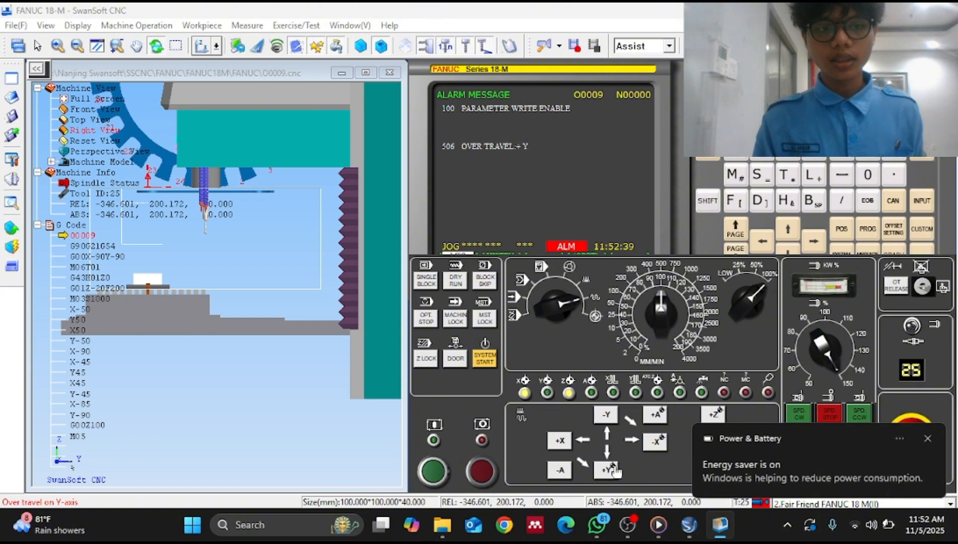
click(610, 421)
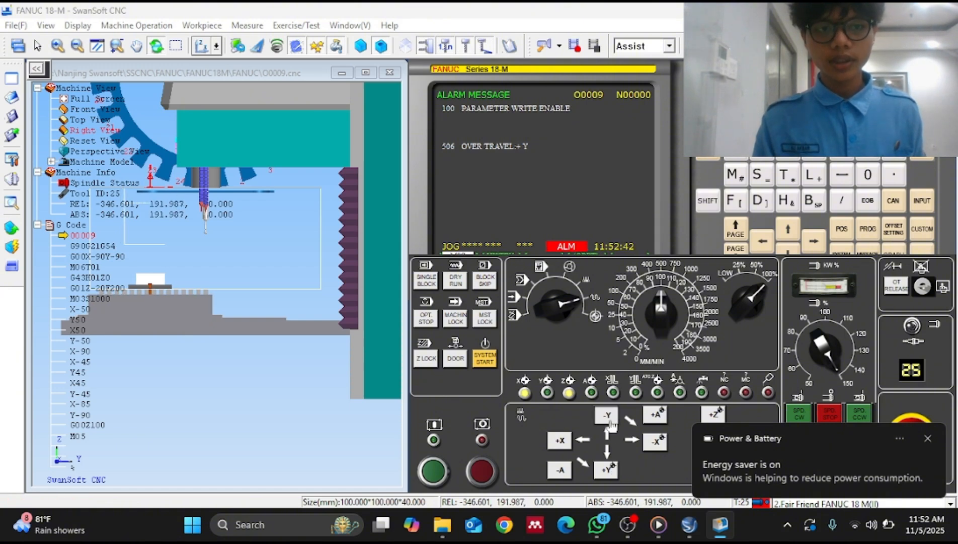
click(610, 421)
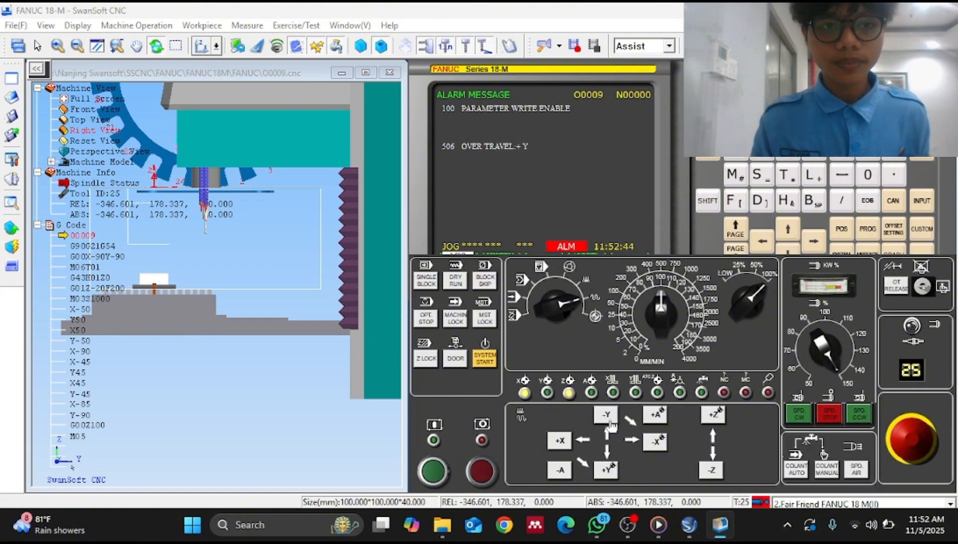
click(610, 414)
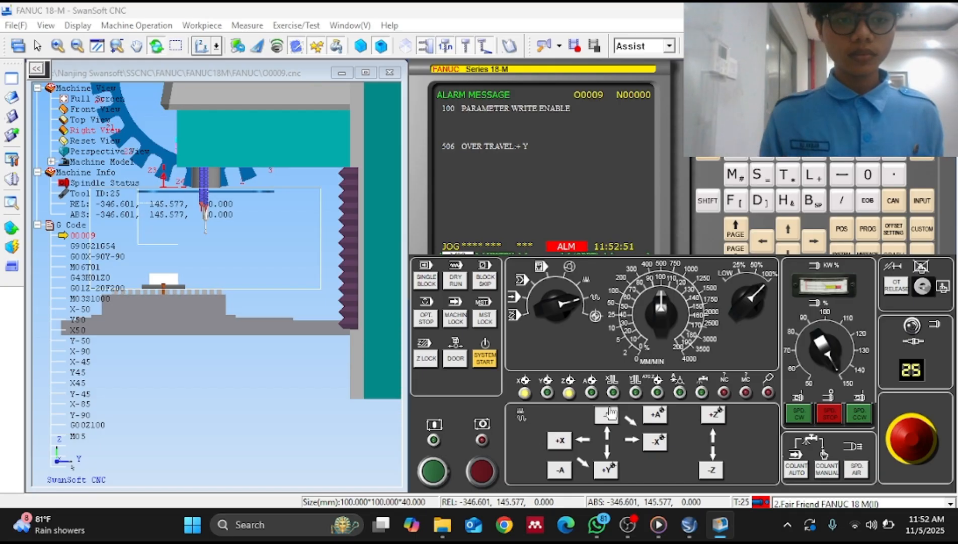
click(610, 414)
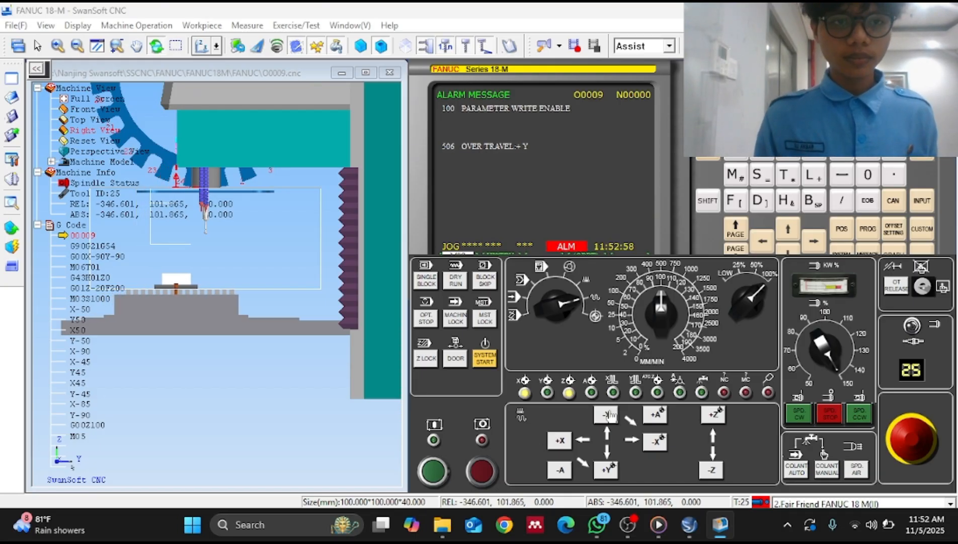
click(609, 413)
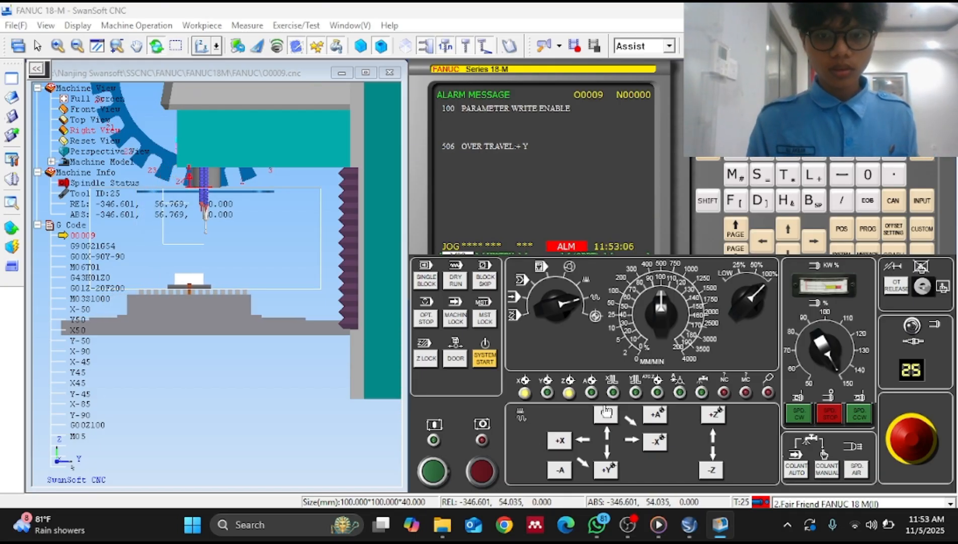
click(606, 413)
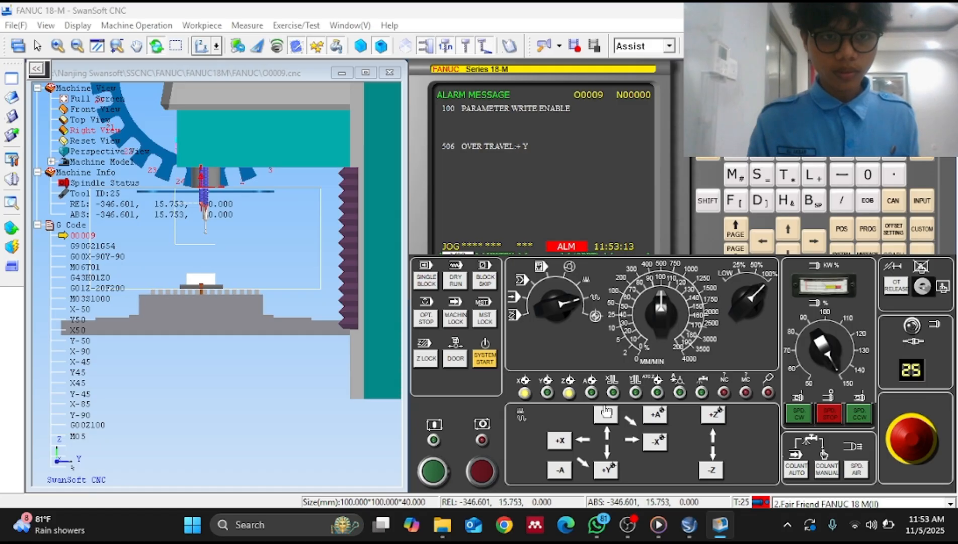
- Display the absolute position and jog the Z axis in the minus direction to about Z -161.7, lowering the edge finder toward the workpiece
click(846, 230)
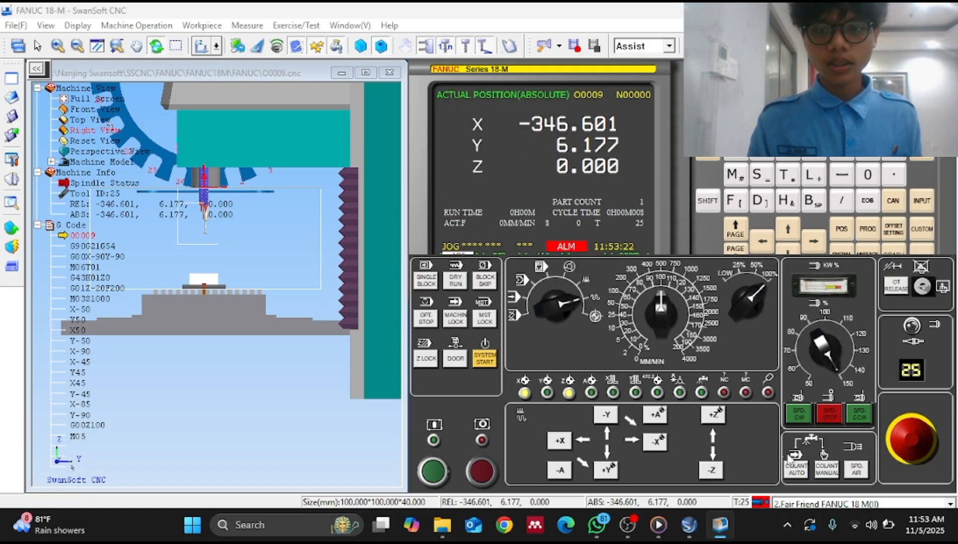
click(720, 472)
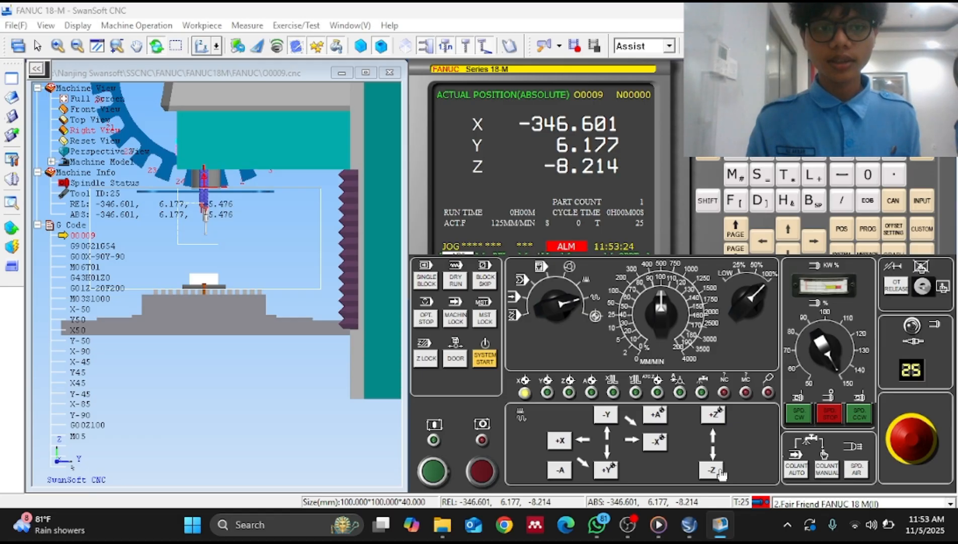
click(721, 472)
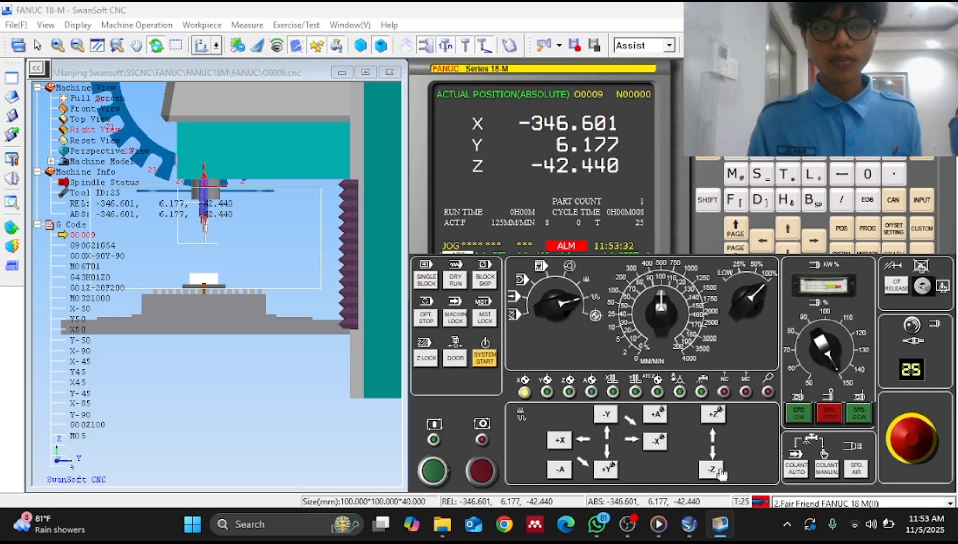
click(721, 472)
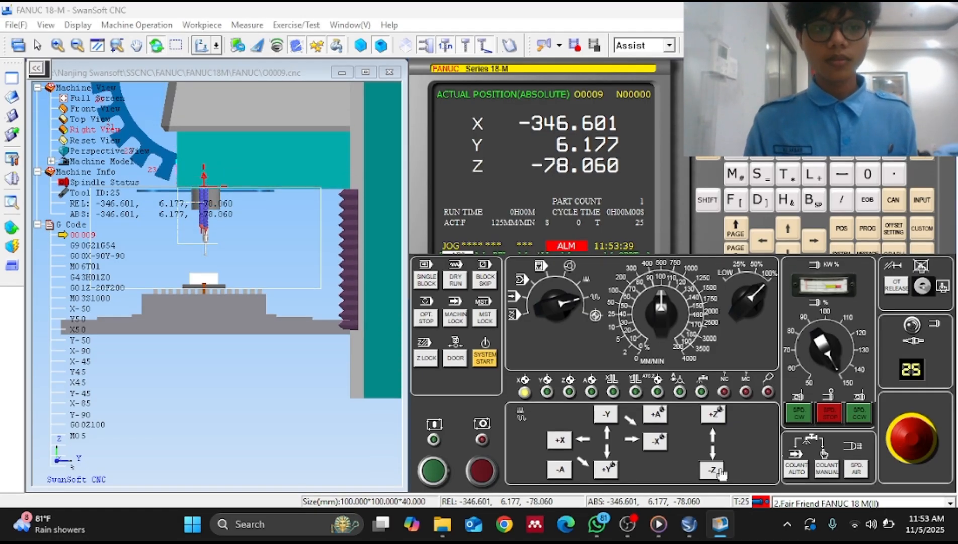
click(720, 472)
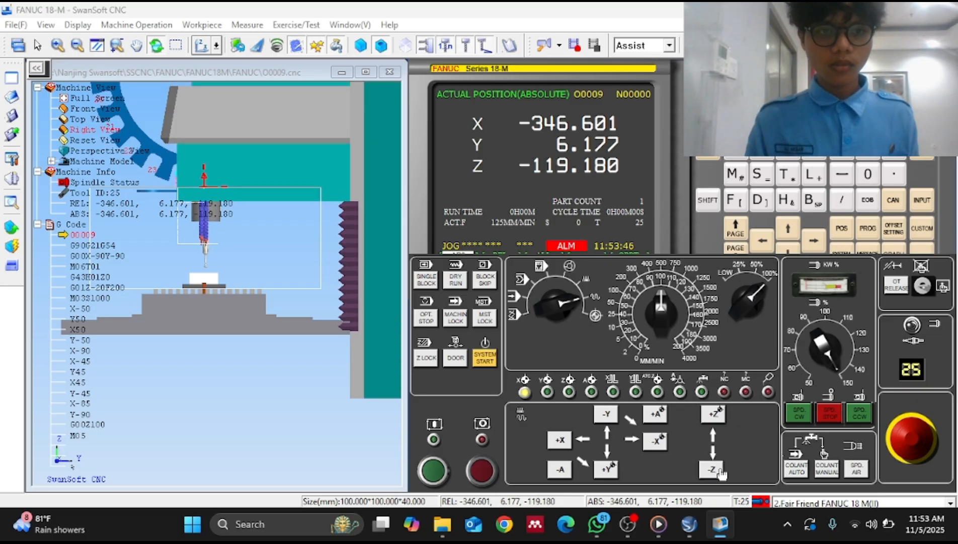
click(721, 472)
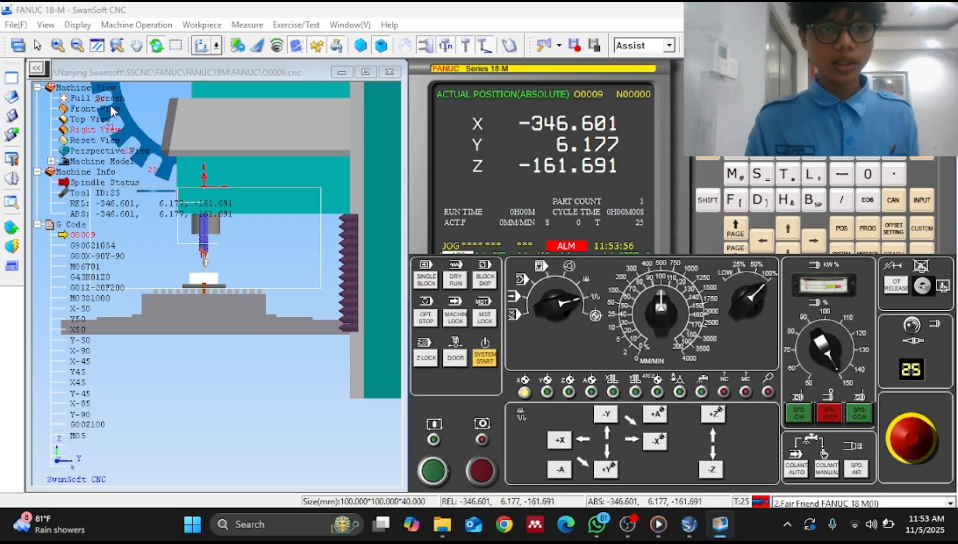
- Show the machine in the Front View and jog the X axis in the plus direction to about X -52.3, beside the workpiece's left face
click(111, 110)
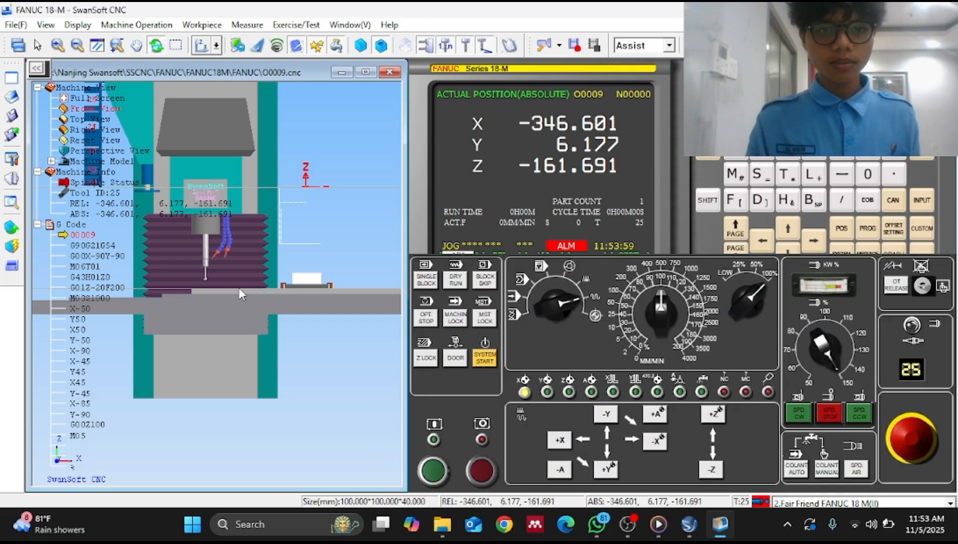
scroll(241, 289, up, 4)
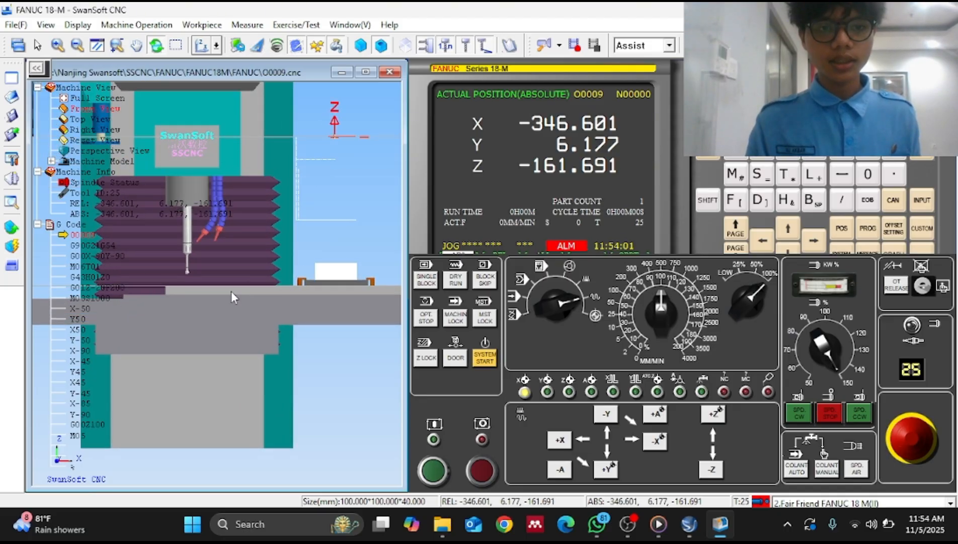
click(562, 445)
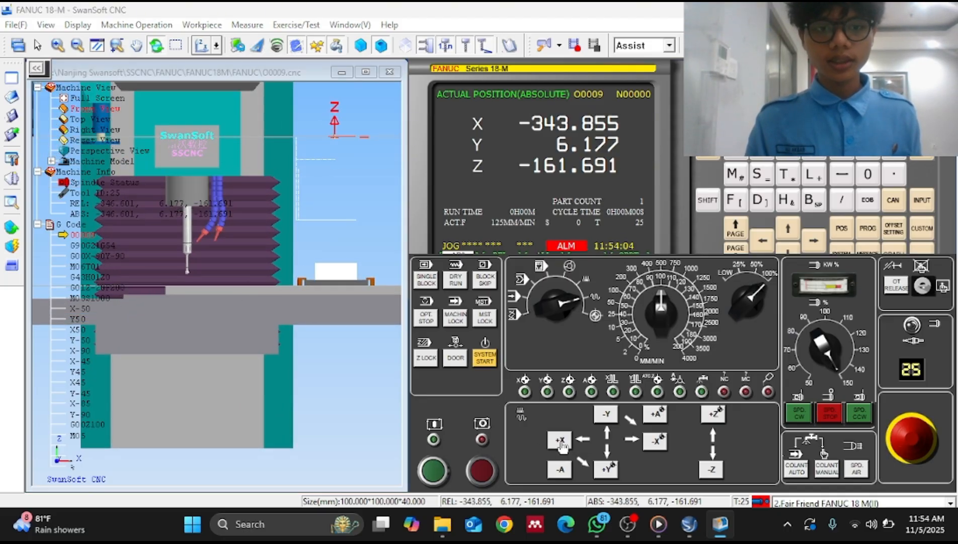
click(562, 445)
click(562, 445)
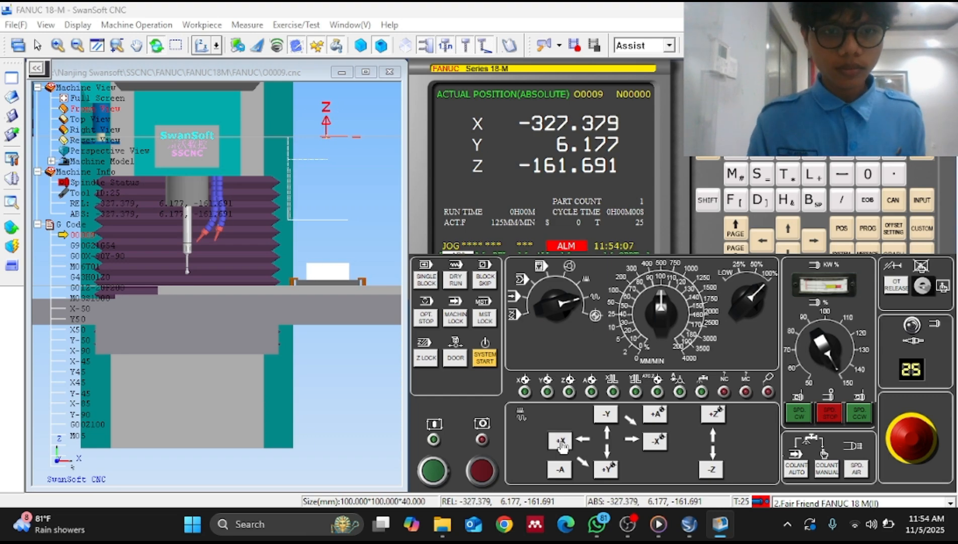
click(562, 445)
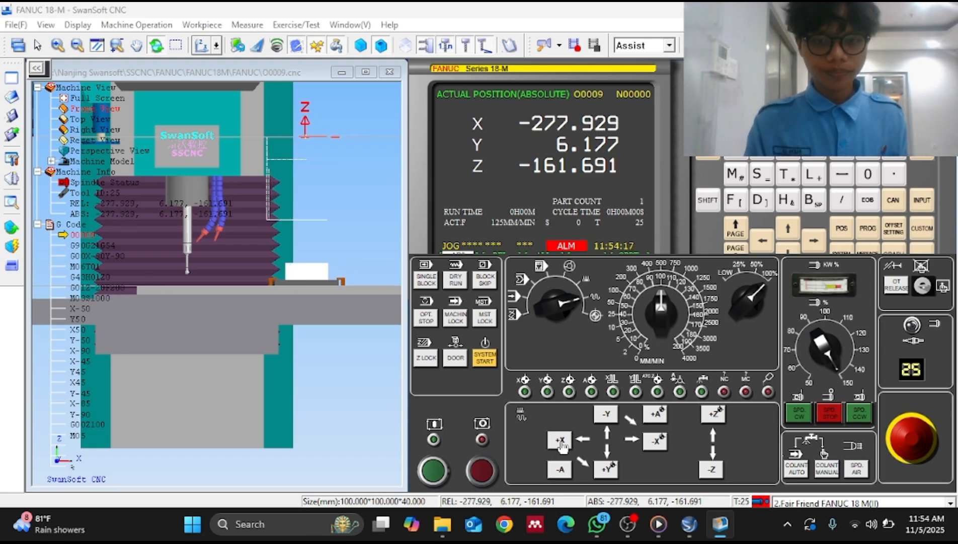
click(562, 445)
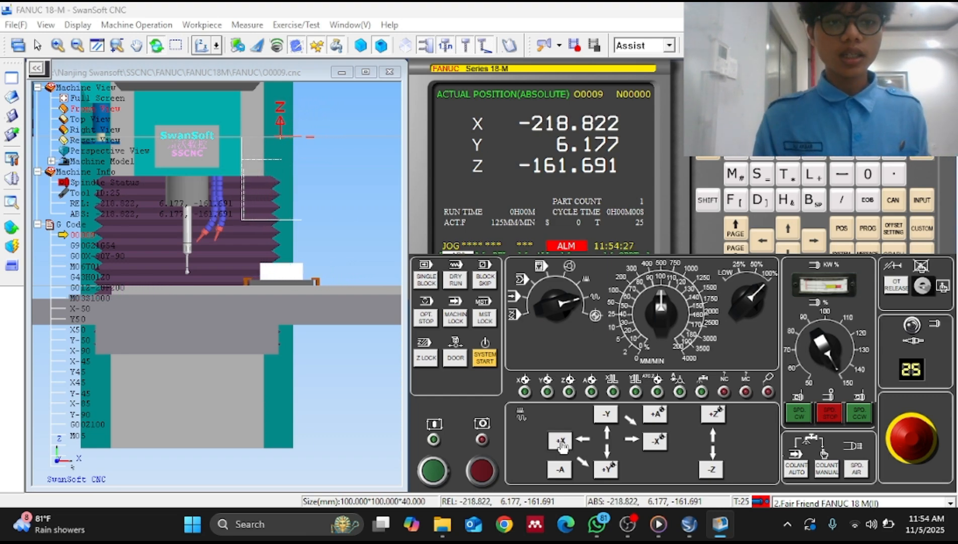
click(562, 445)
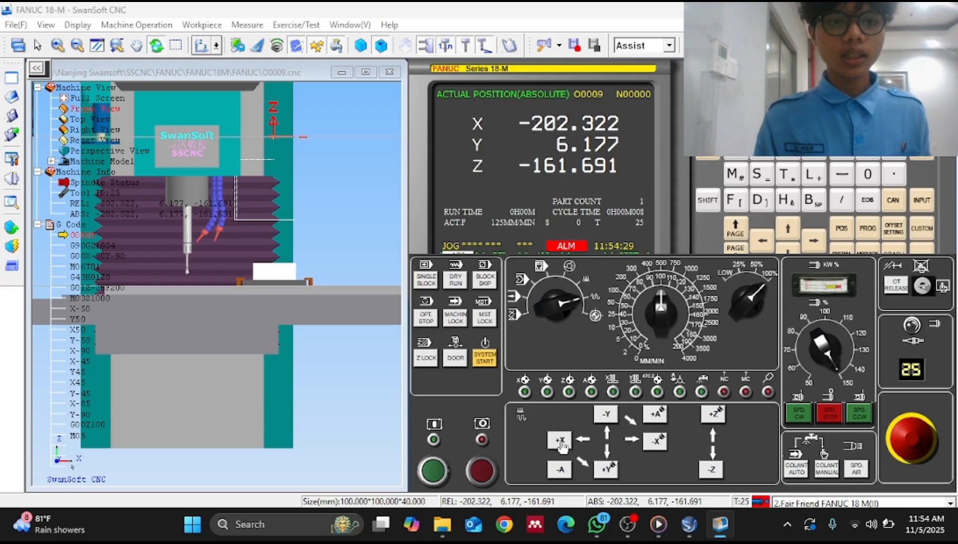
click(561, 445)
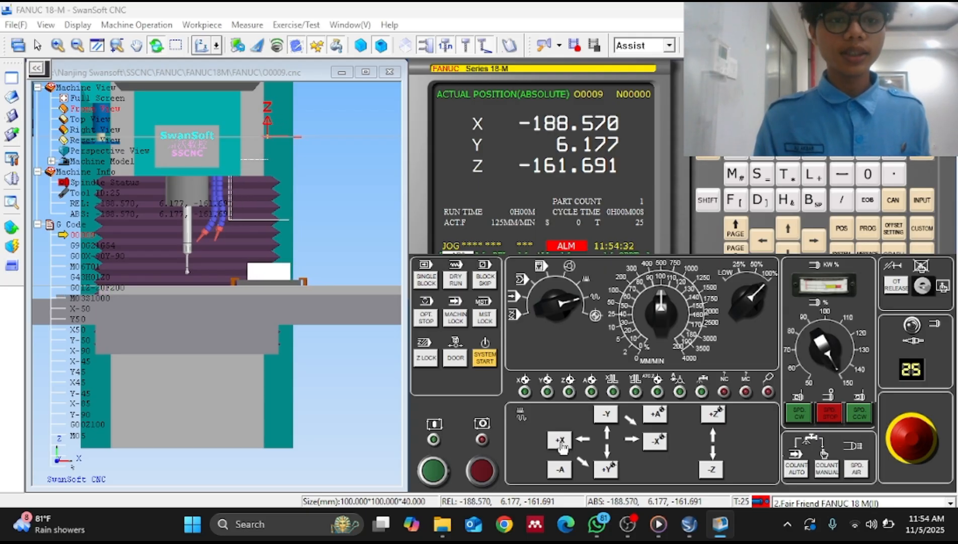
click(561, 445)
click(562, 445)
click(562, 445)
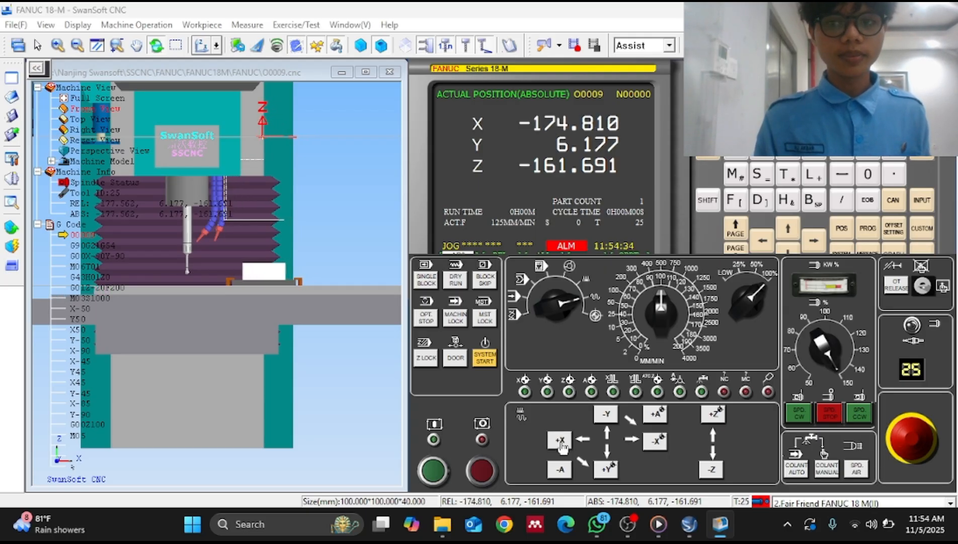
click(562, 445)
click(562, 445)
click(562, 445)
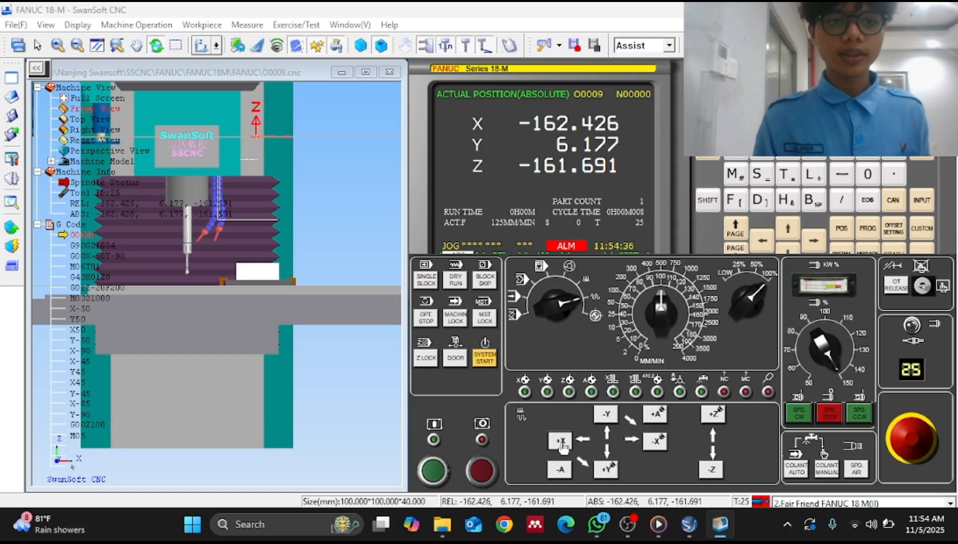
click(561, 445)
click(562, 445)
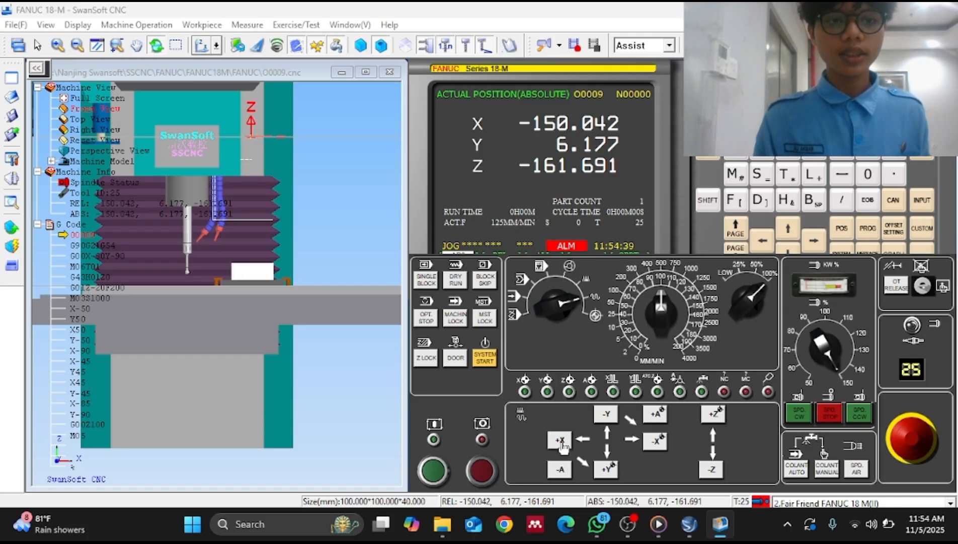
click(561, 445)
click(562, 445)
click(562, 445)
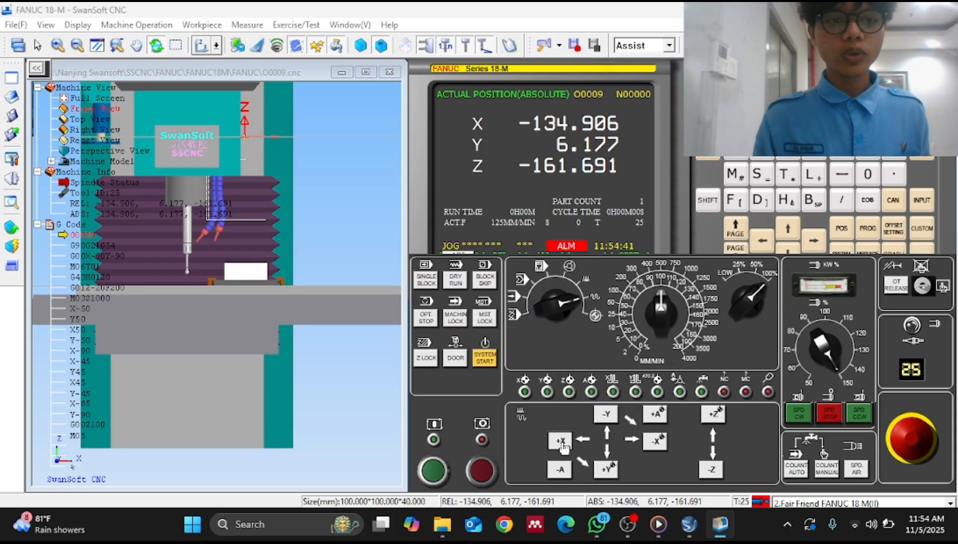
click(562, 445)
click(562, 445)
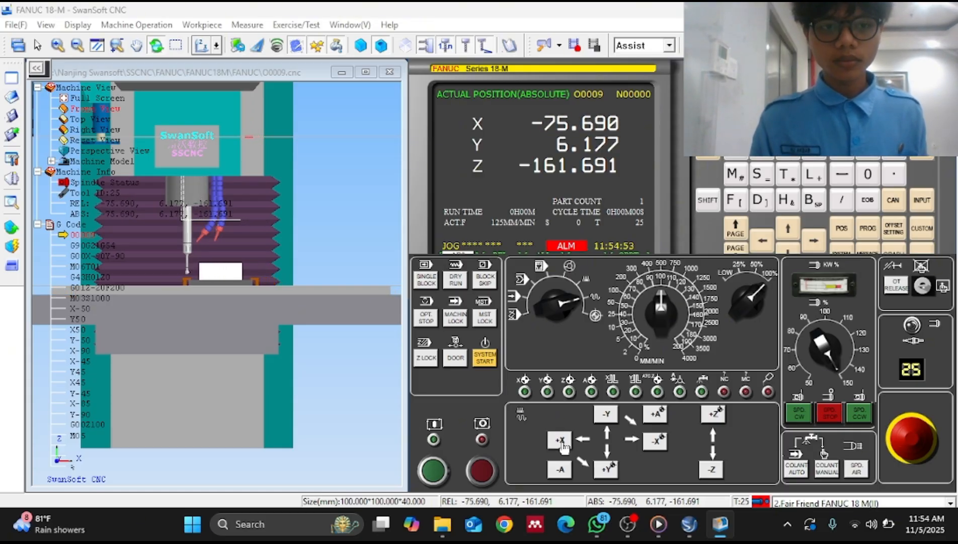
click(562, 444)
- Switch the machine to handwheel mode and feed the X axis in the plus direction to X -51.581, touching the workpiece's left face
scroll(242, 292, up, 5)
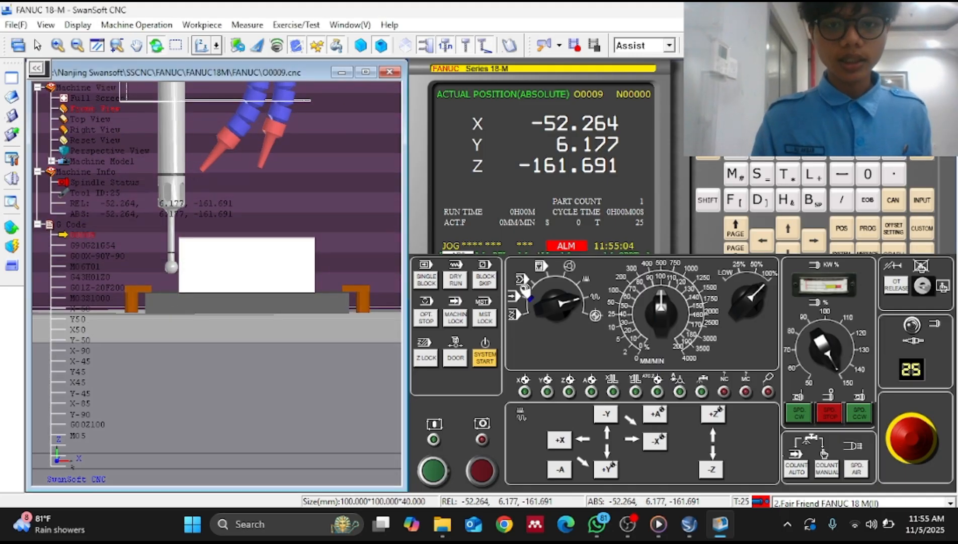
click(568, 273)
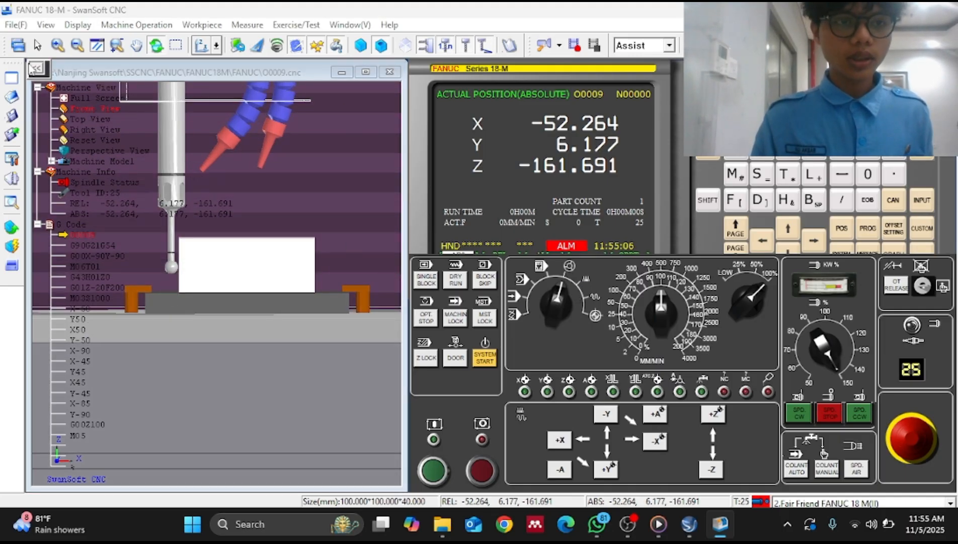
click(35, 68)
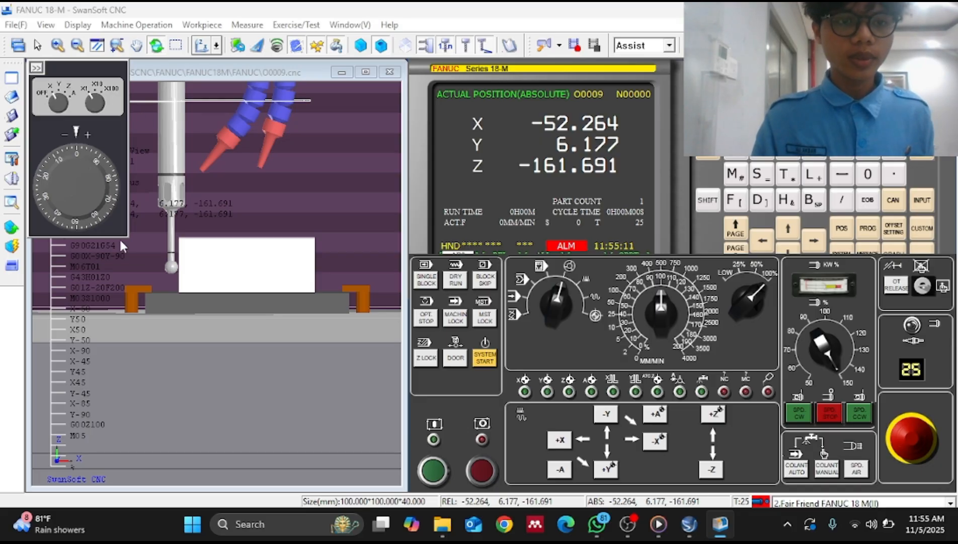
scroll(121, 244, up, 4)
scroll(74, 170, up, 10)
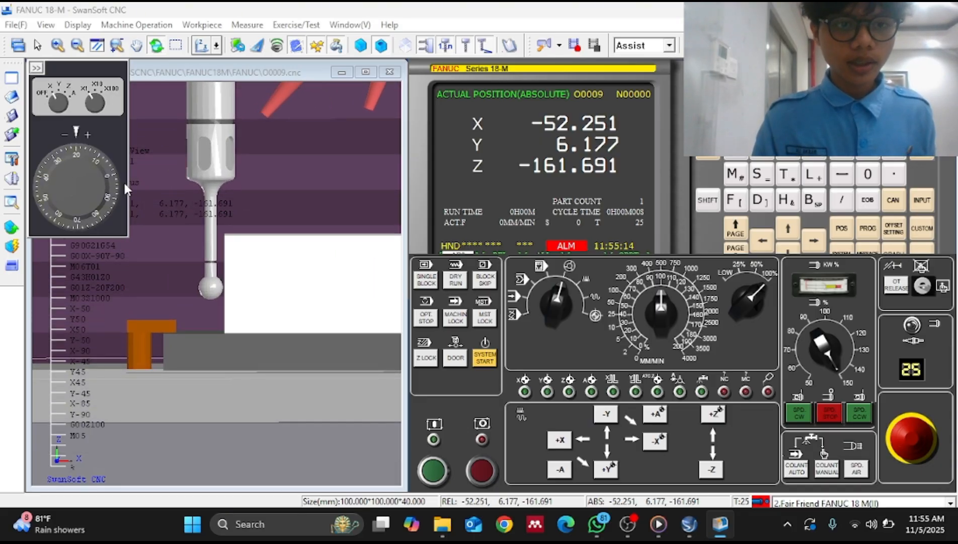
scroll(69, 171, up, 20)
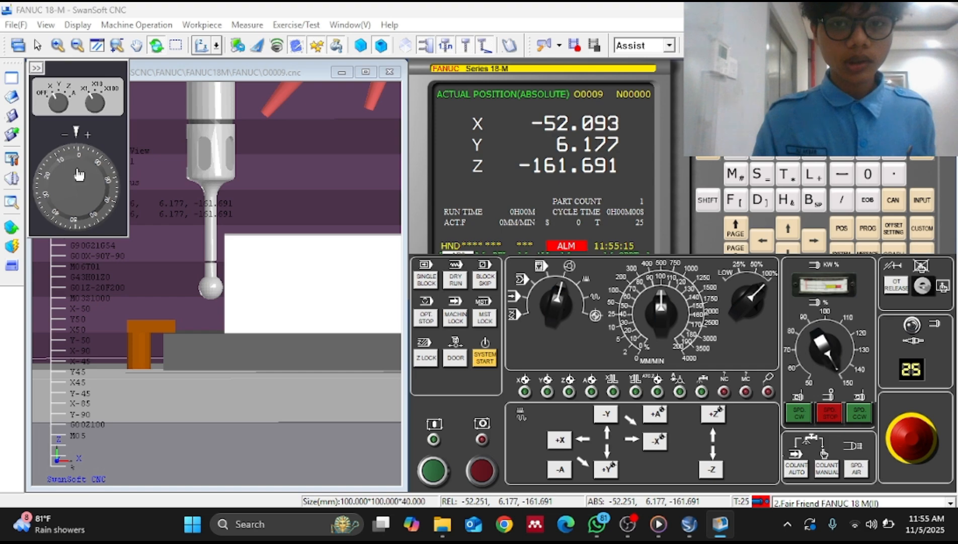
mouse_move(73, 177)
mouse_down()
mouse_move(30, 198)
mouse_move(86, 192)
mouse_move(73, 173)
mouse_move(33, 190)
mouse_move(91, 183)
mouse_up()
click(36, 68)
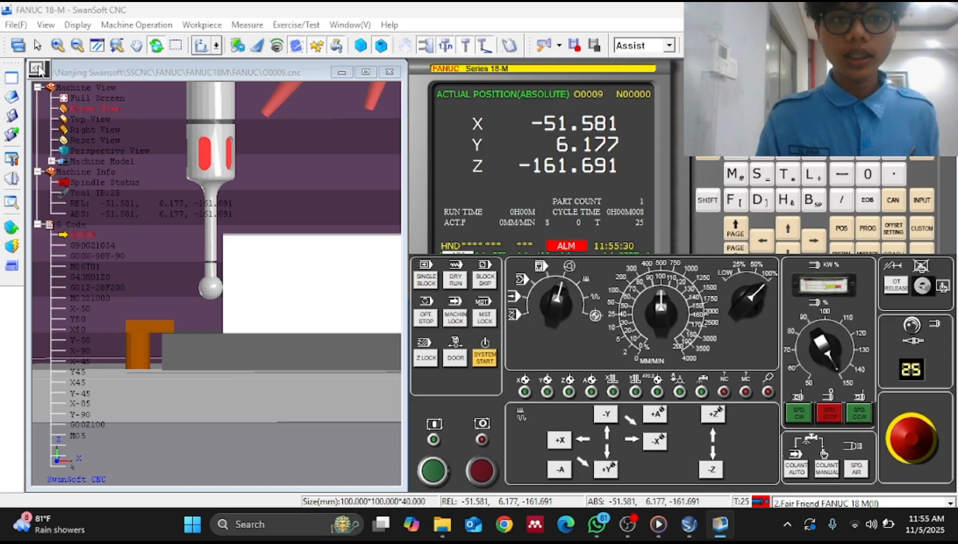
mouse_move(525, 177)
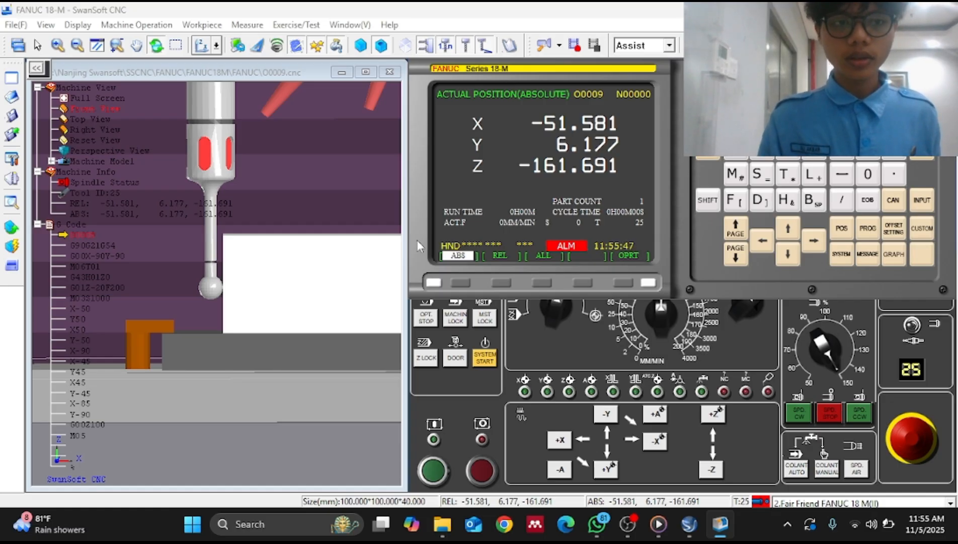
click(541, 356)
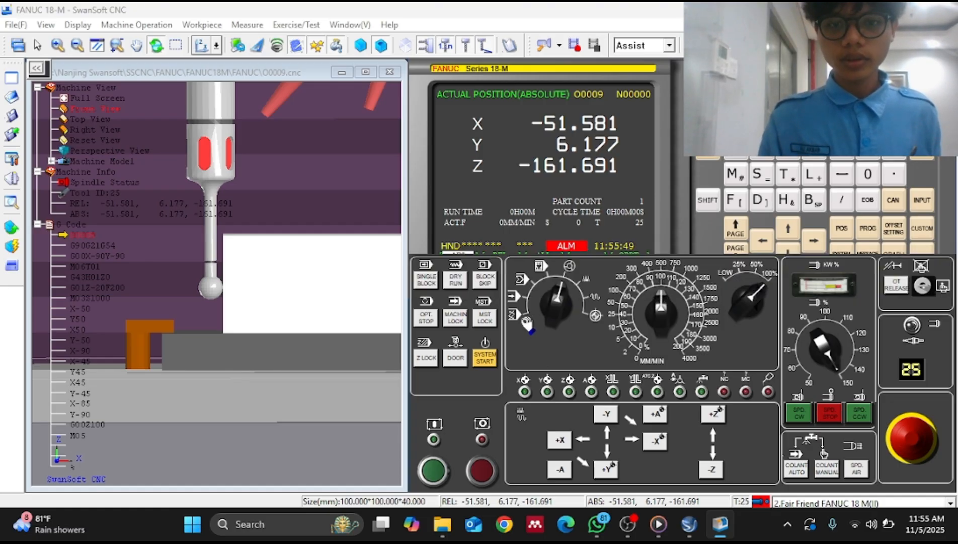
click(517, 316)
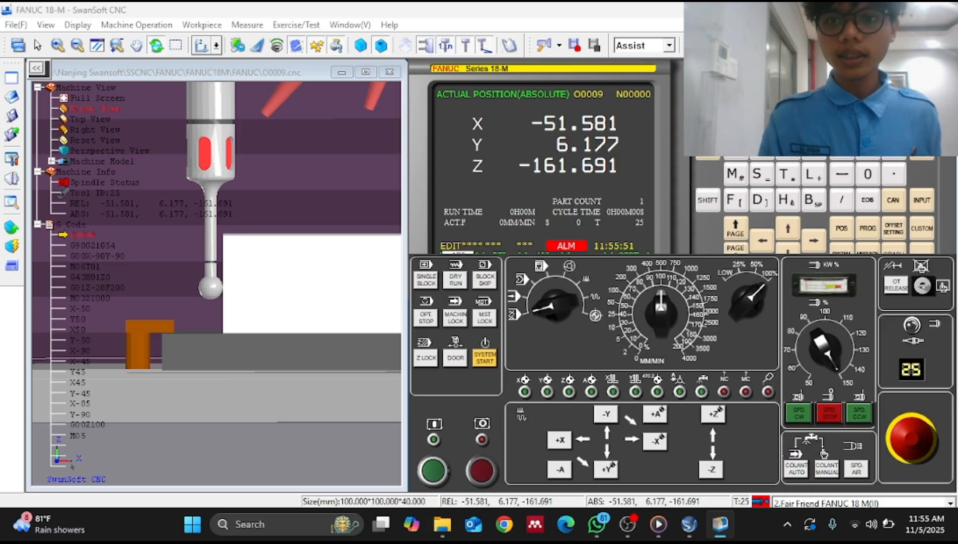
click(526, 194)
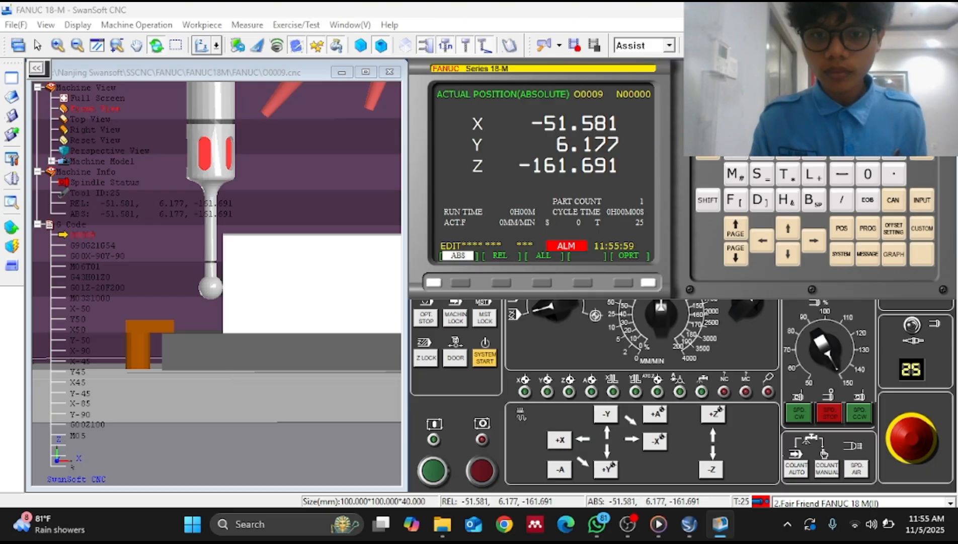
click(574, 335)
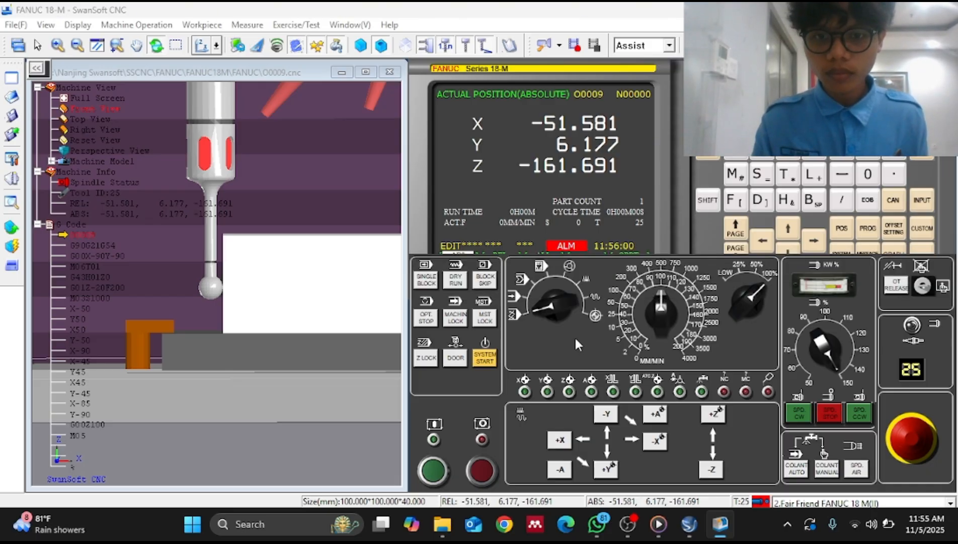
- Switch the machine to JOG mode and set the X axis to zero on the relative position display using ORIGIN
click(588, 288)
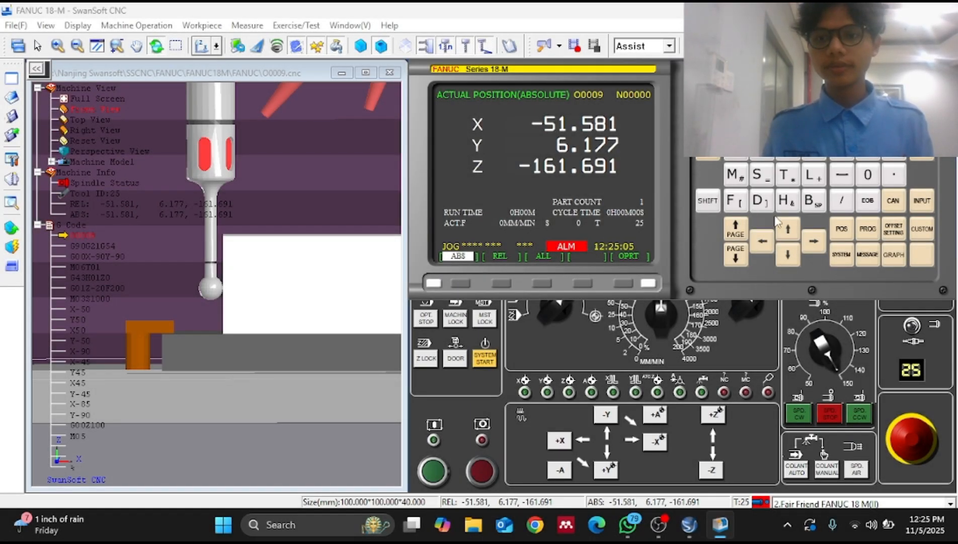
click(851, 233)
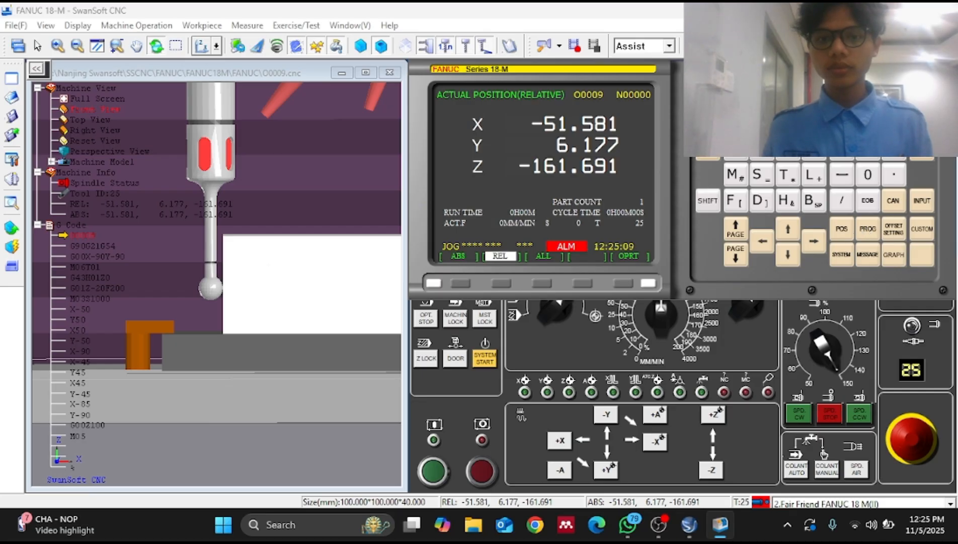
text(X)
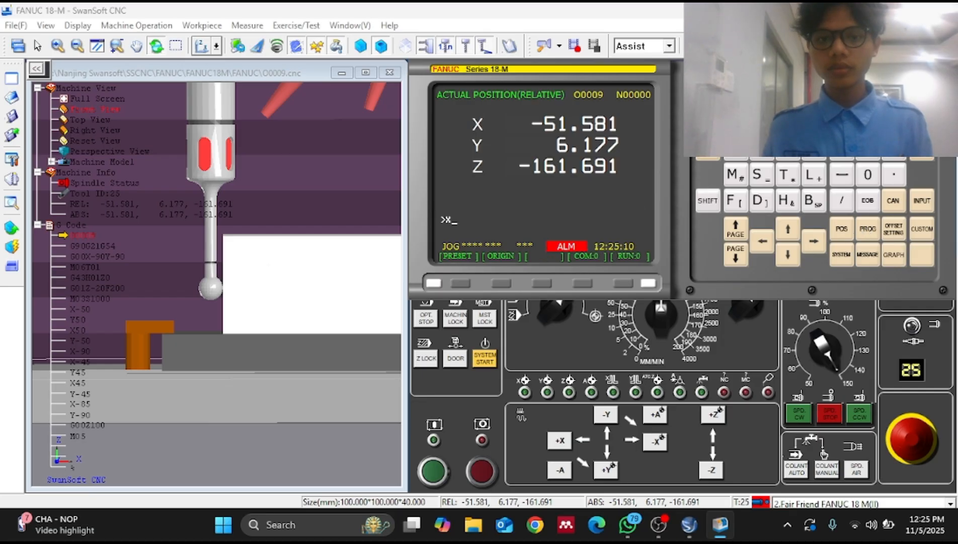
click(505, 286)
- Jog the Z axis in the plus direction to about Z -133.6, raising the edge finder above the workpiece
click(563, 336)
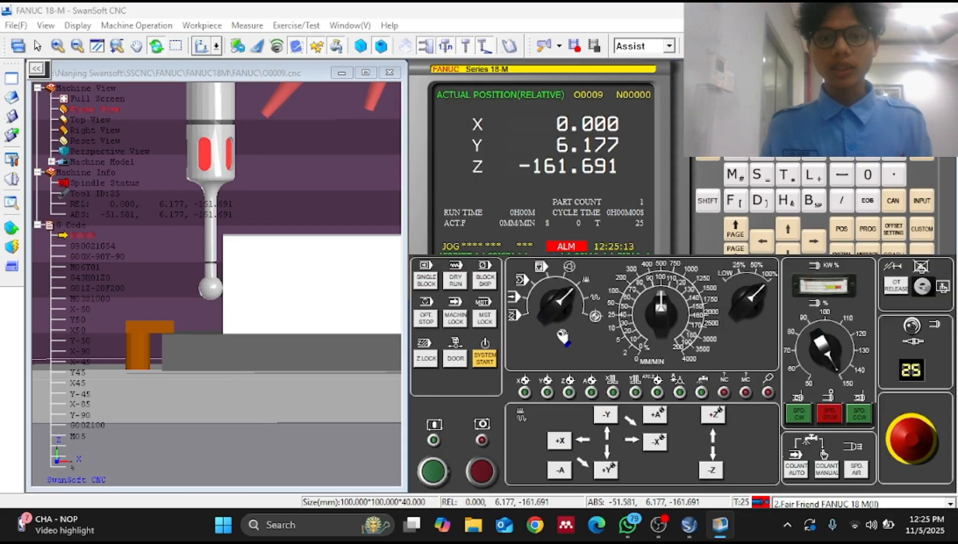
click(719, 419)
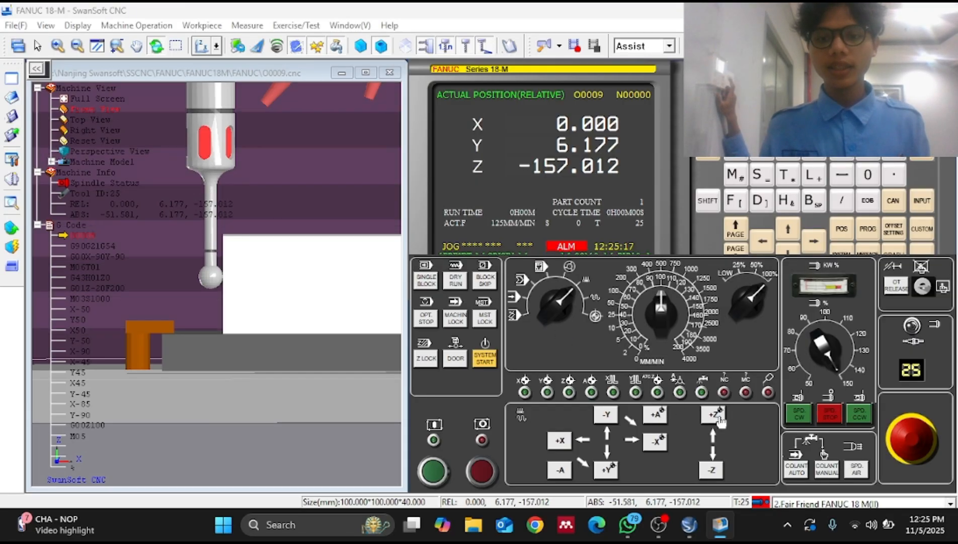
click(720, 419)
click(720, 419)
click(720, 419)
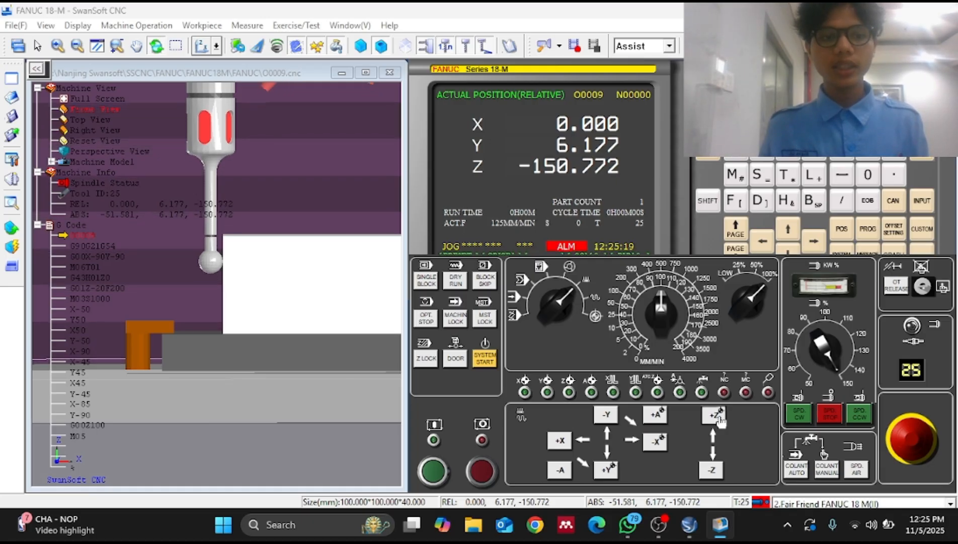
click(720, 419)
click(720, 419)
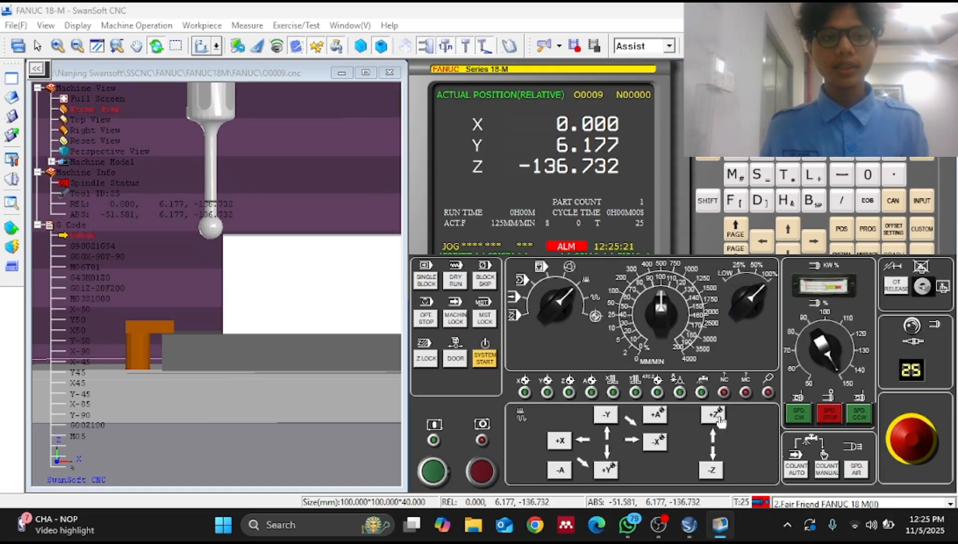
click(720, 419)
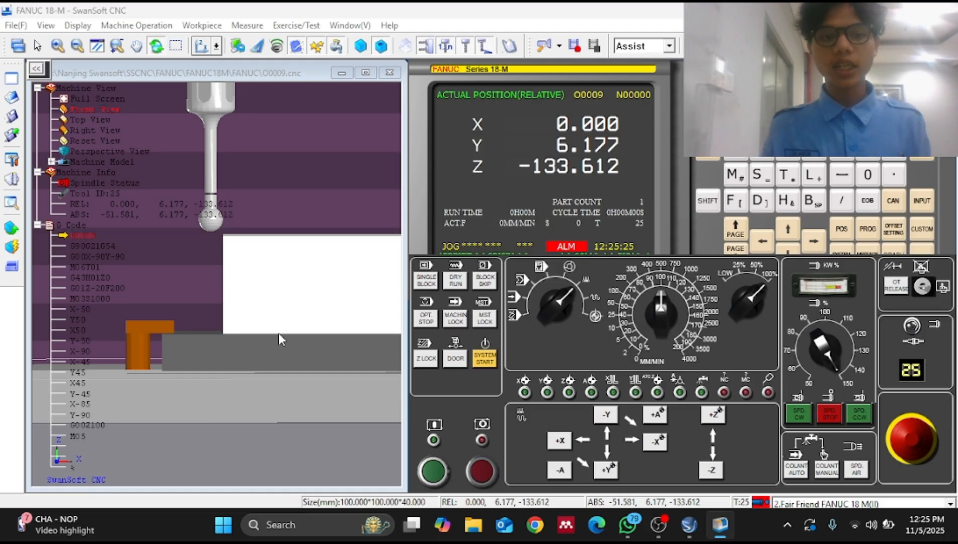
- Jog the X axis in the plus direction to about X 110.9, then lower Z to about -157.1 beside the workpiece's right face
scroll(279, 332, up, 3)
scroll(281, 335, down, 1)
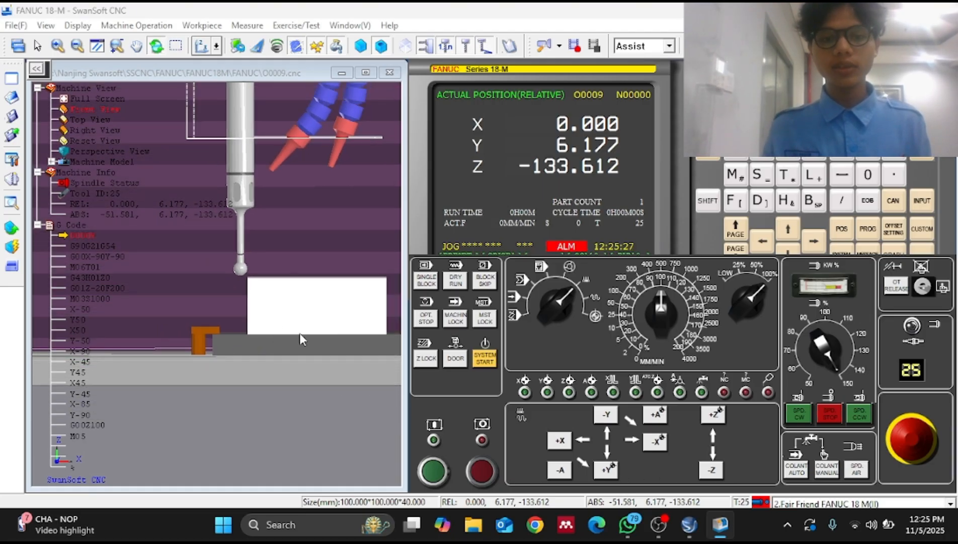
click(560, 442)
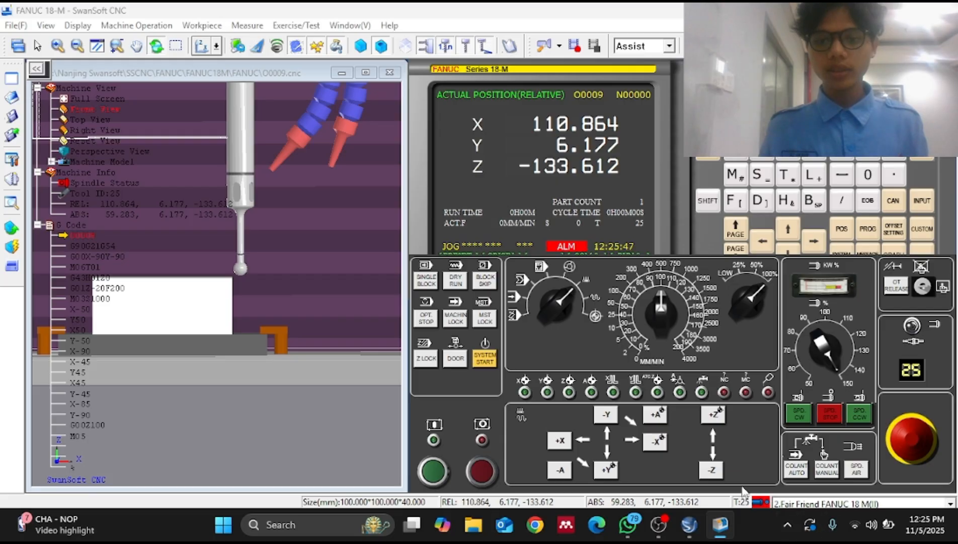
click(711, 471)
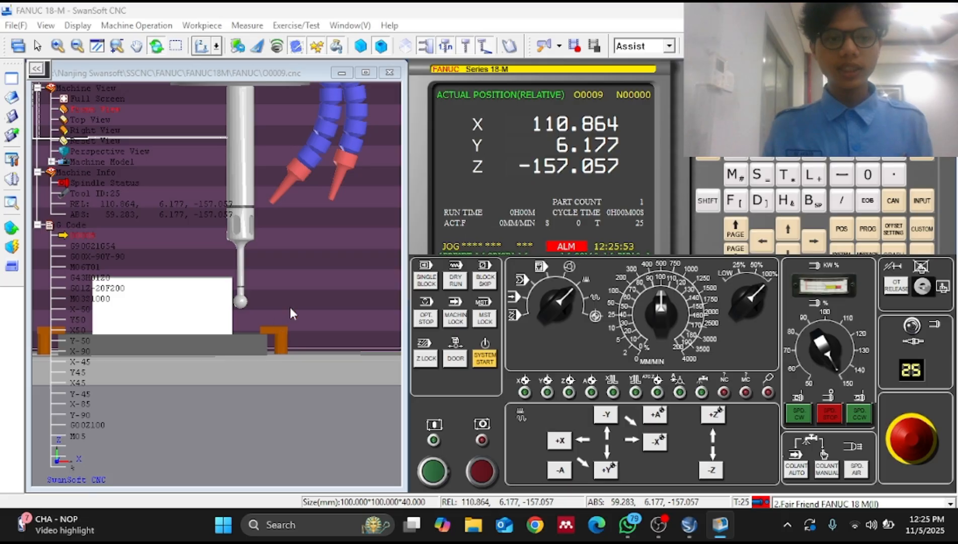
scroll(290, 307, up, 1)
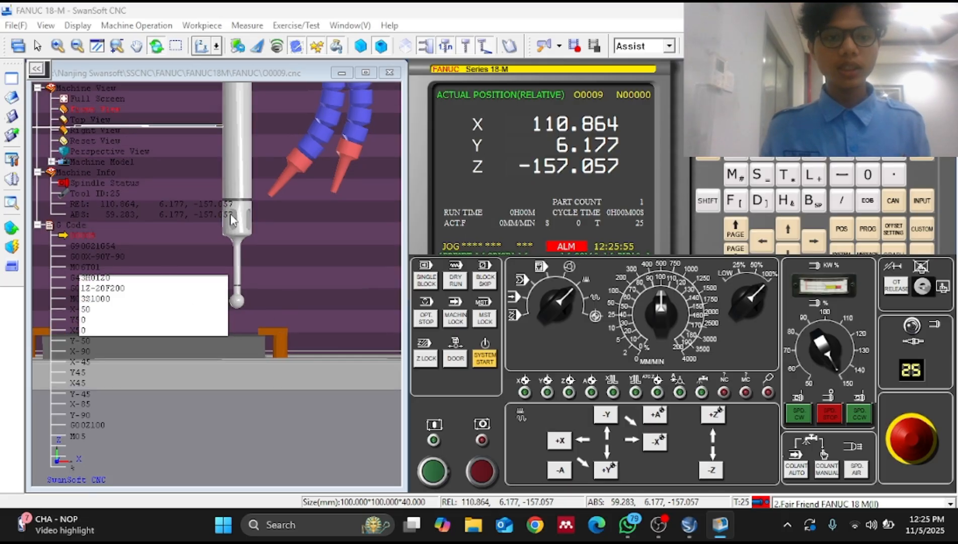
click(36, 69)
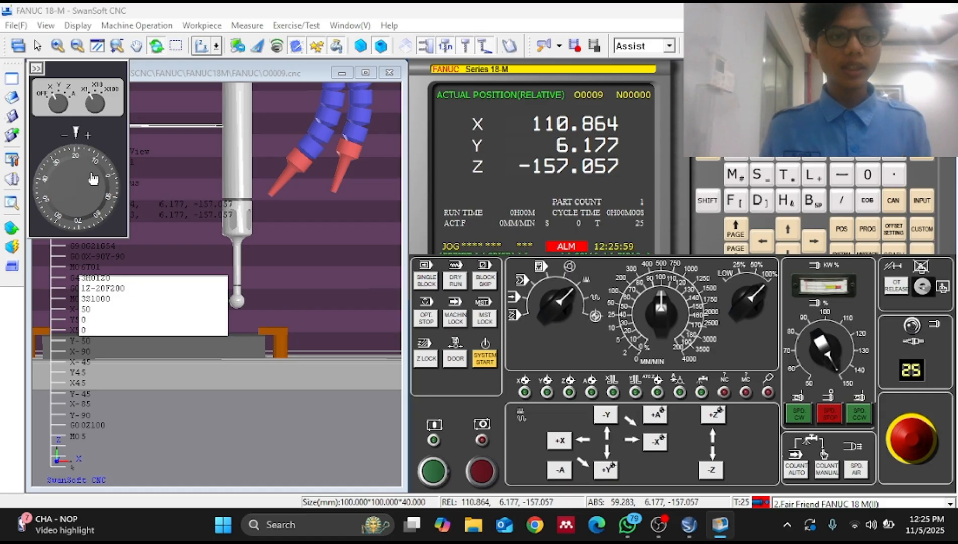
click(76, 158)
drag(76, 157, 62, 219)
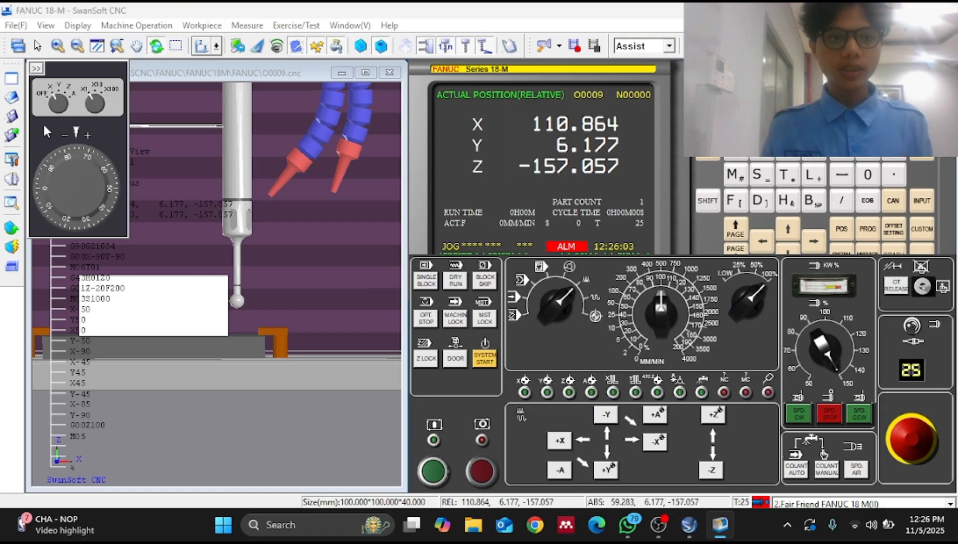
click(37, 69)
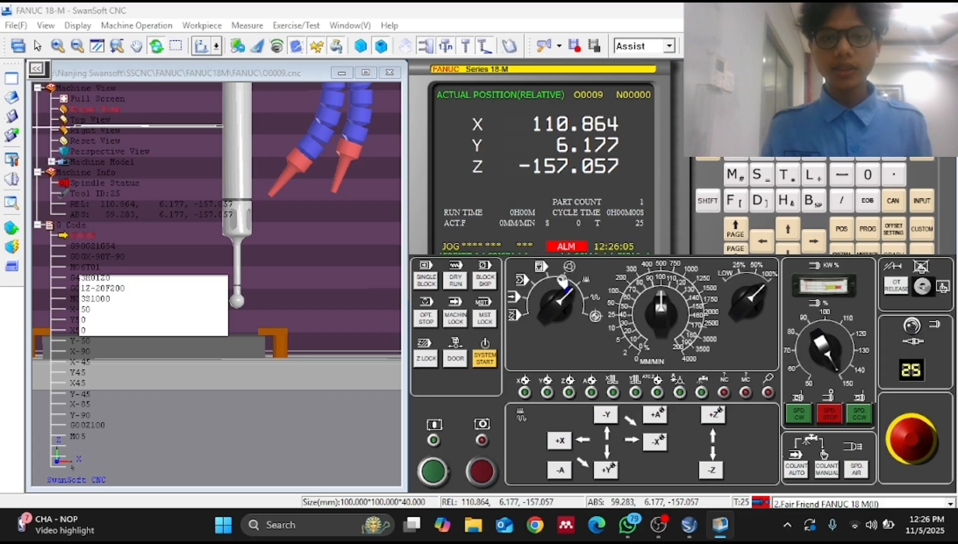
- Switch the machine to handwheel mode and feed the X axis in the minus direction to X 109.941, touching the workpiece's right face
click(566, 277)
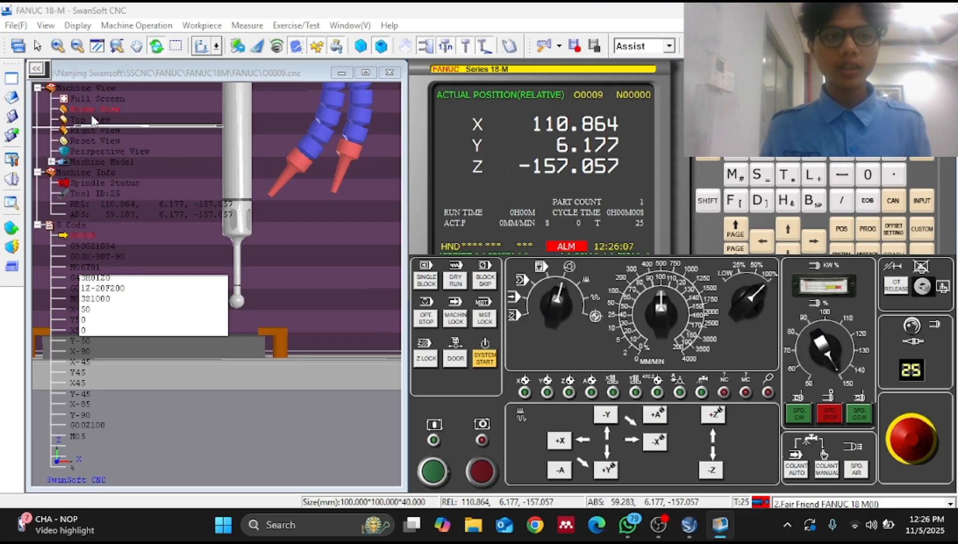
click(40, 72)
drag(87, 153, 38, 136)
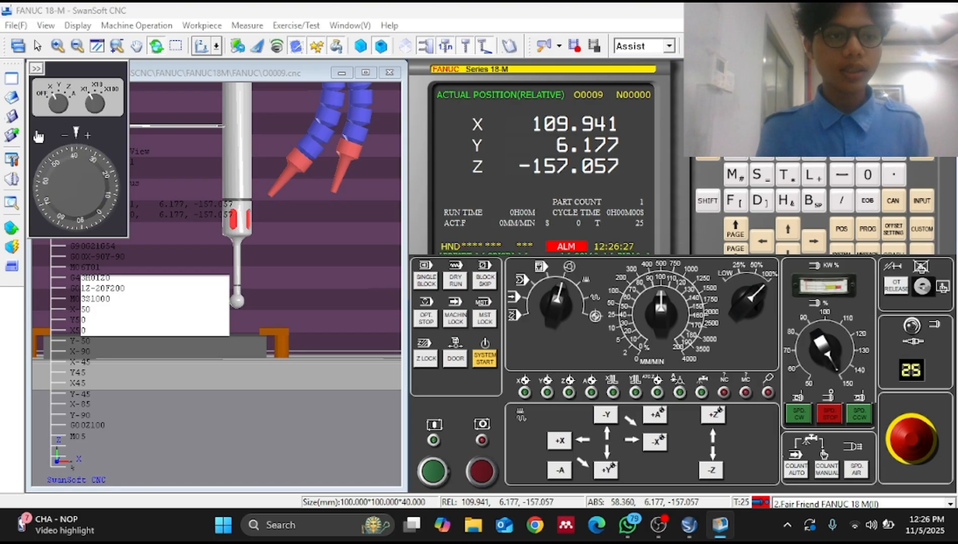
click(35, 68)
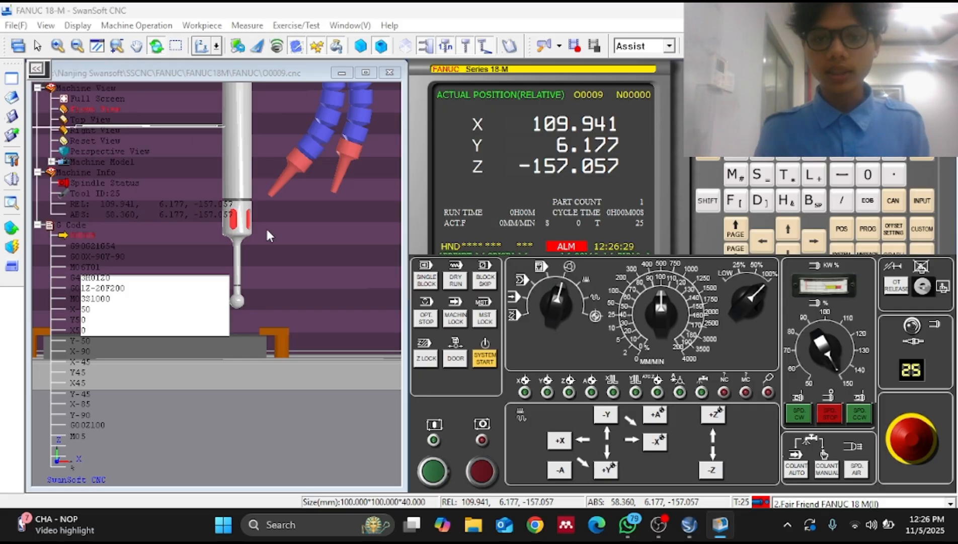
- Switch the machine to JOG mode and raise the Z axis to about Z -125.7, clear of the workpiece
click(586, 285)
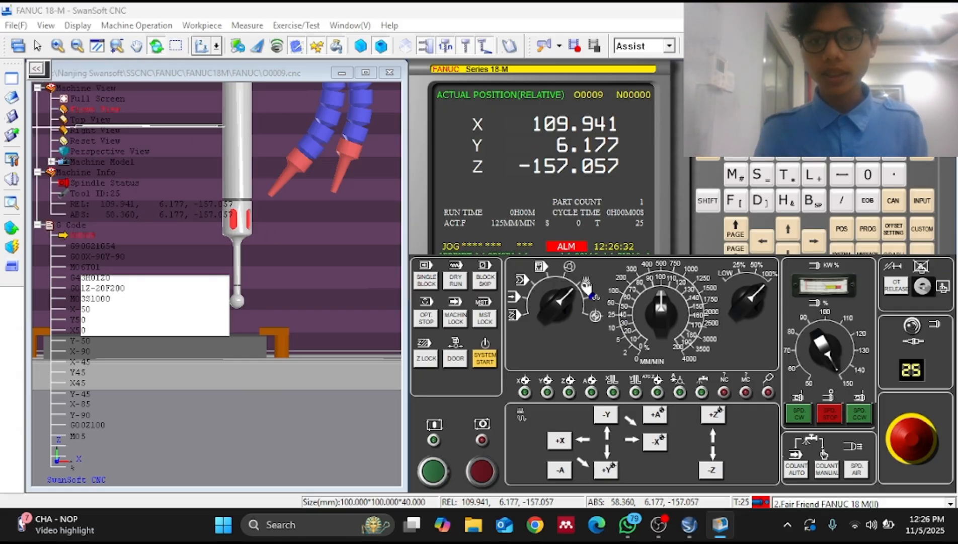
click(721, 418)
click(721, 418)
click(721, 419)
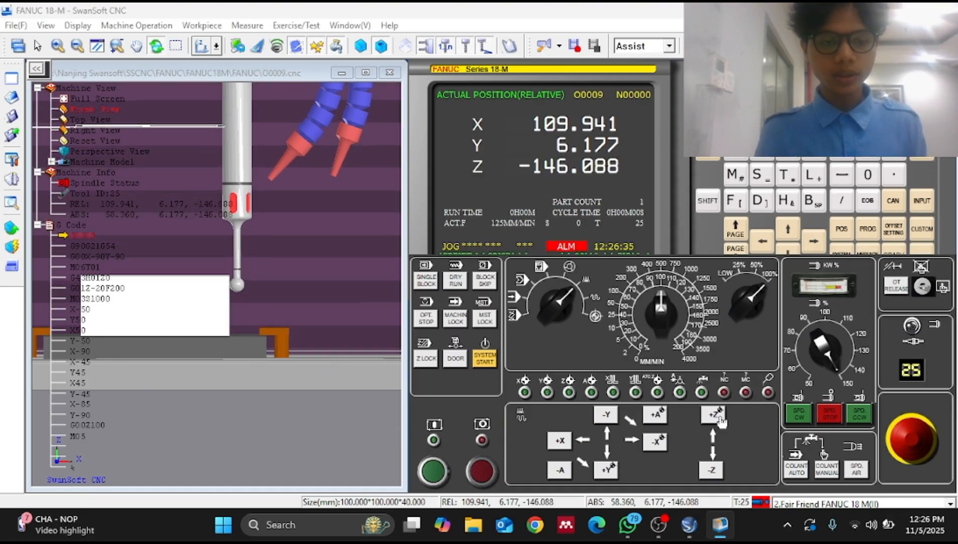
click(721, 419)
click(720, 419)
click(721, 419)
click(721, 419)
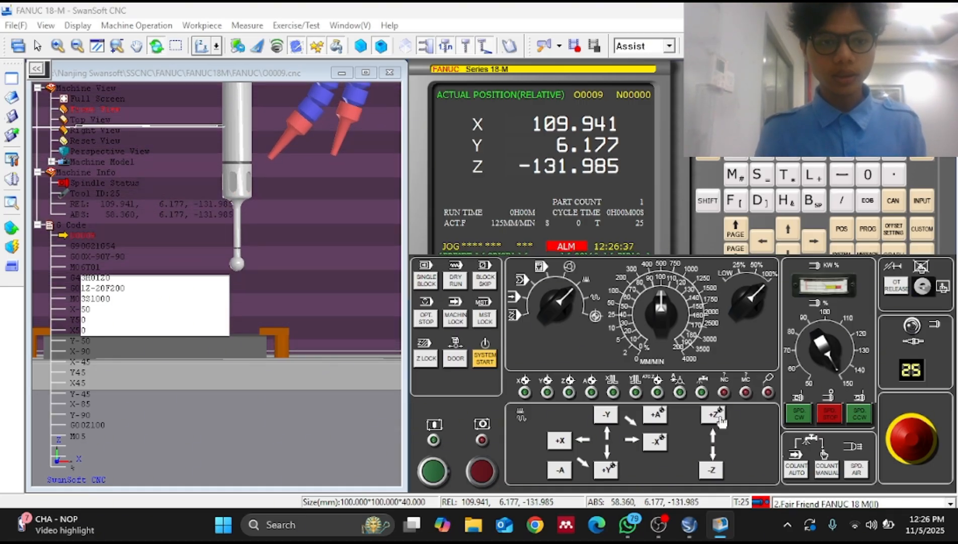
click(720, 419)
click(721, 419)
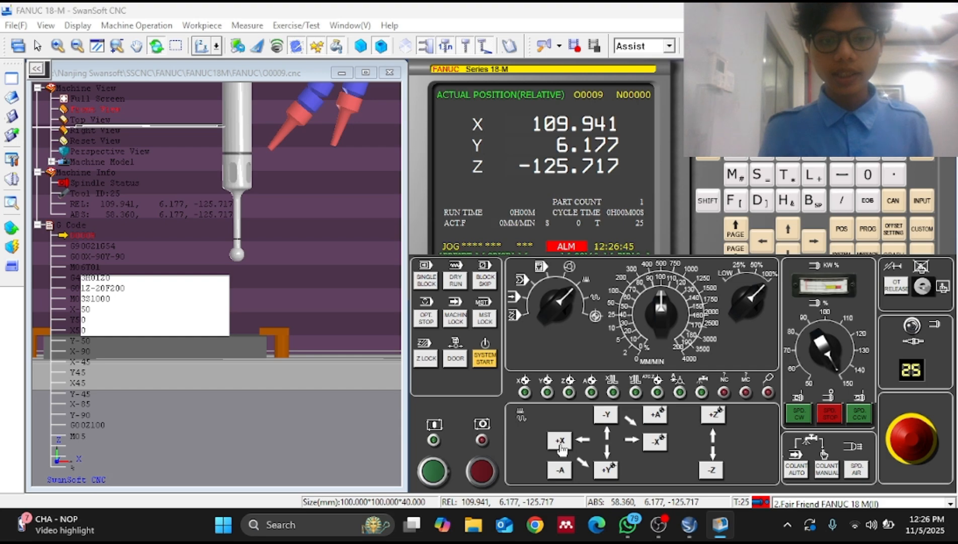
- Jog the X axis in the minus direction to about X 56.6, bringing the edge finder near the workpiece's centre
click(561, 447)
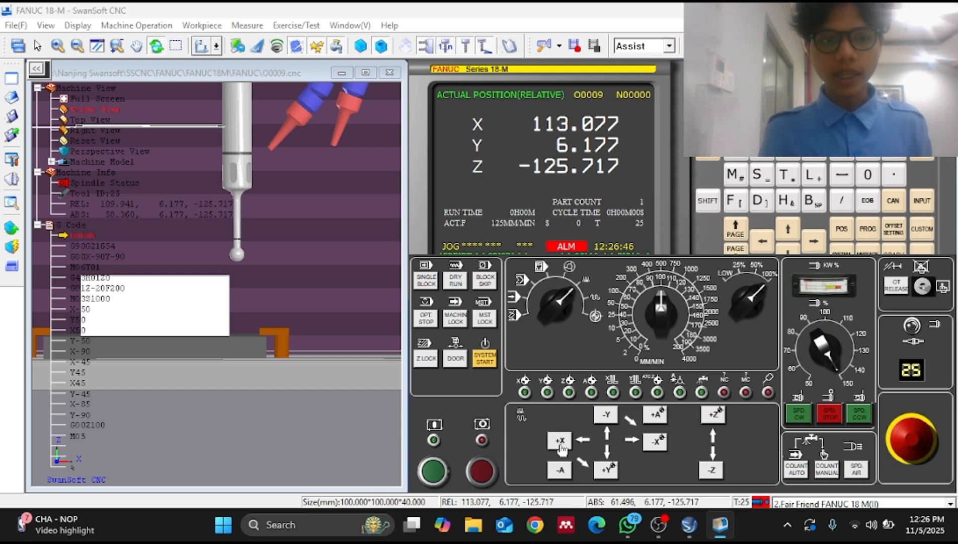
click(661, 444)
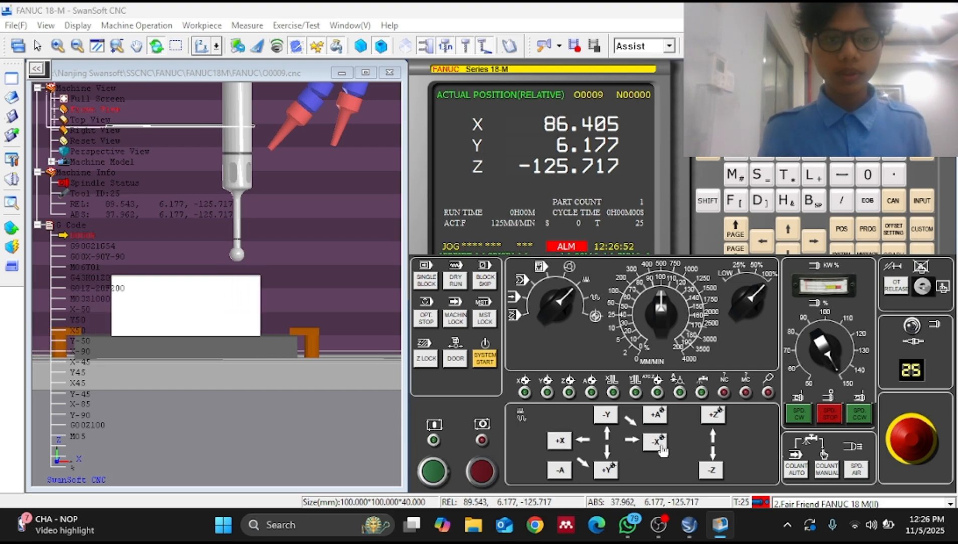
click(652, 441)
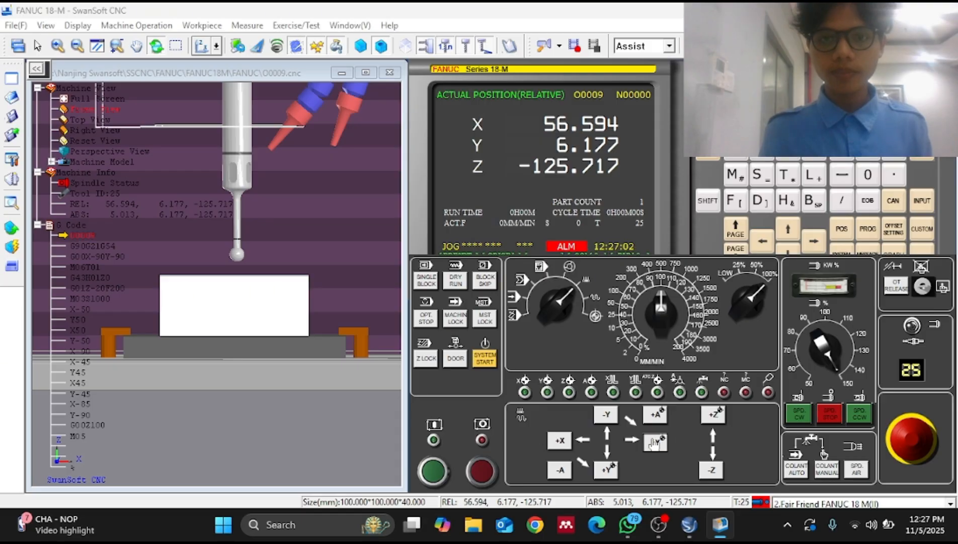
- Switch the machine to handwheel mode and fine-position the X axis at X 54.984 over the workpiece's centre
click(553, 304)
click(37, 68)
click(68, 200)
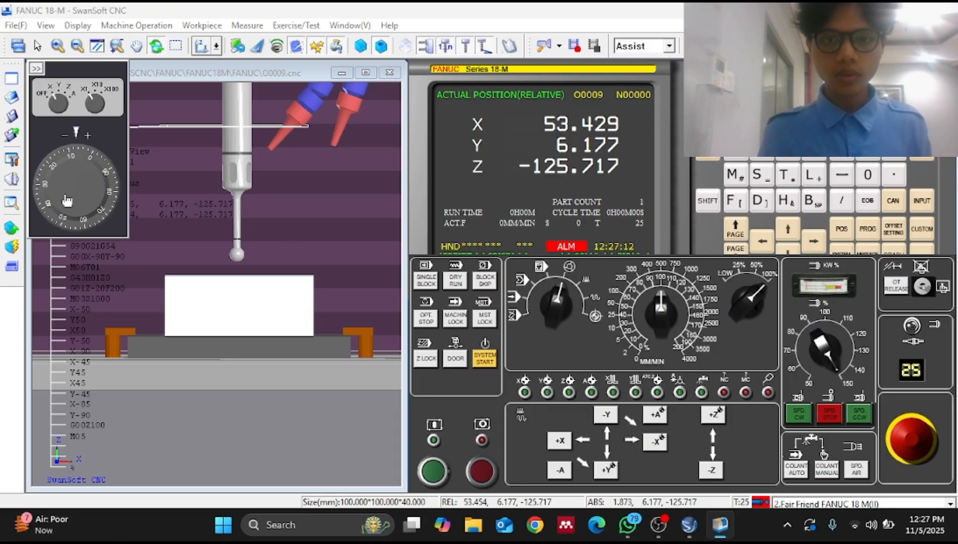
drag(67, 200, 95, 202)
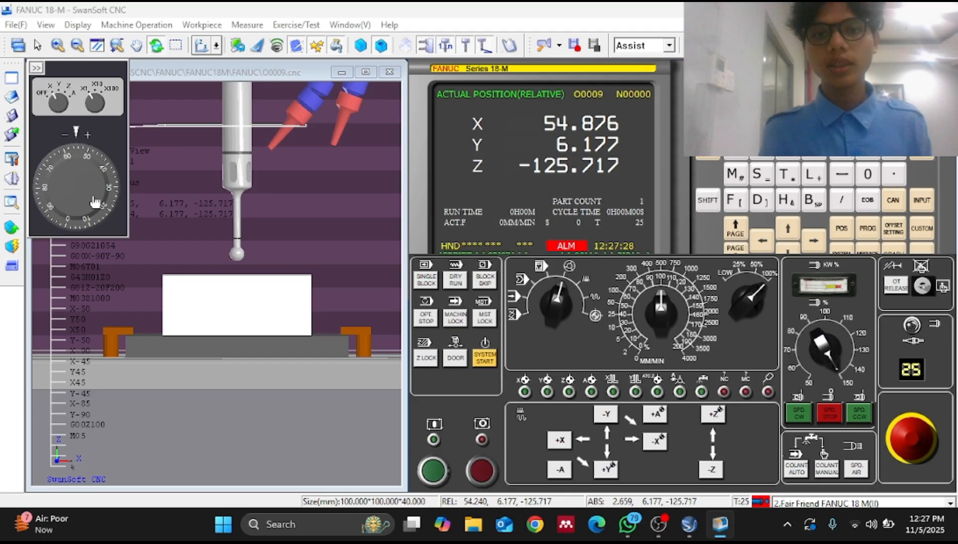
drag(95, 202, 60, 184)
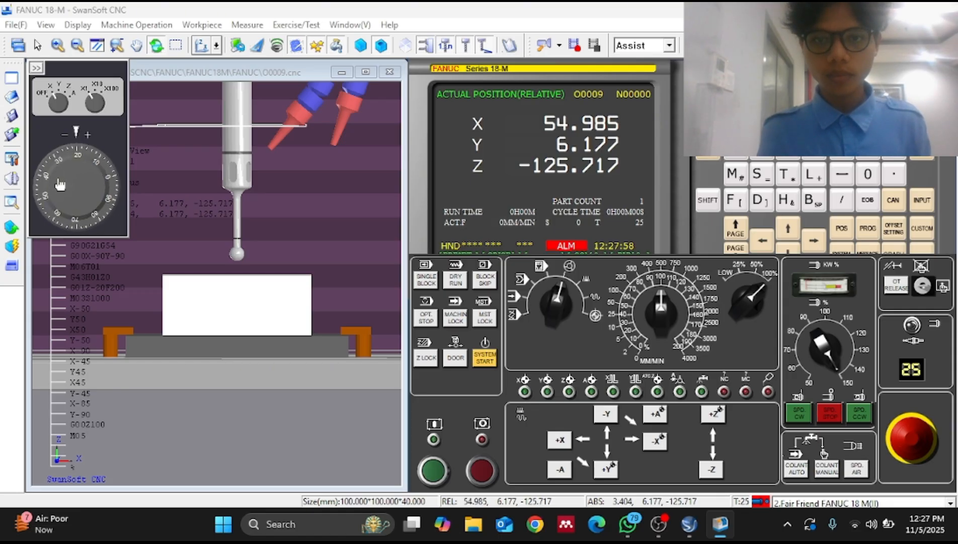
click(60, 184)
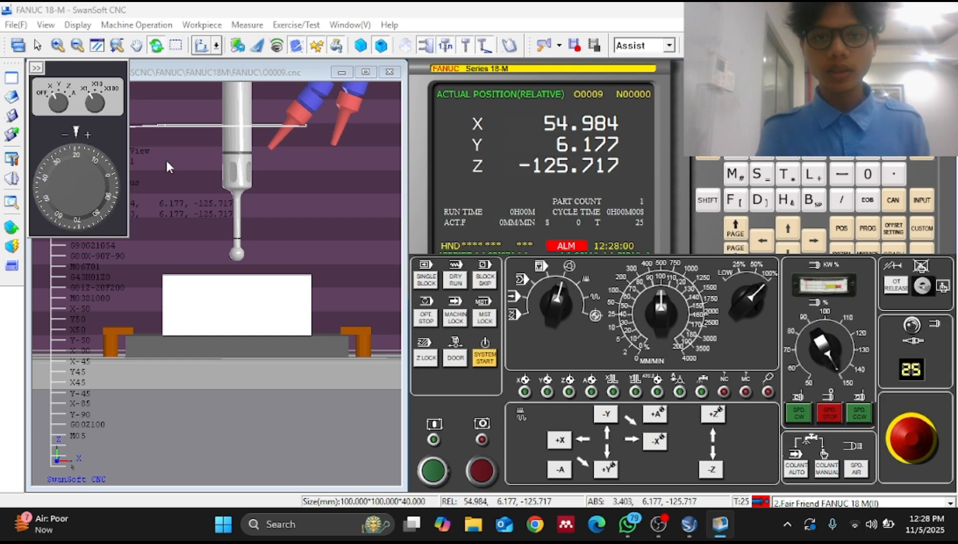
click(40, 71)
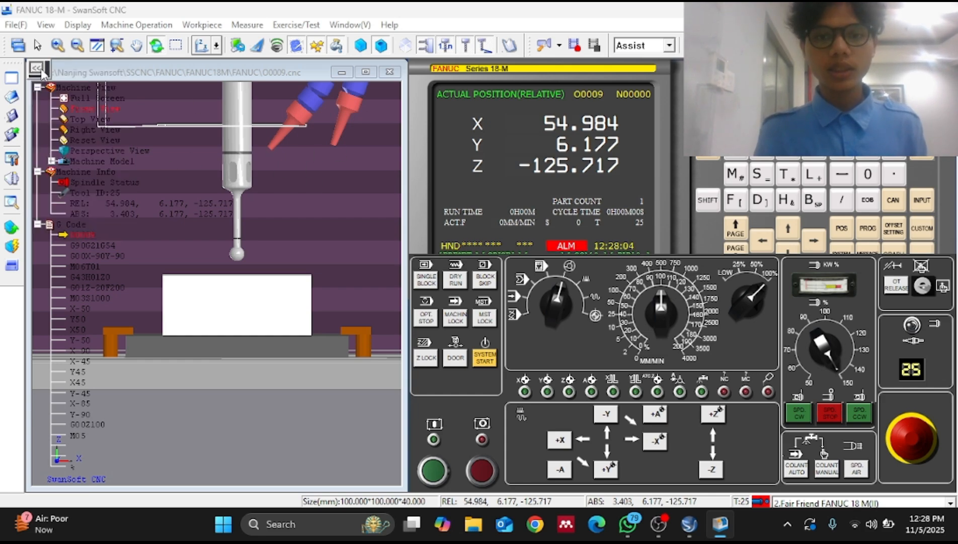
- Switch the machine to JOG mode and show it in the Right View
click(586, 282)
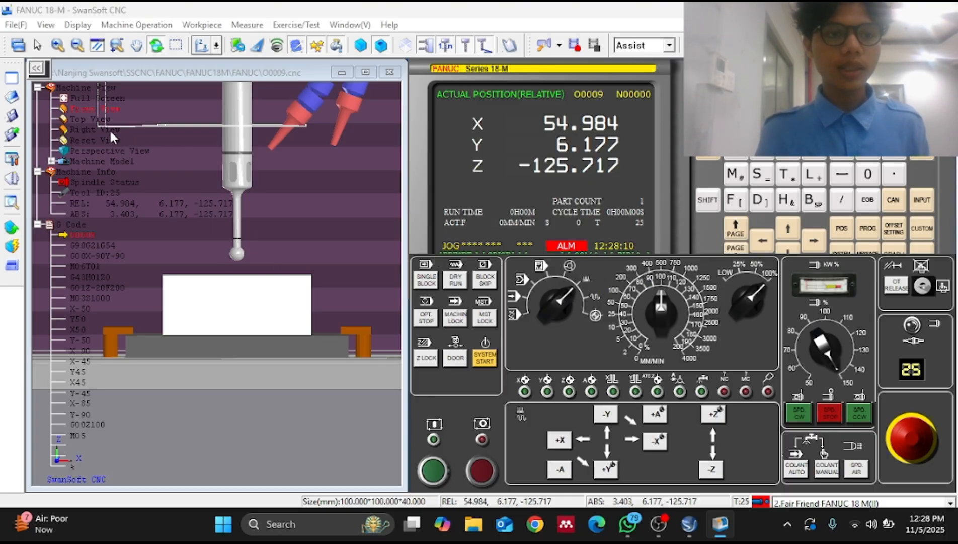
click(109, 130)
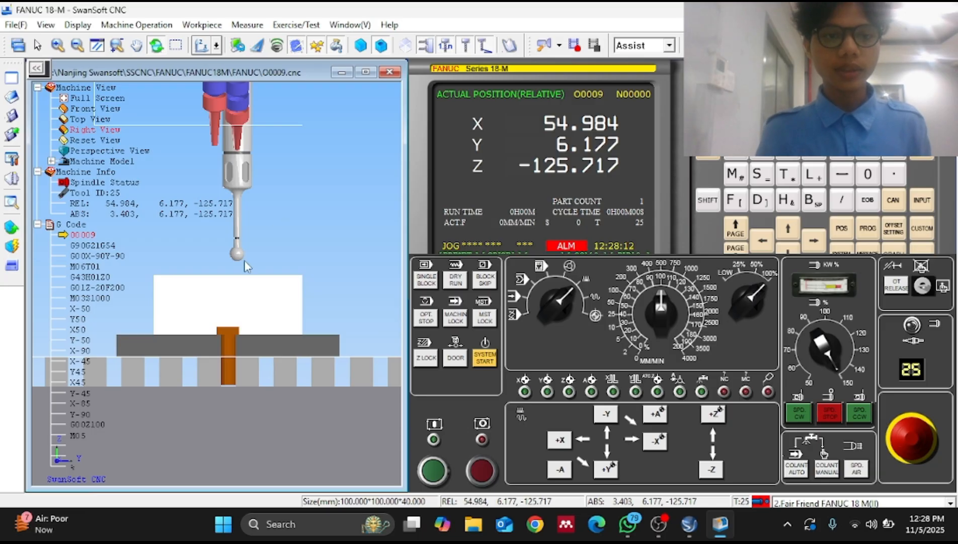
scroll(244, 261, down, 3)
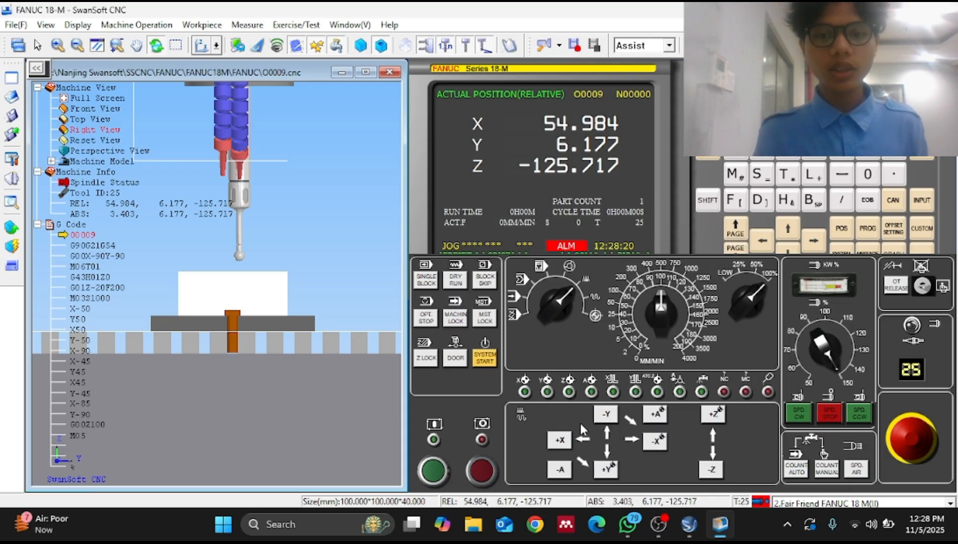
- Jog the Y axis in the plus direction to about Y 56.7, bringing the edge finder just past the workpiece's side
click(607, 414)
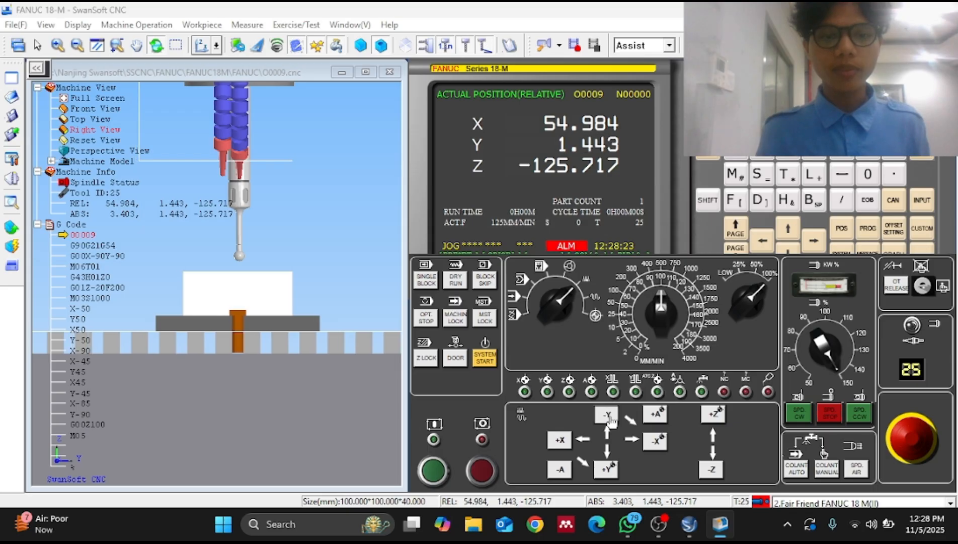
click(608, 470)
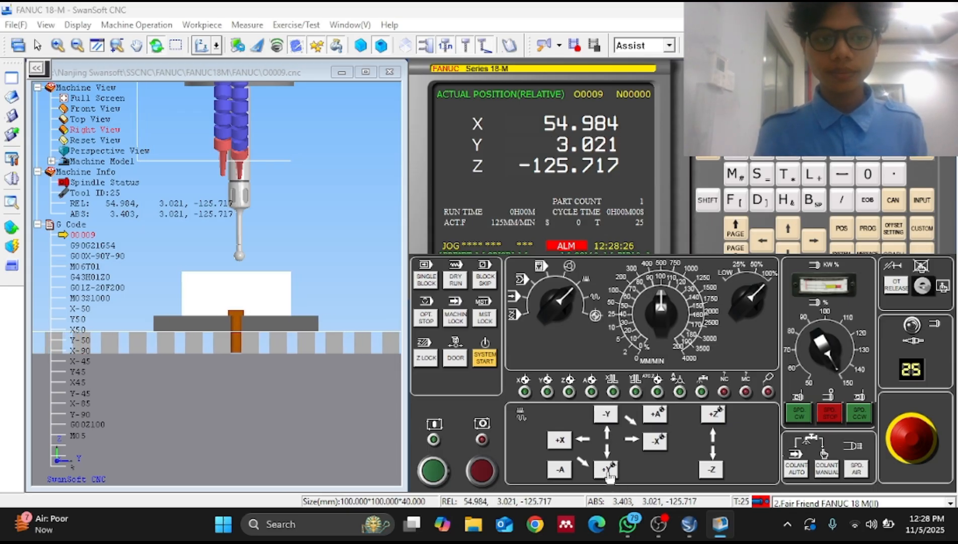
click(610, 477)
click(610, 477)
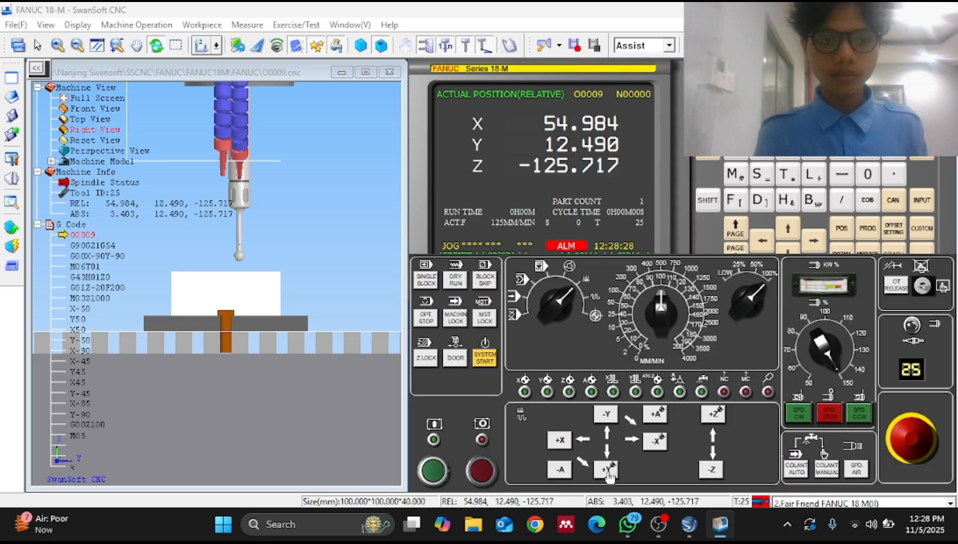
click(610, 476)
click(609, 477)
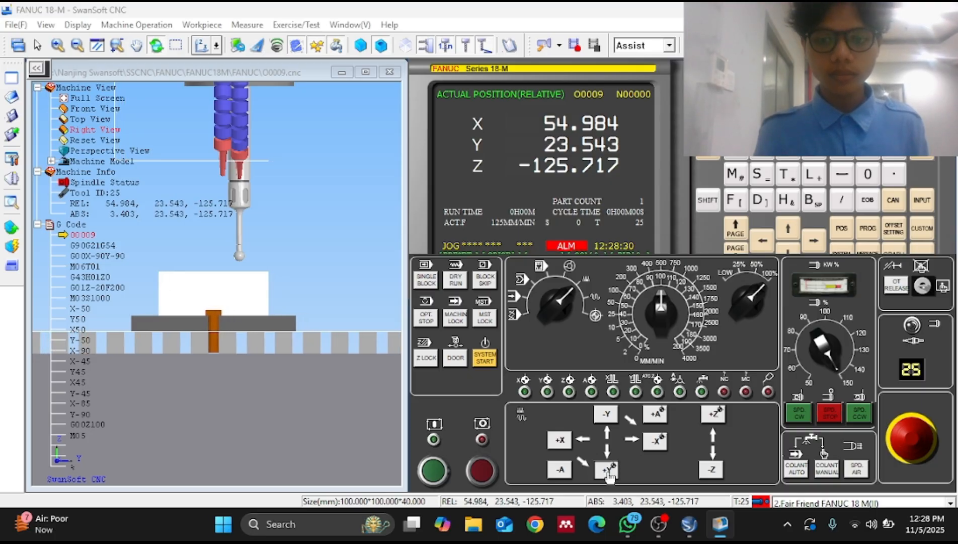
click(609, 476)
click(610, 477)
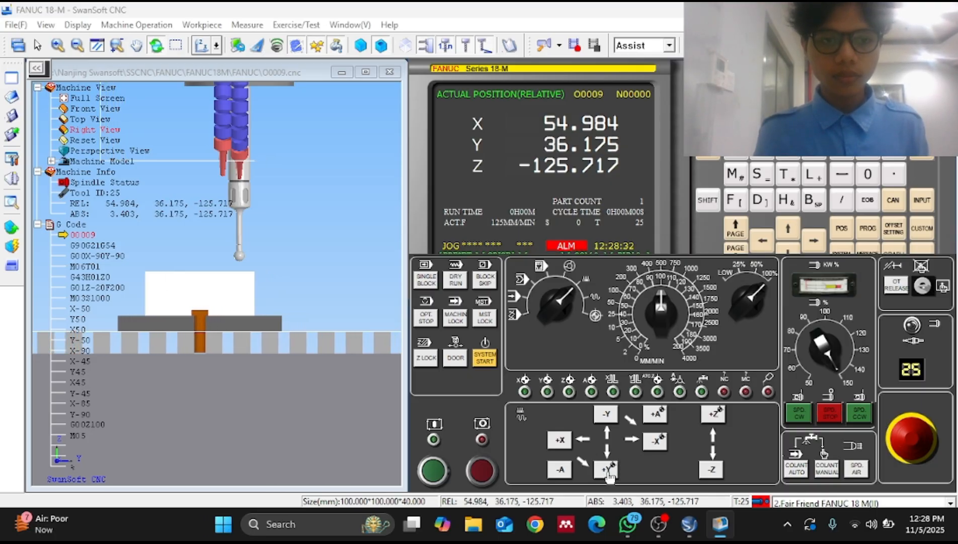
click(609, 476)
click(609, 477)
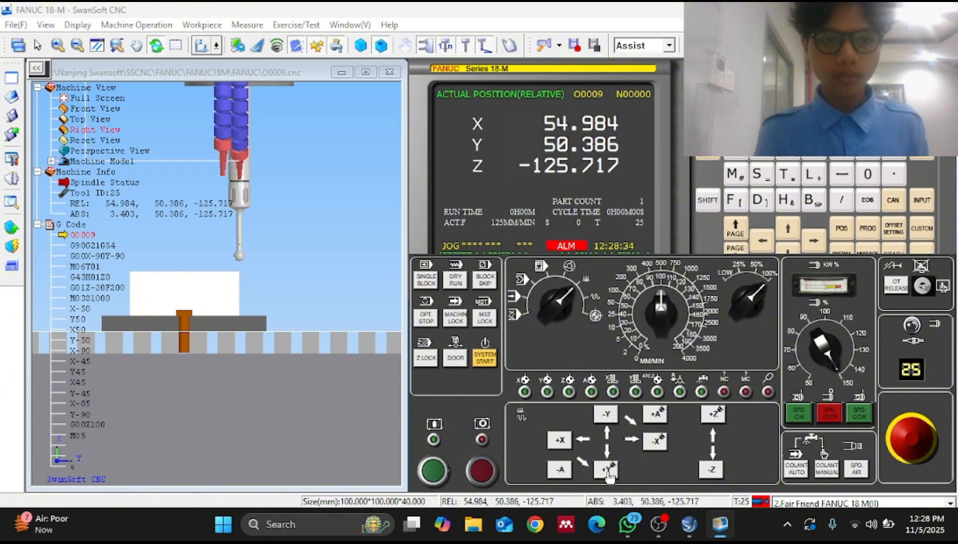
click(609, 477)
click(610, 477)
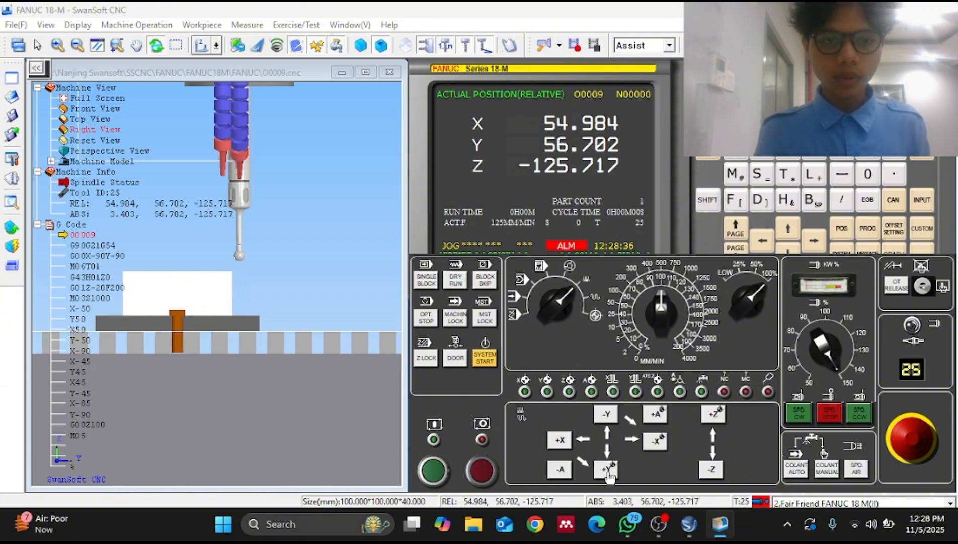
- Lower the Z axis to about Z -158.9 and touch the workpiece's plus-Y side in handwheel mode at Y 55.158
click(716, 469)
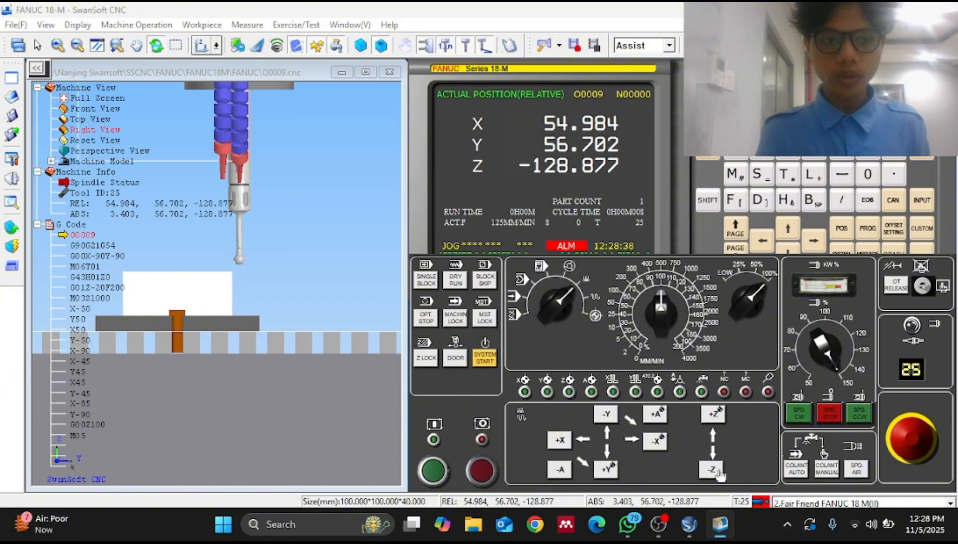
drag(719, 474, 720, 474)
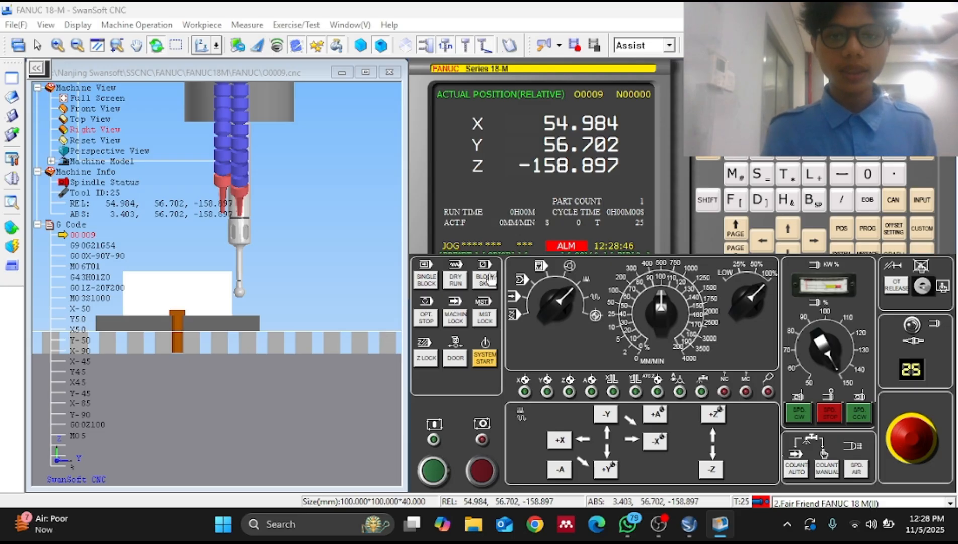
click(567, 267)
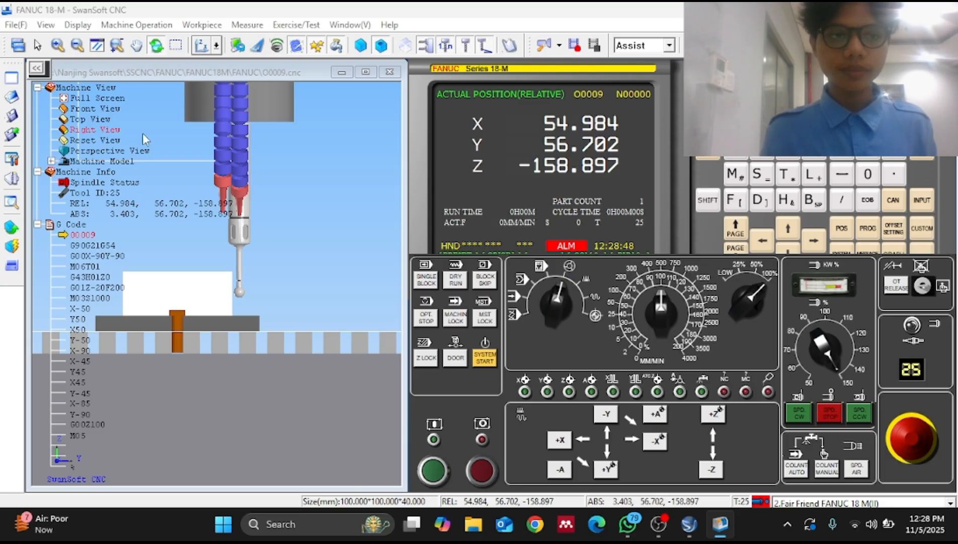
click(36, 68)
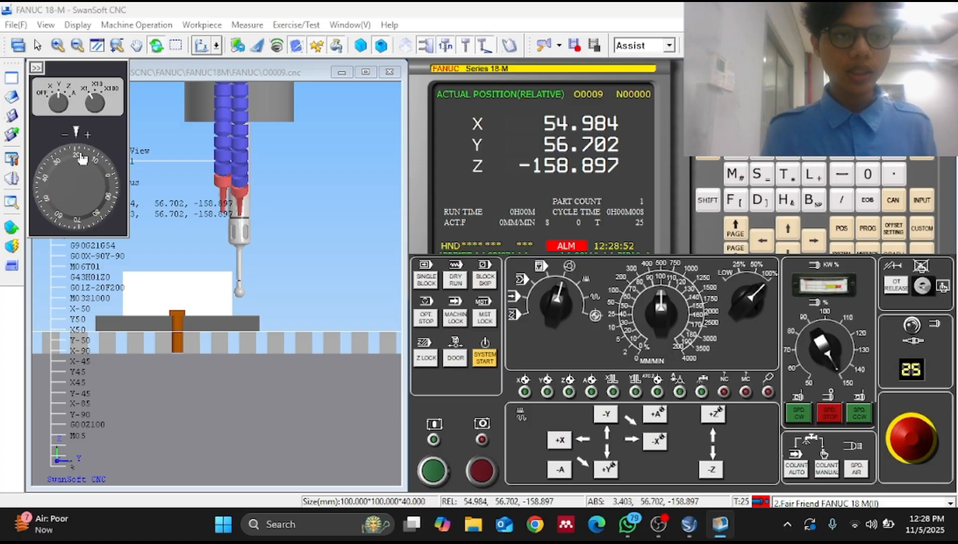
drag(88, 174, 107, 166)
scroll(208, 274, up, 3)
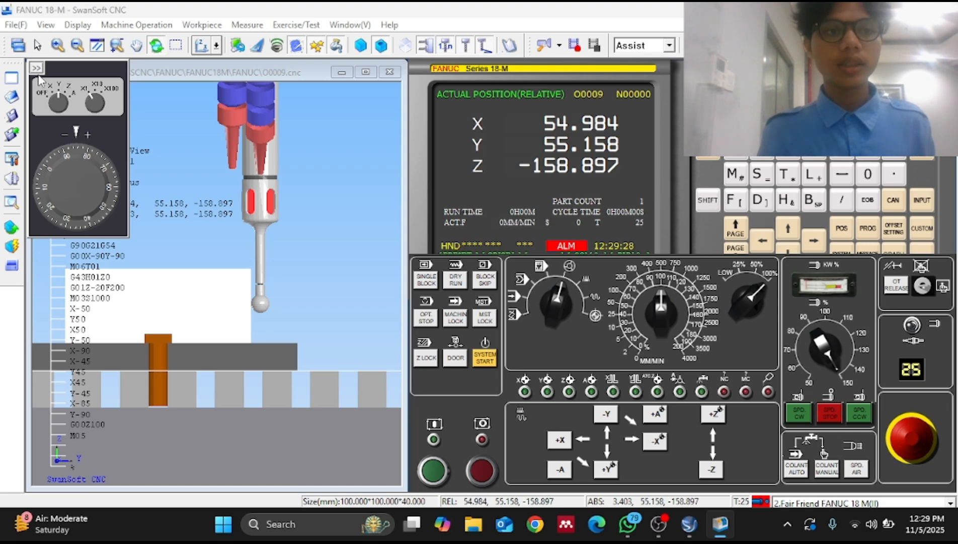
- Set the relative Y coordinate's origin to zero at the touched side
click(36, 68)
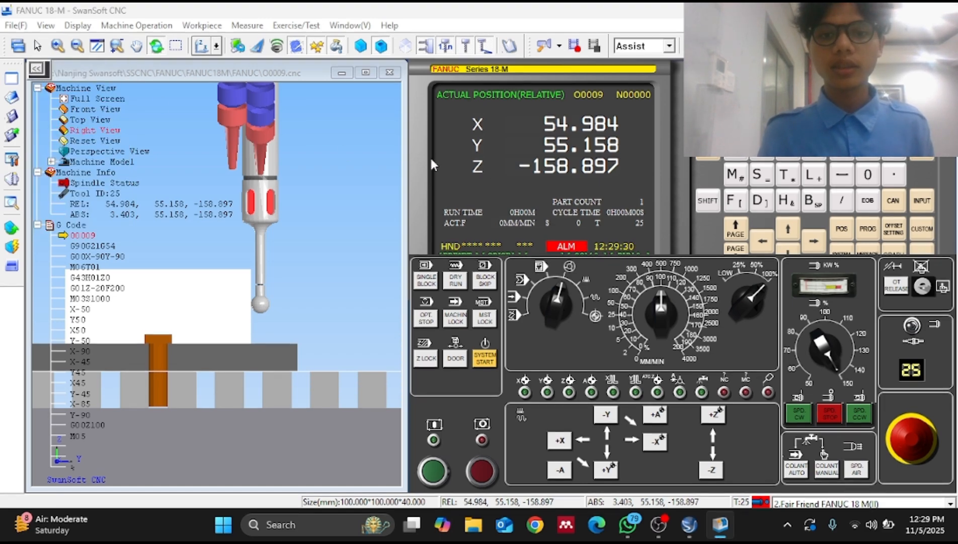
mouse_move(637, 188)
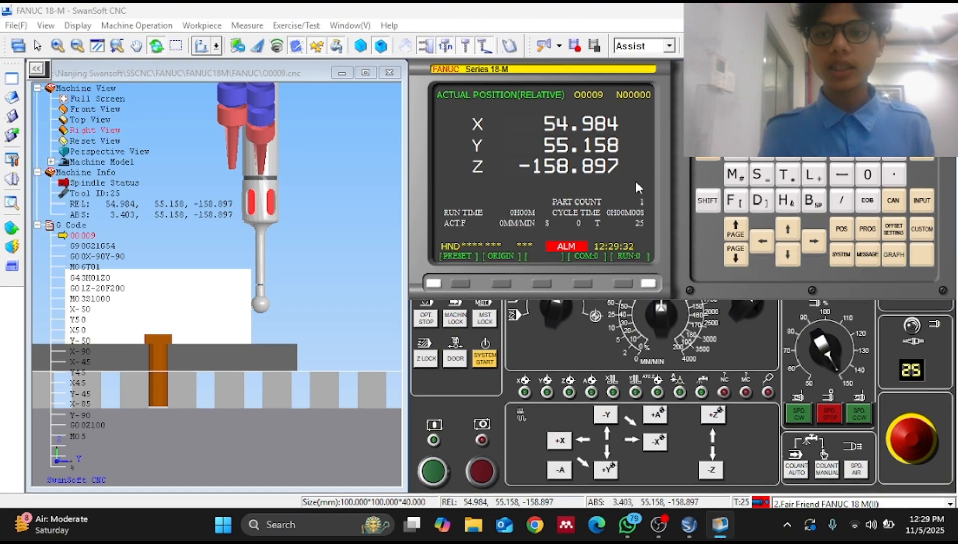
text(Y)
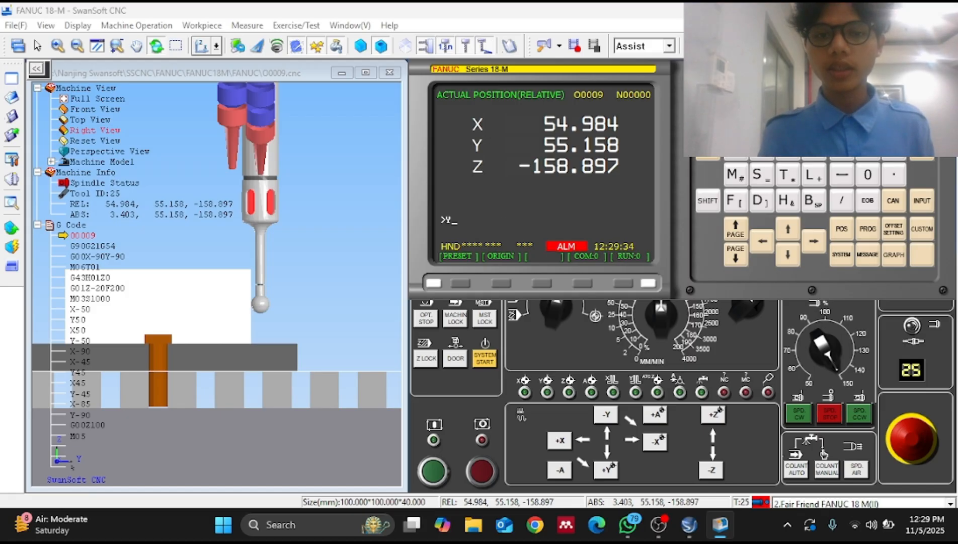
click(506, 284)
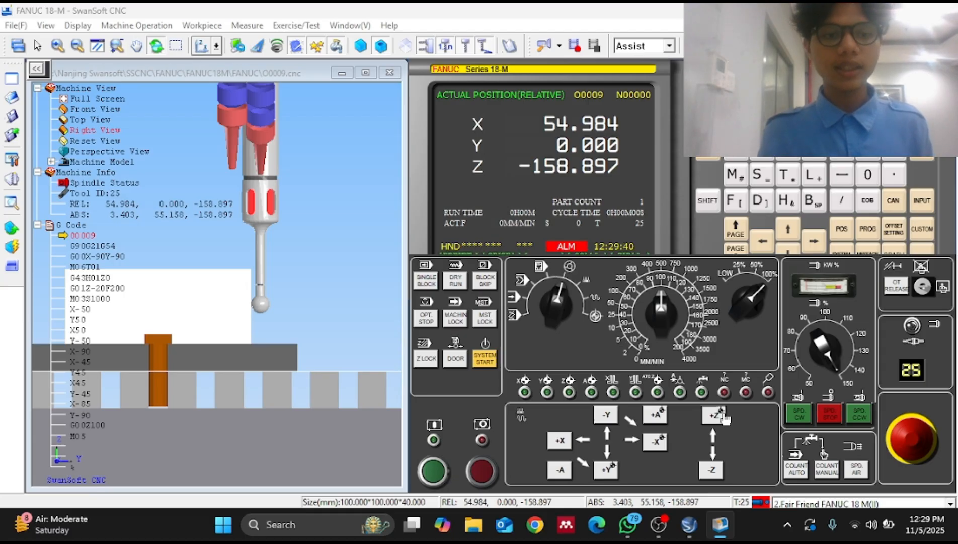
- In JOG mode, raise the Z axis to about Z -130.3 and move the Y axis across the workpiece to about Y -111.1
click(576, 291)
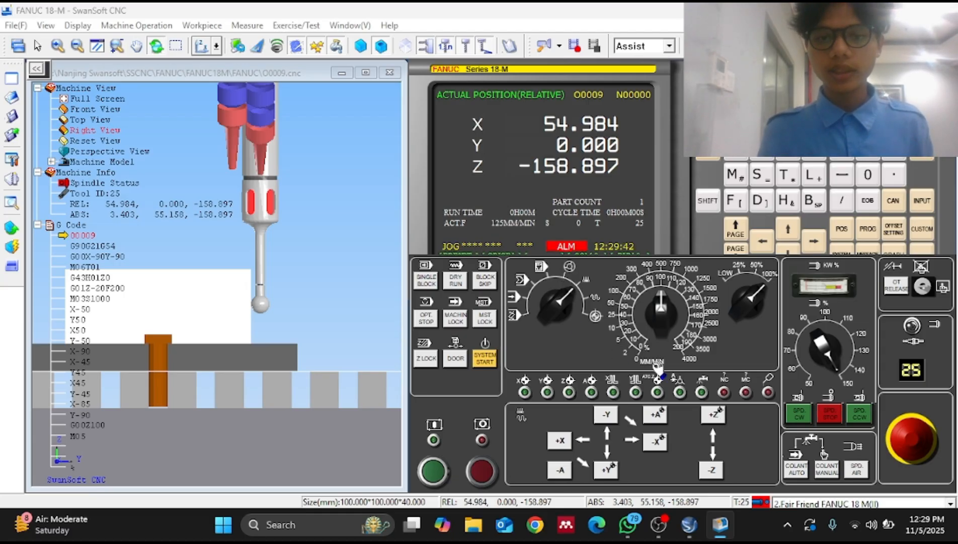
drag(718, 419, 719, 419)
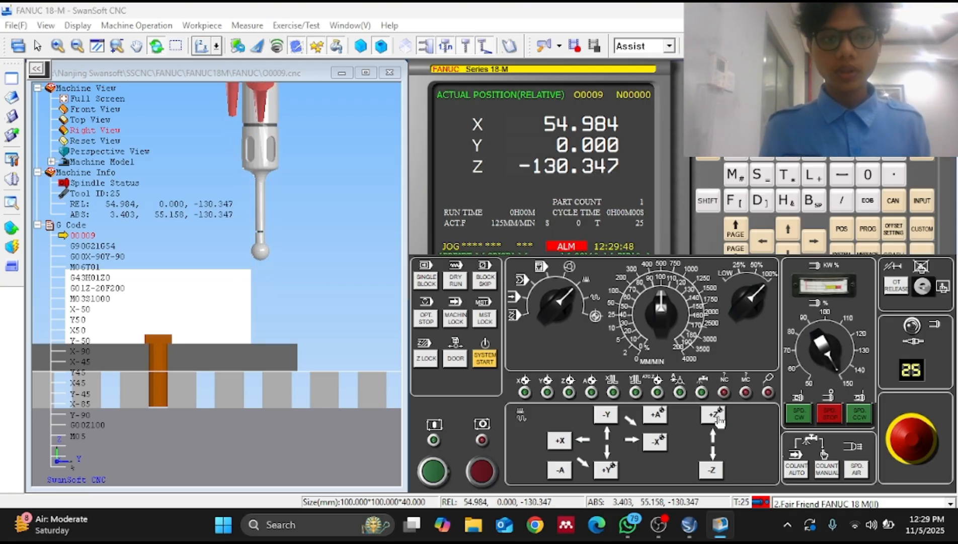
drag(615, 423, 617, 423)
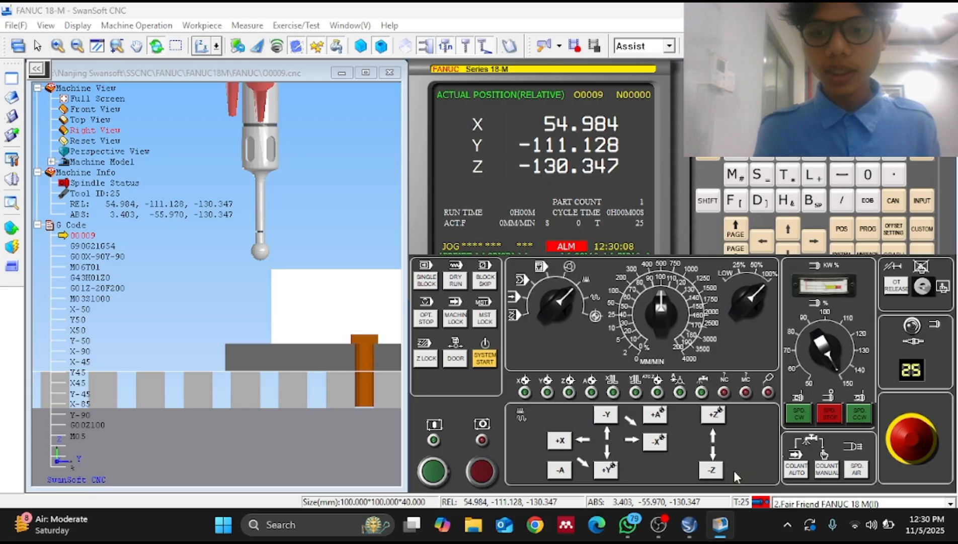
- Lower the Z axis to about Z -155.8 and touch the workpiece's opposite Y side in handwheel mode at Y -109.982
drag(716, 476, 716, 475)
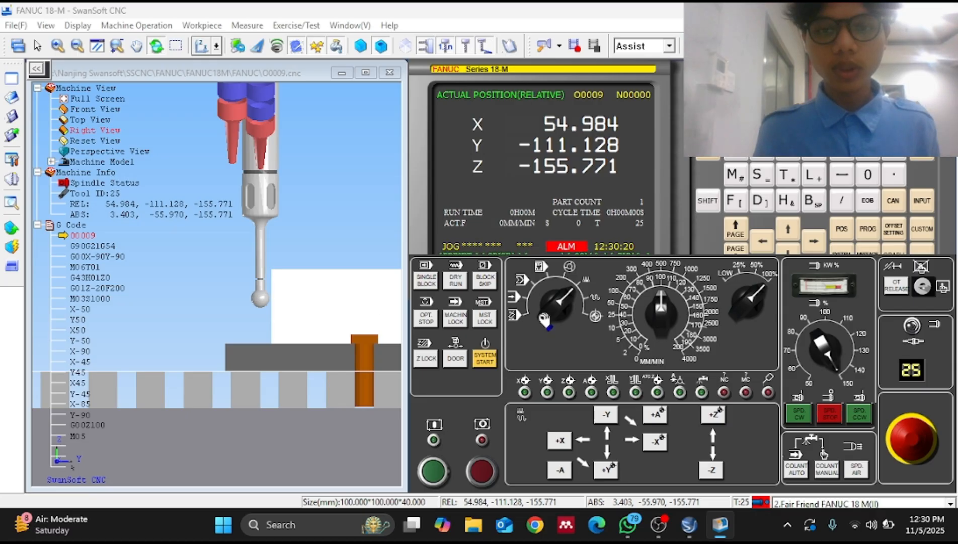
click(572, 281)
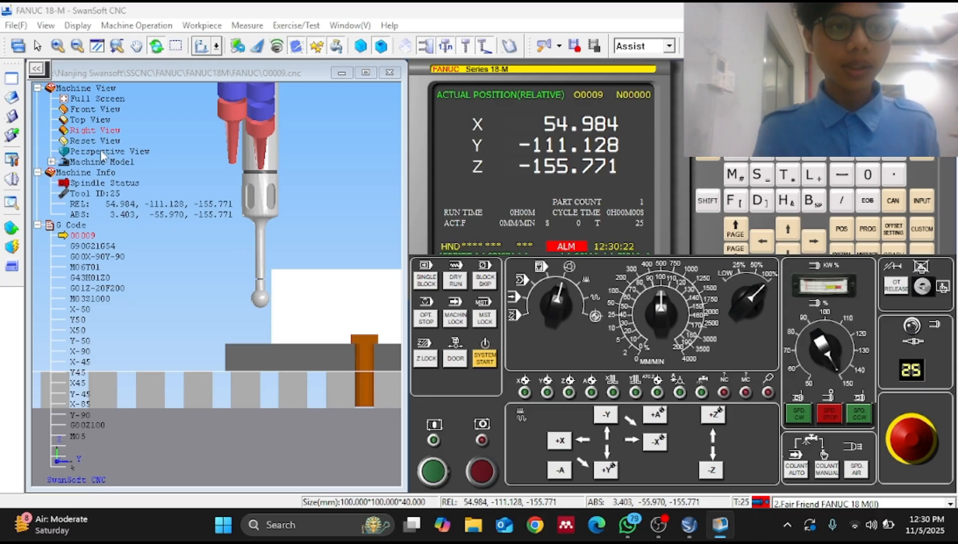
click(36, 68)
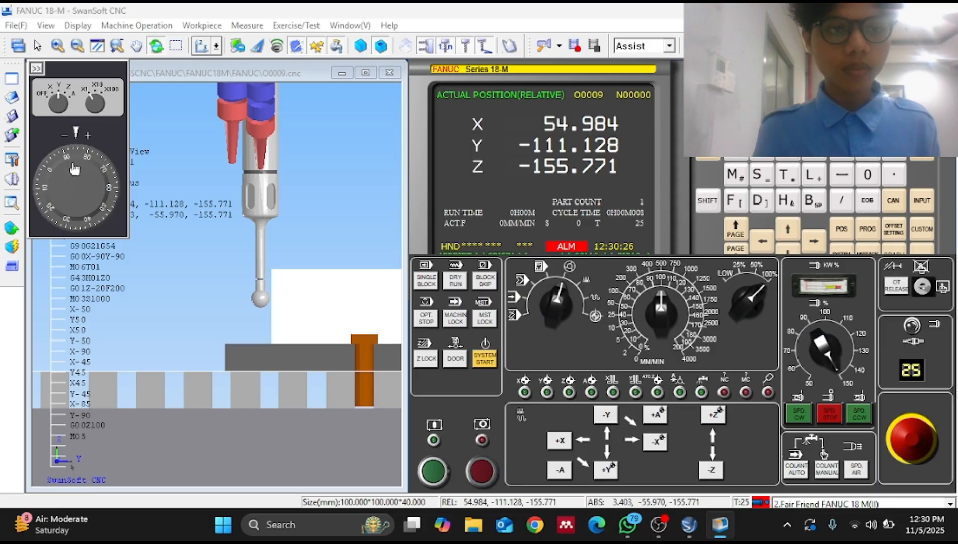
drag(74, 169, 44, 166)
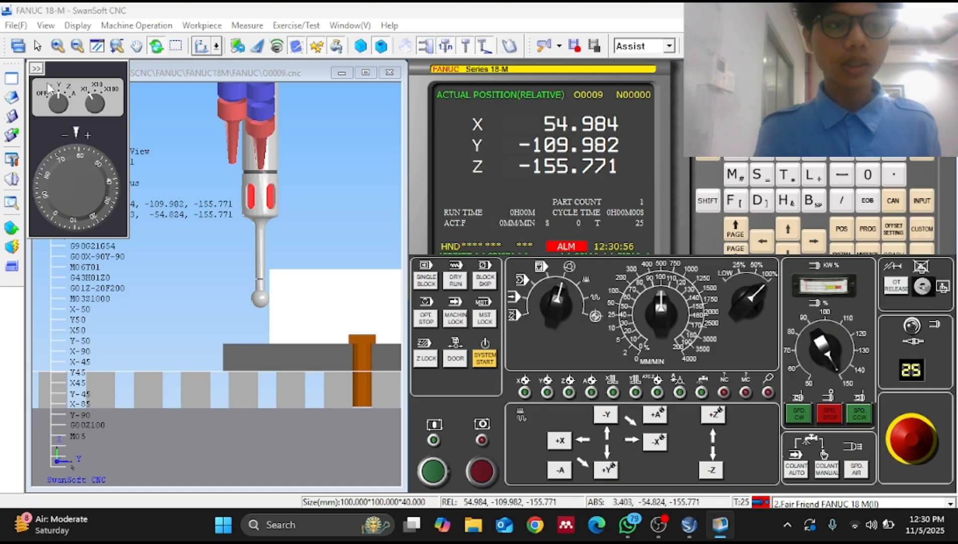
- Switch the machine to JOG mode and raise the Z axis to about Z -131.9, clear of the workpiece
click(36, 67)
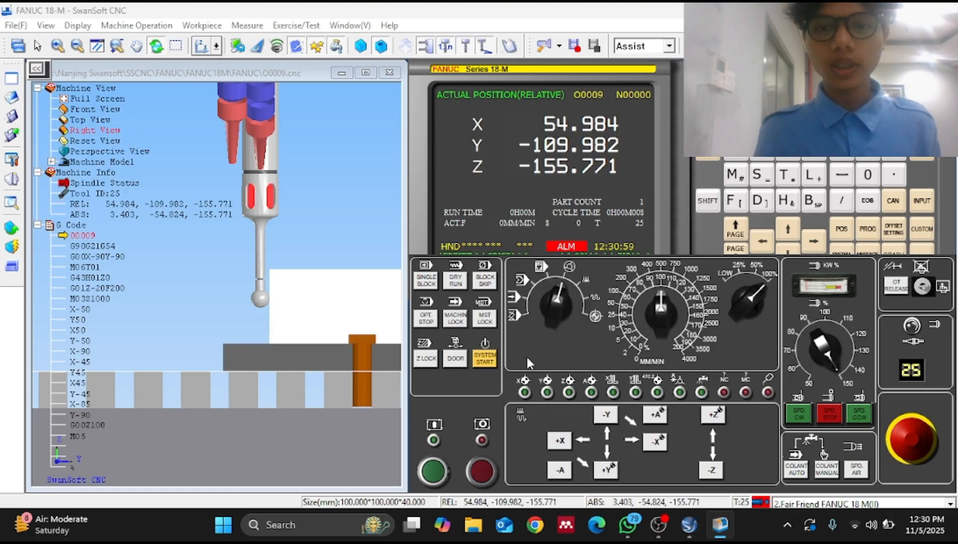
click(584, 286)
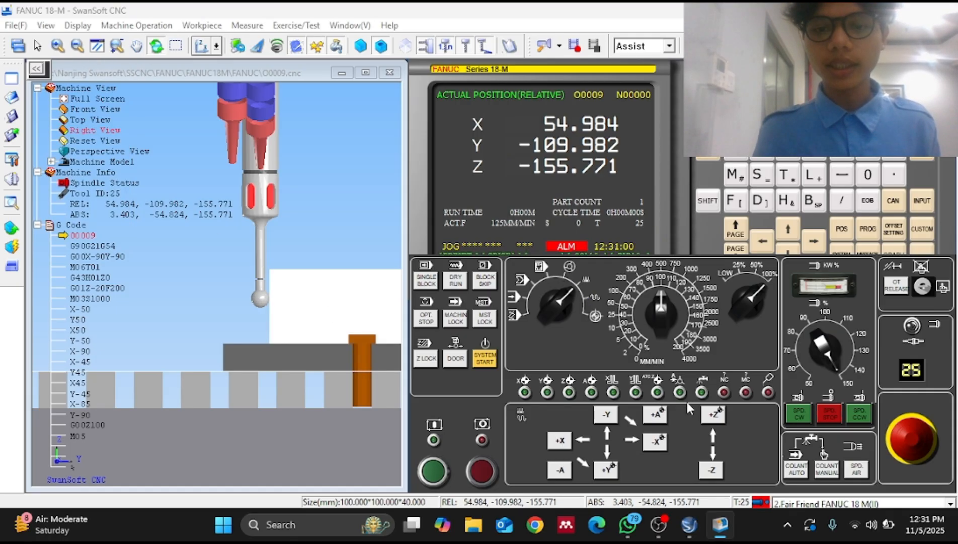
click(723, 417)
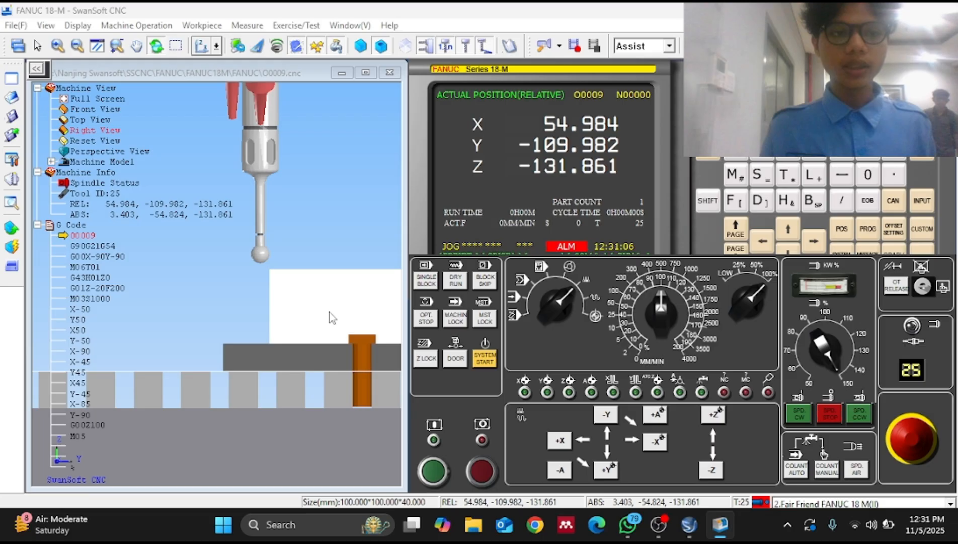
- Jog the Y axis to about Y -55.7, bringing the edge finder near the workpiece's centre
scroll(329, 312, down, 1)
scroll(329, 312, down, 4)
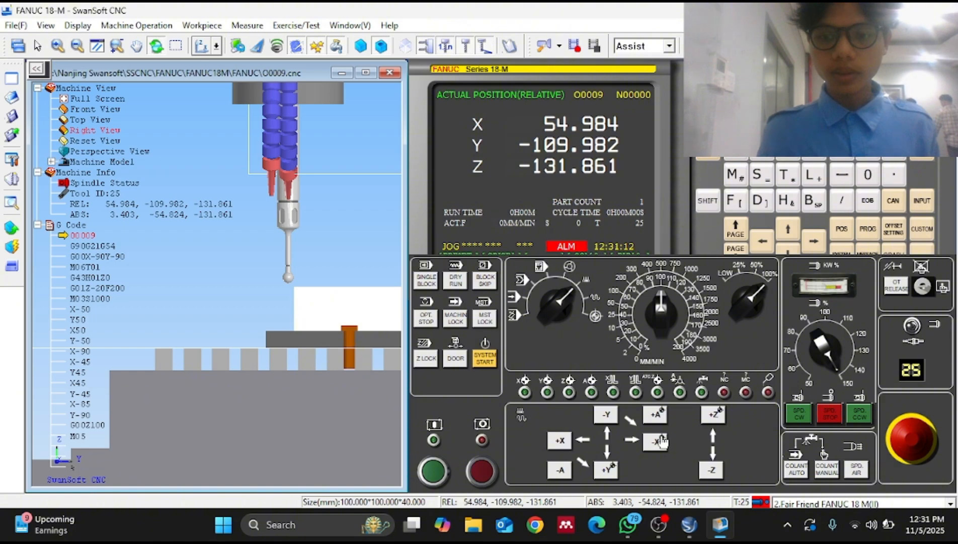
click(610, 470)
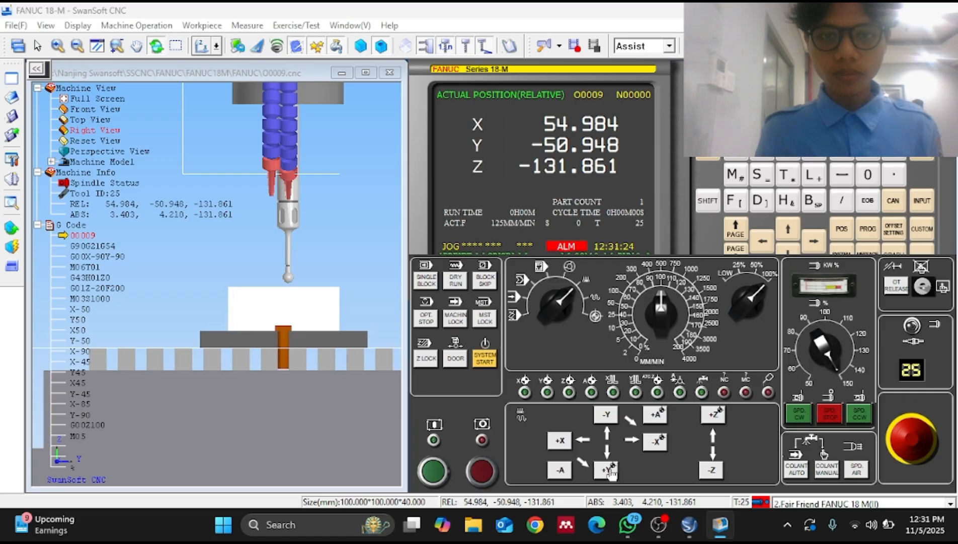
click(609, 414)
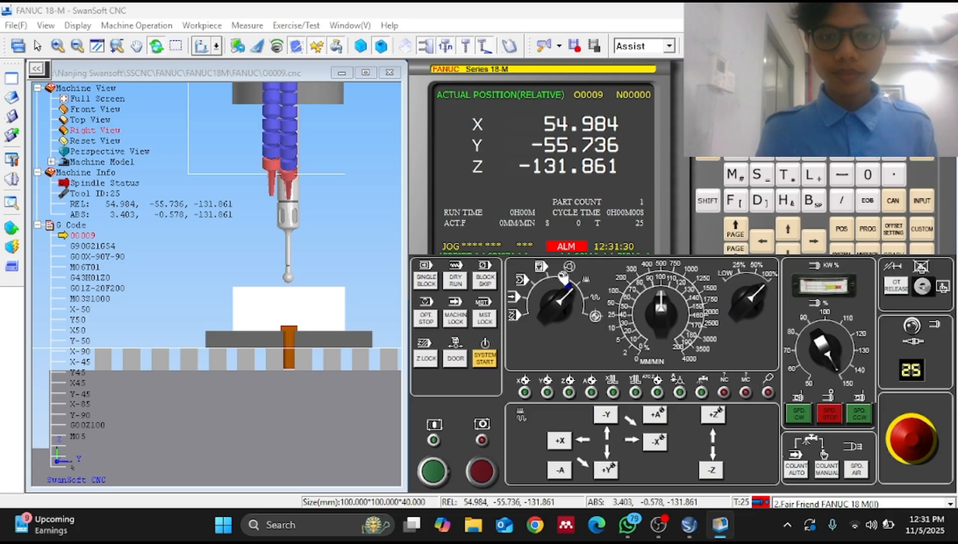
- Switch to handwheel mode and fine-position the Y axis at Y -54.985, centring the edge finder on the workpiece
click(563, 274)
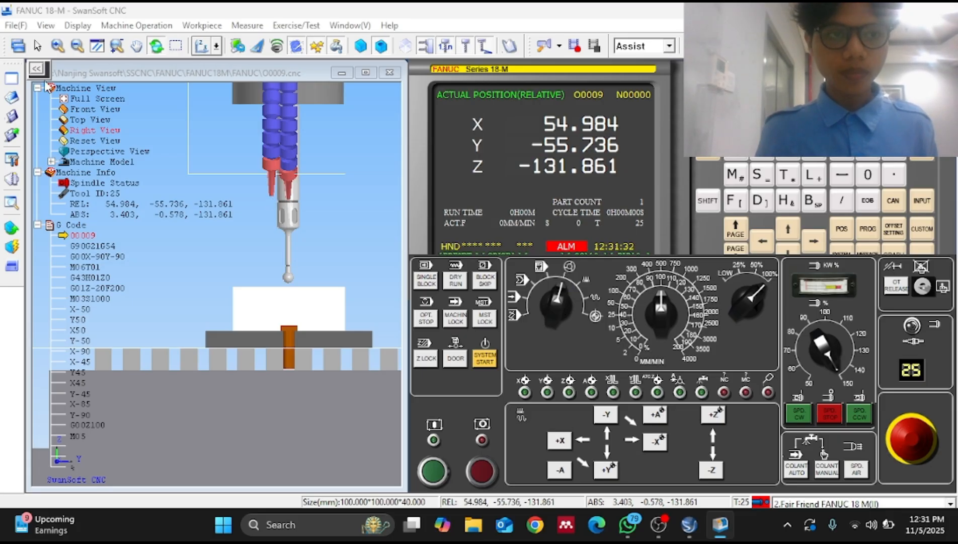
click(36, 69)
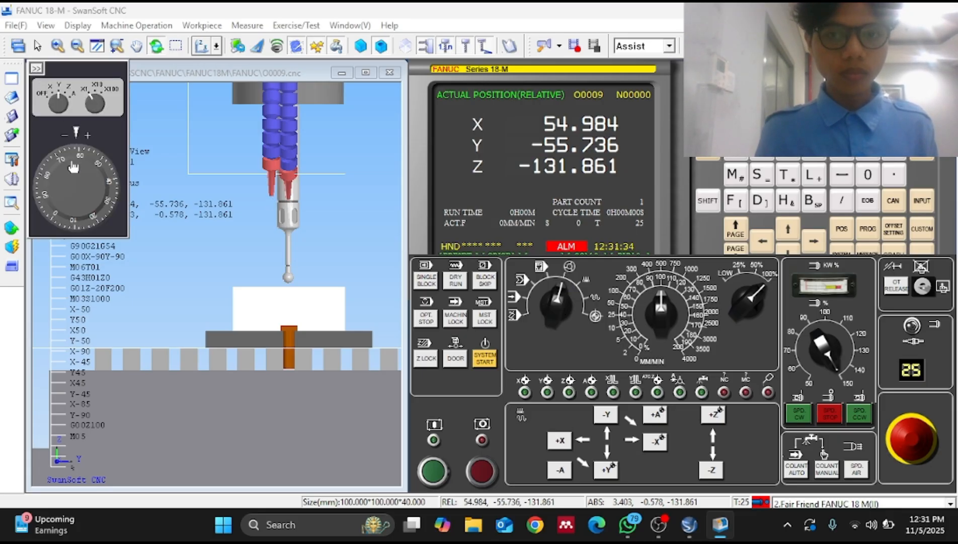
drag(73, 167, 37, 161)
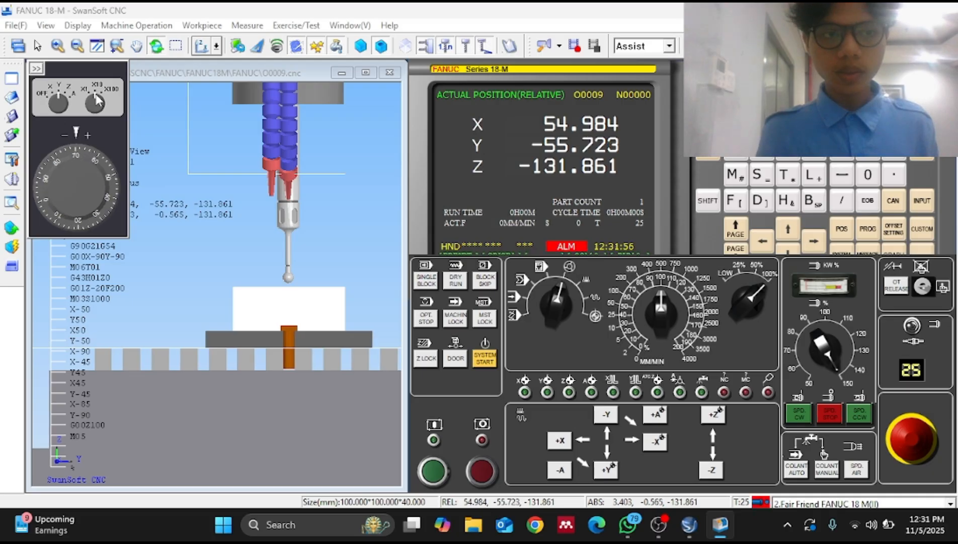
click(87, 173)
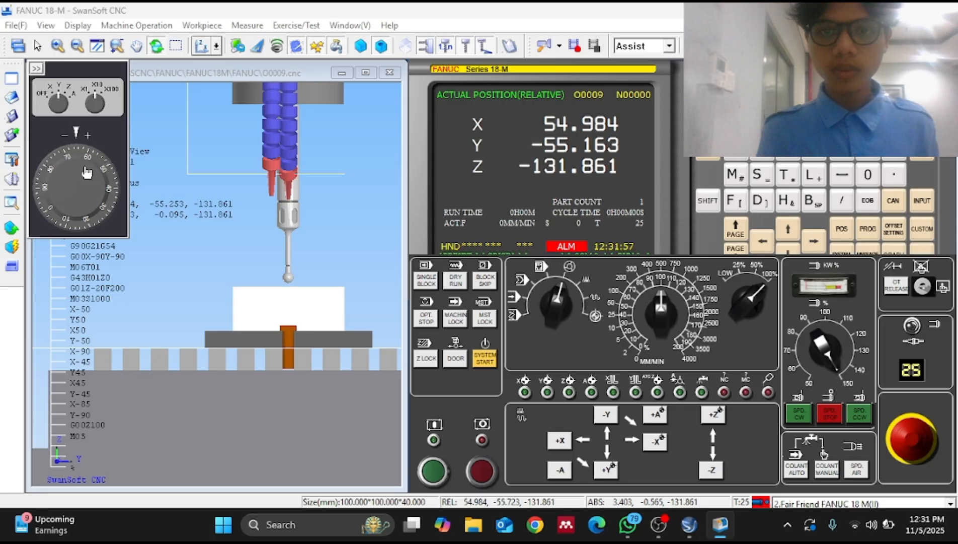
click(63, 186)
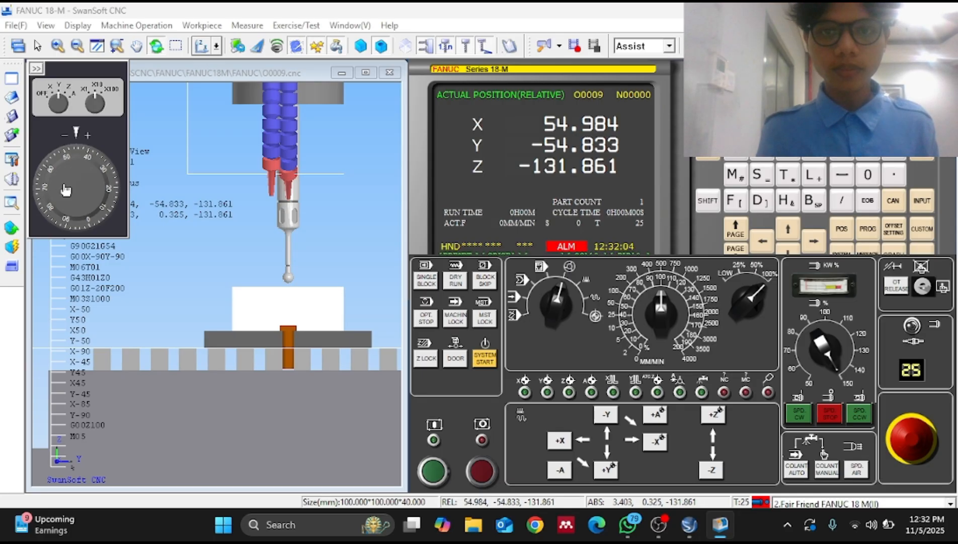
click(95, 102)
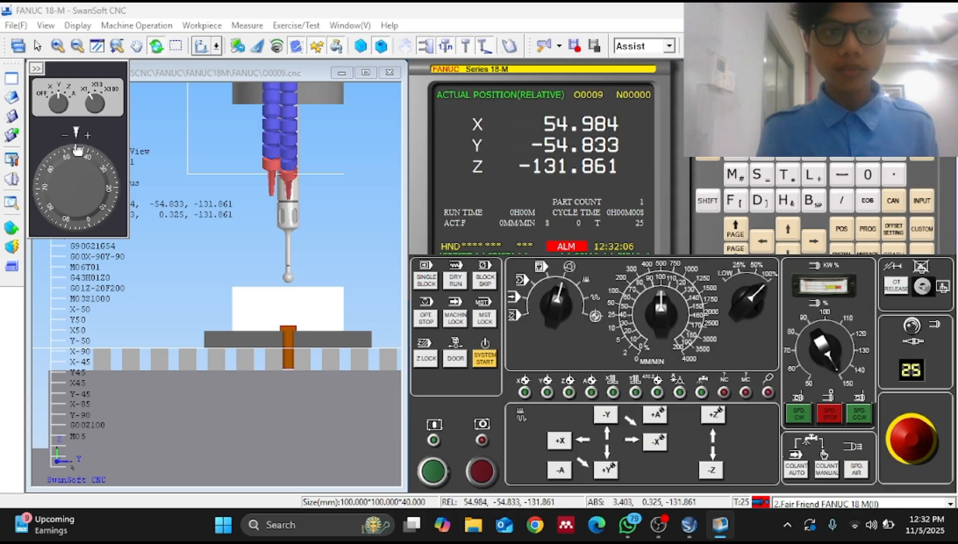
drag(79, 153, 69, 161)
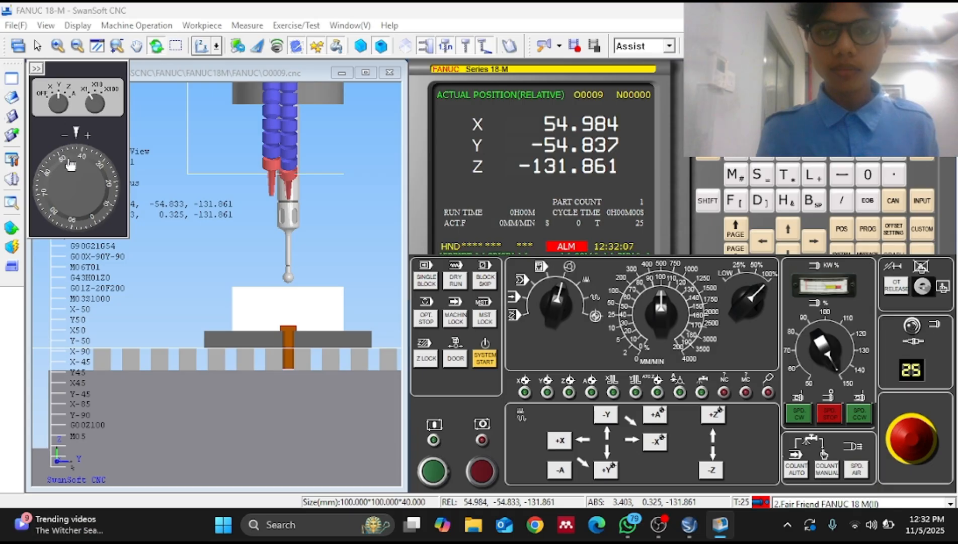
drag(71, 165, 62, 190)
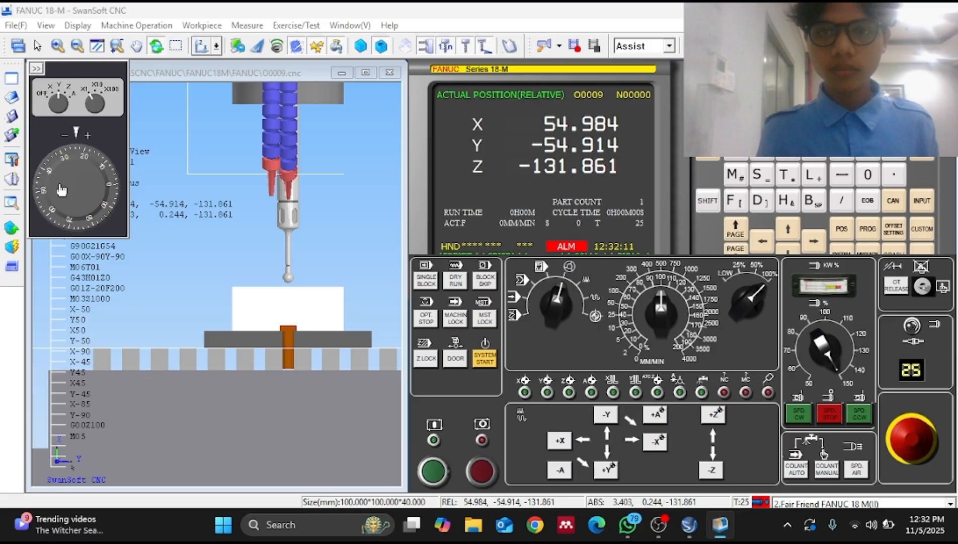
mouse_move(61, 190)
mouse_down()
mouse_move(81, 197)
mouse_move(84, 185)
mouse_move(66, 172)
mouse_up()
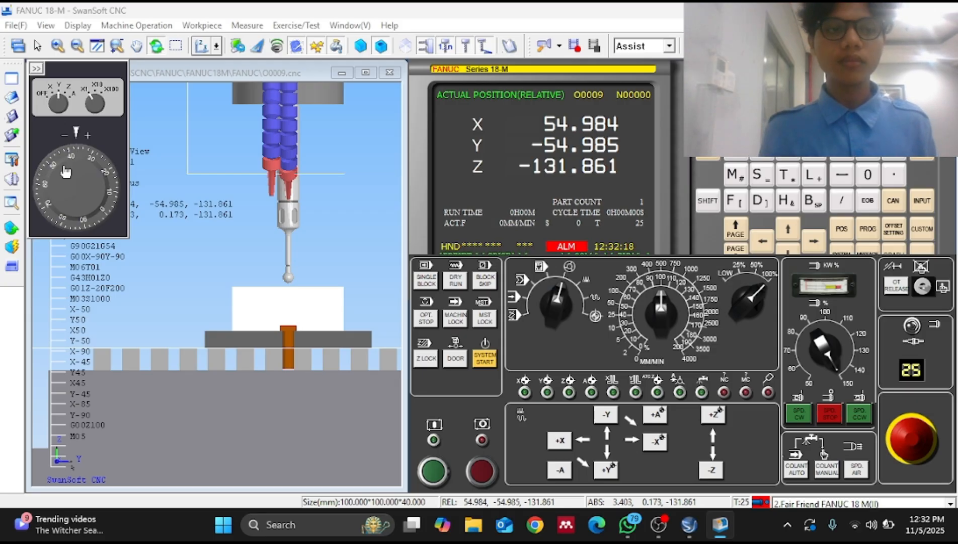
click(38, 70)
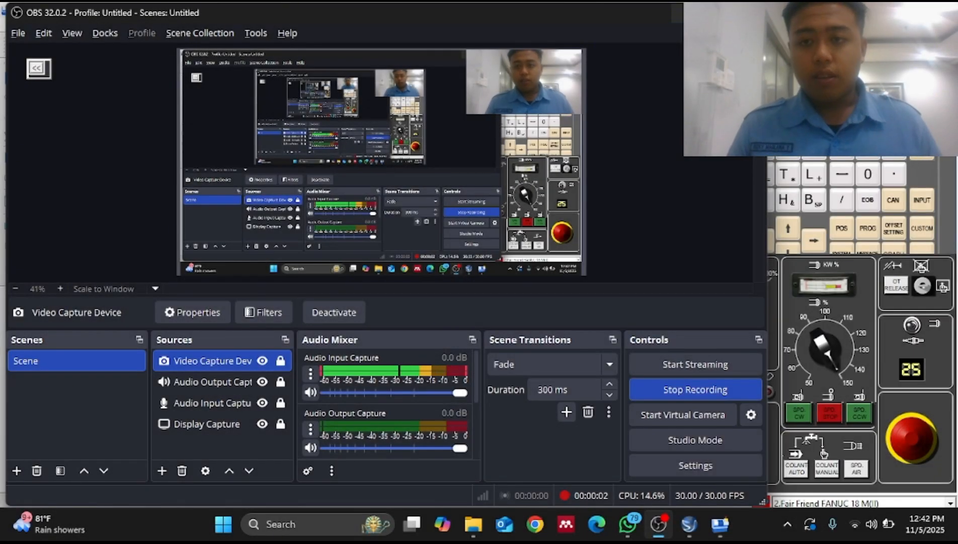
- Raise the Z axis in rapid traverse to about Z -4.6, well above the workpiece, and unload the edge finder
click(688, 13)
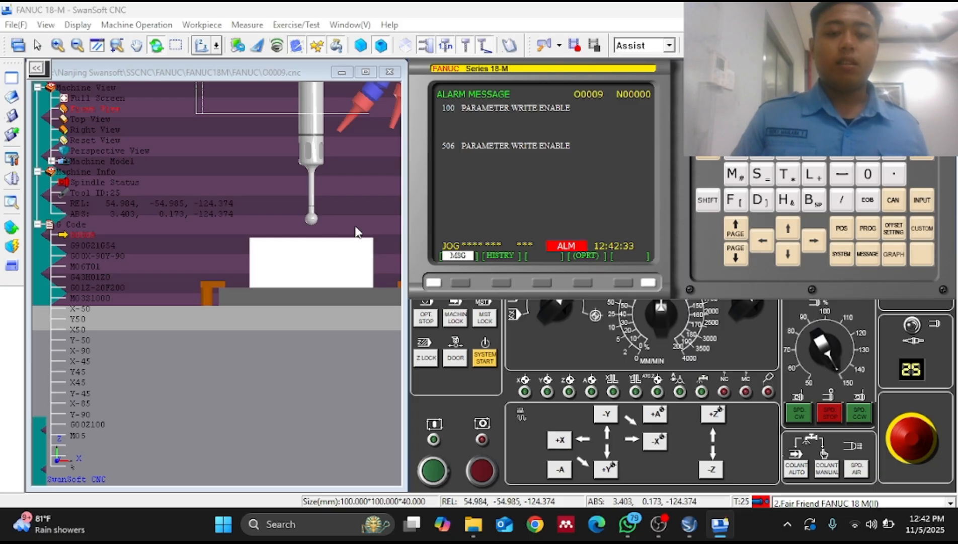
click(715, 413)
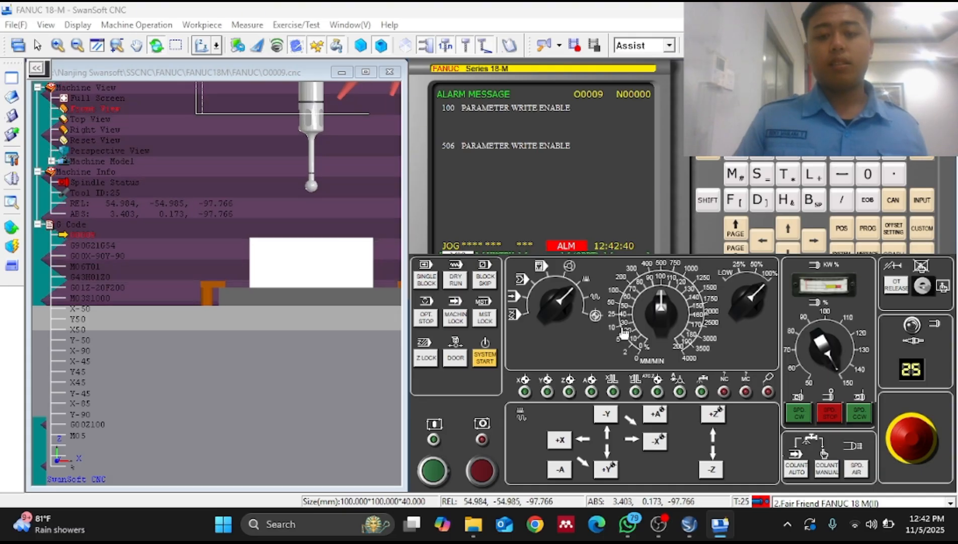
click(594, 297)
click(717, 412)
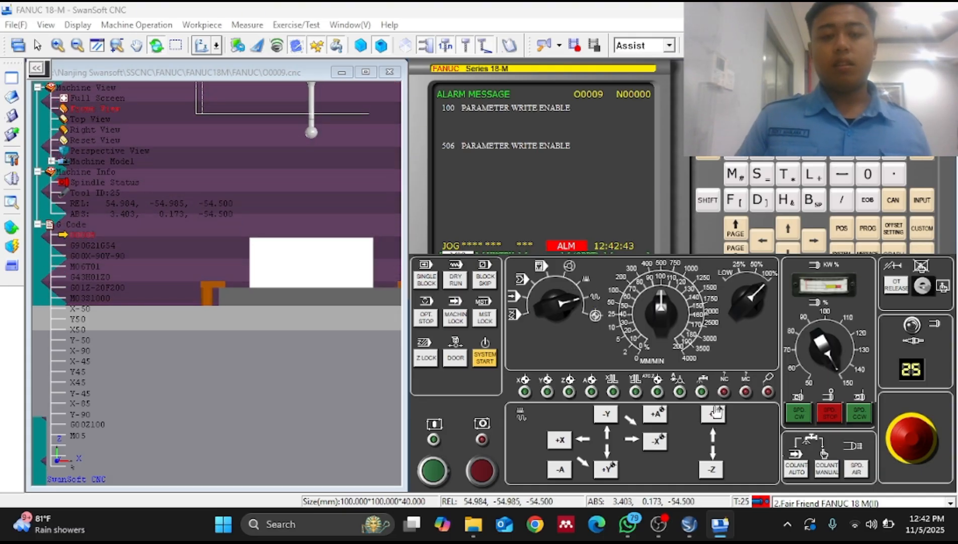
scroll(333, 211, down, 2)
scroll(334, 211, down, 3)
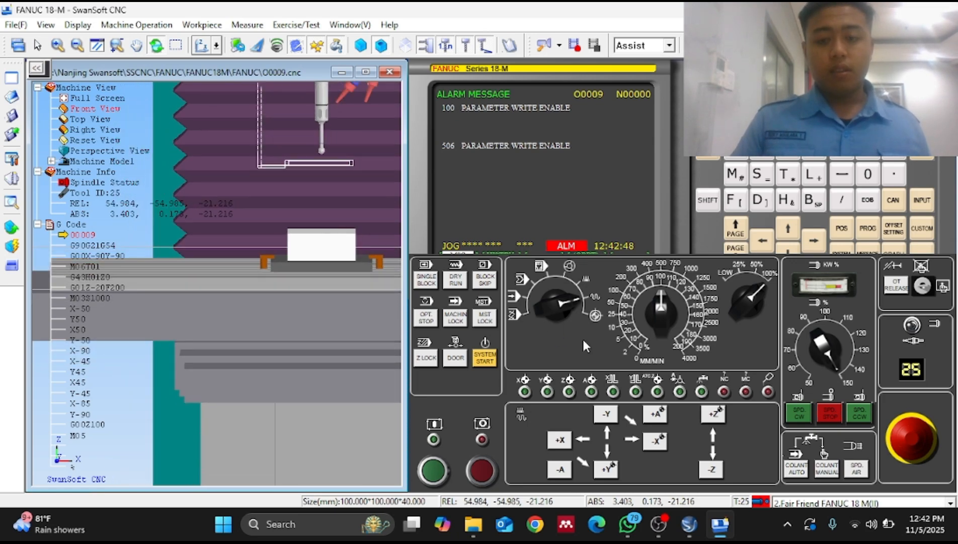
click(714, 414)
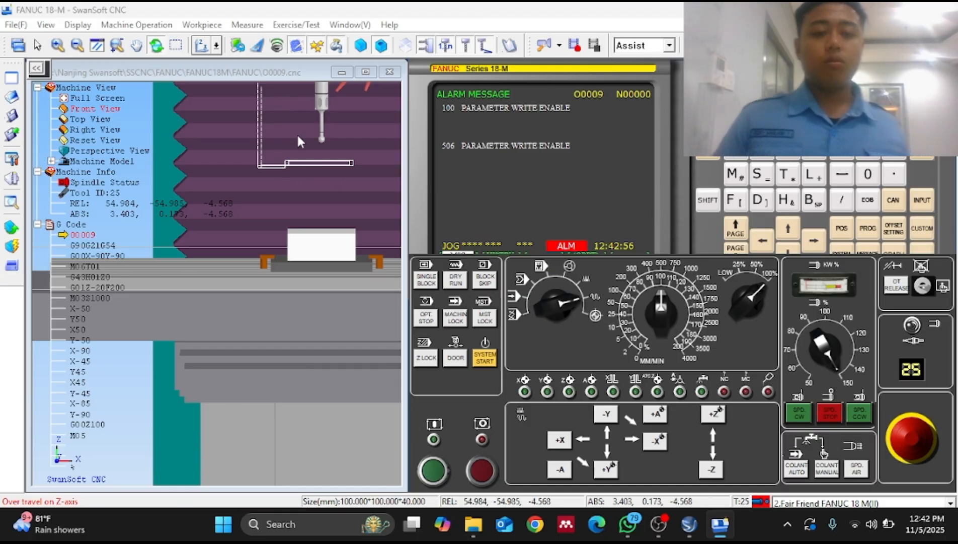
click(162, 24)
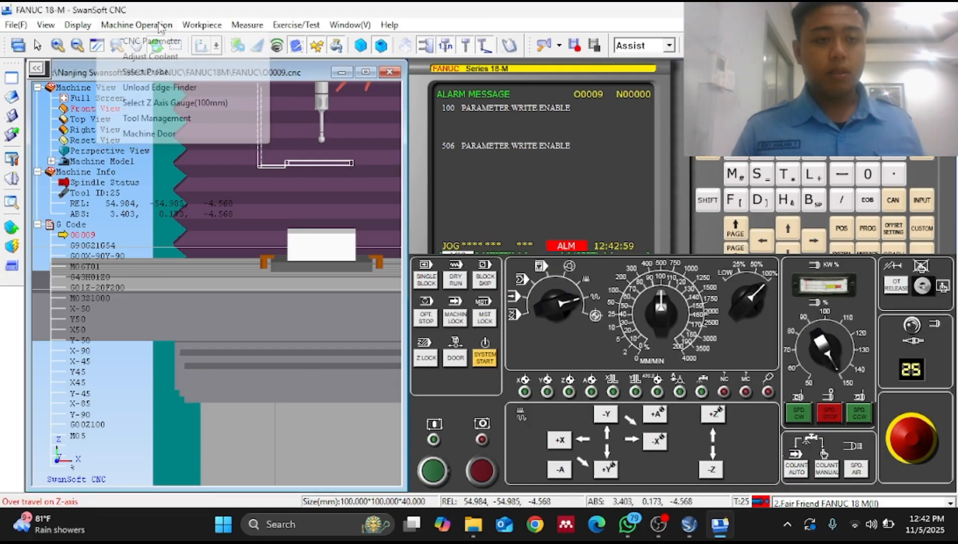
click(175, 88)
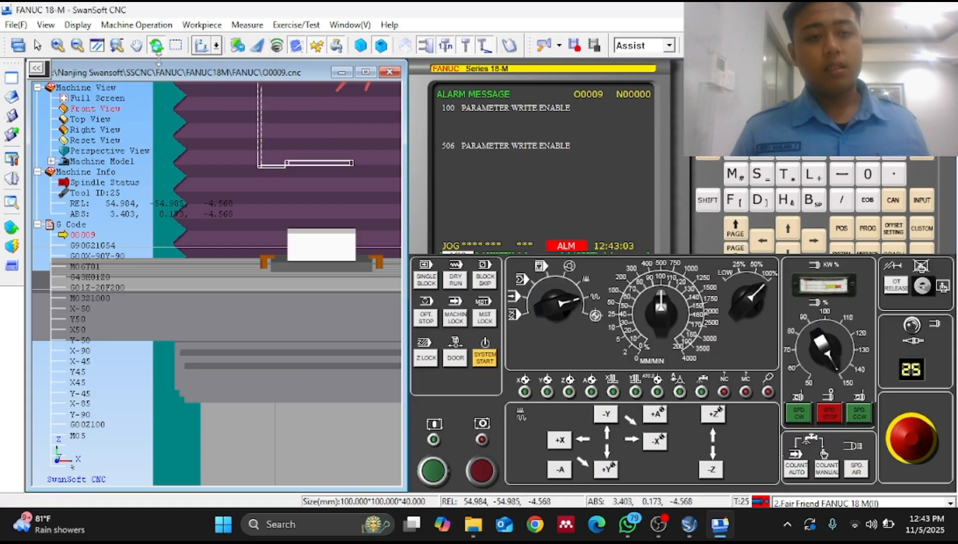
- Add flat tool 001 with 10 mm diameter to magazine station 1 and mount it in the spindle
click(150, 26)
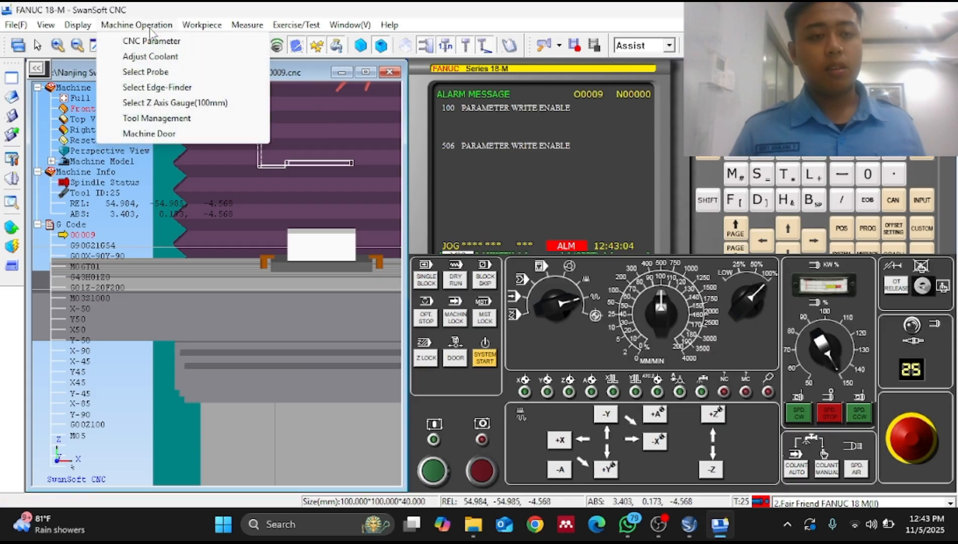
click(193, 119)
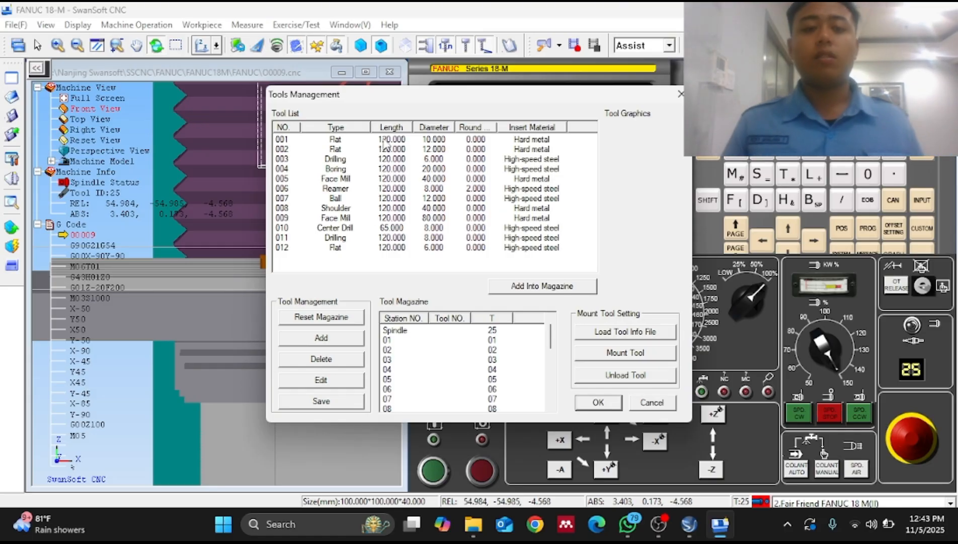
click(385, 142)
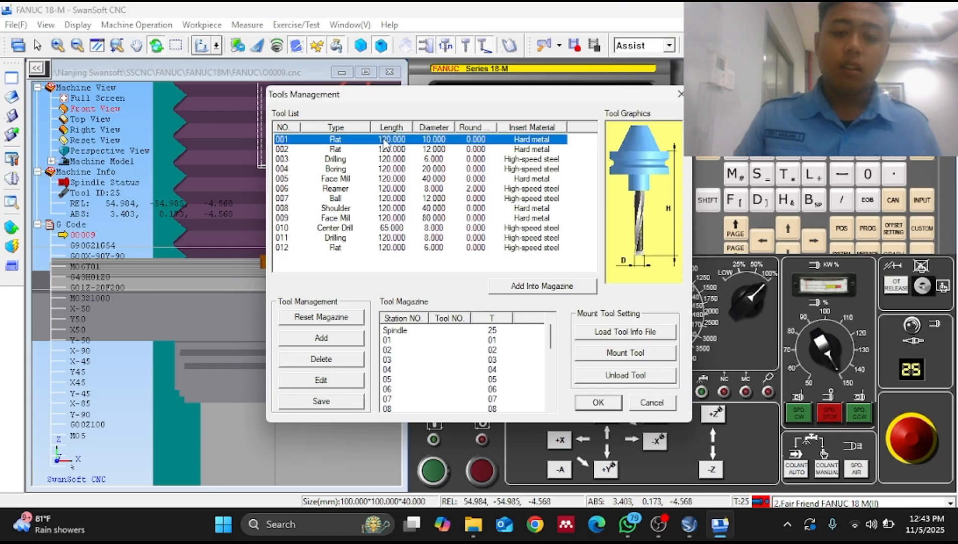
click(557, 288)
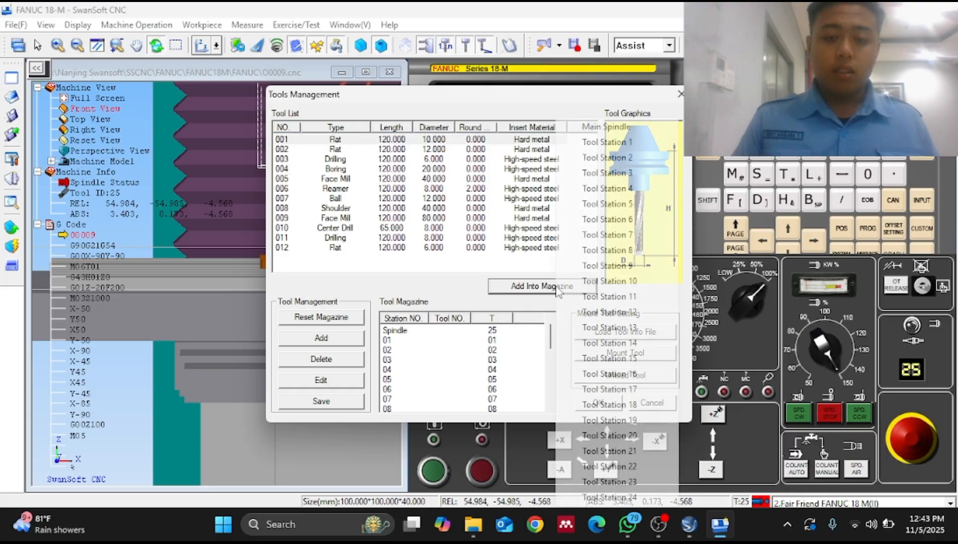
click(623, 143)
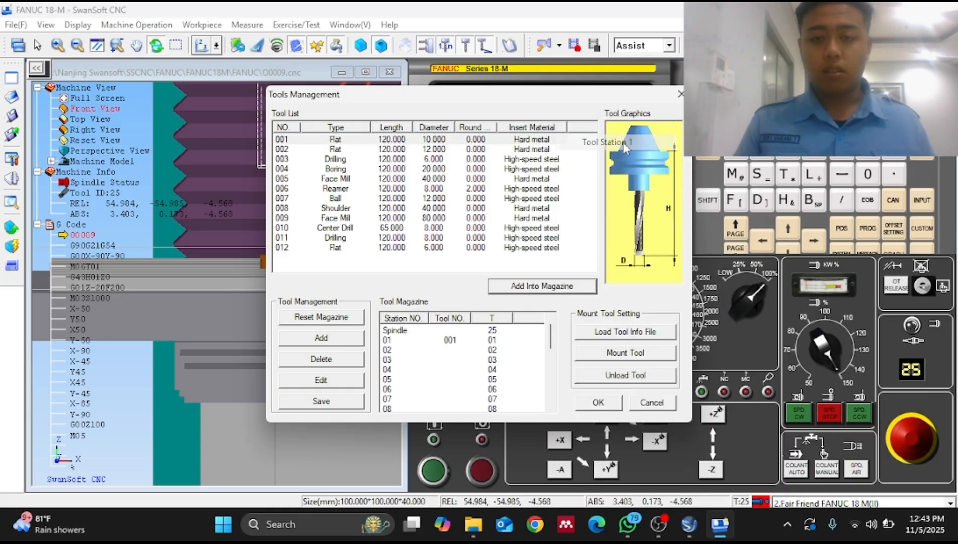
click(487, 342)
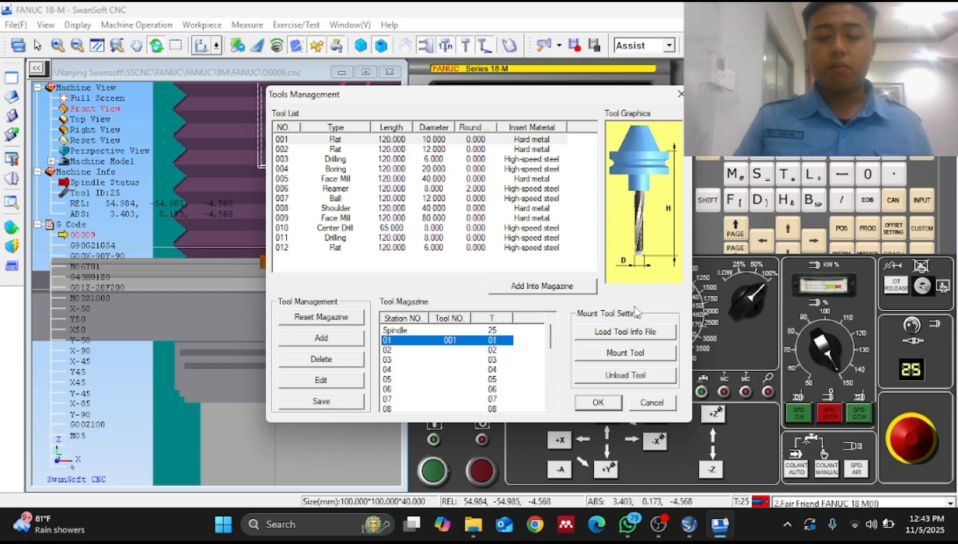
click(624, 354)
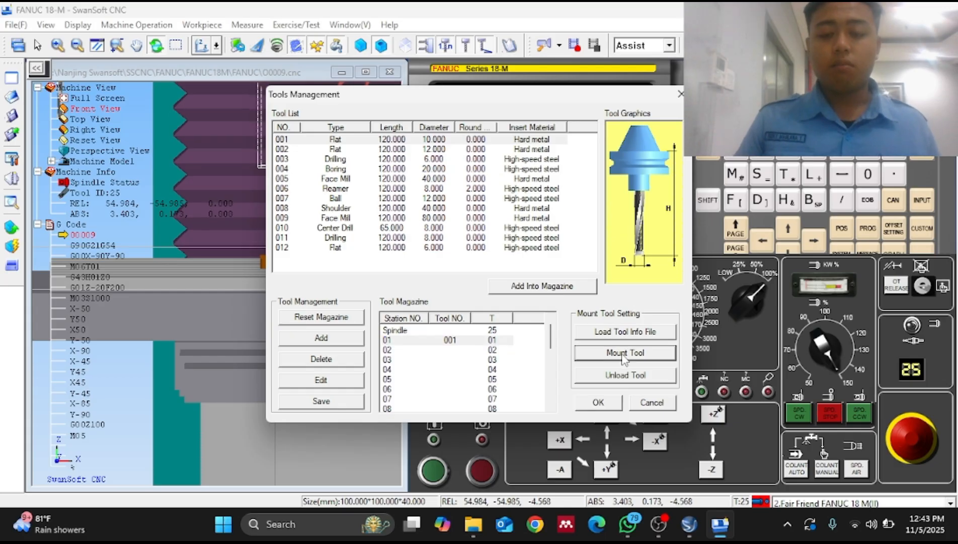
click(598, 402)
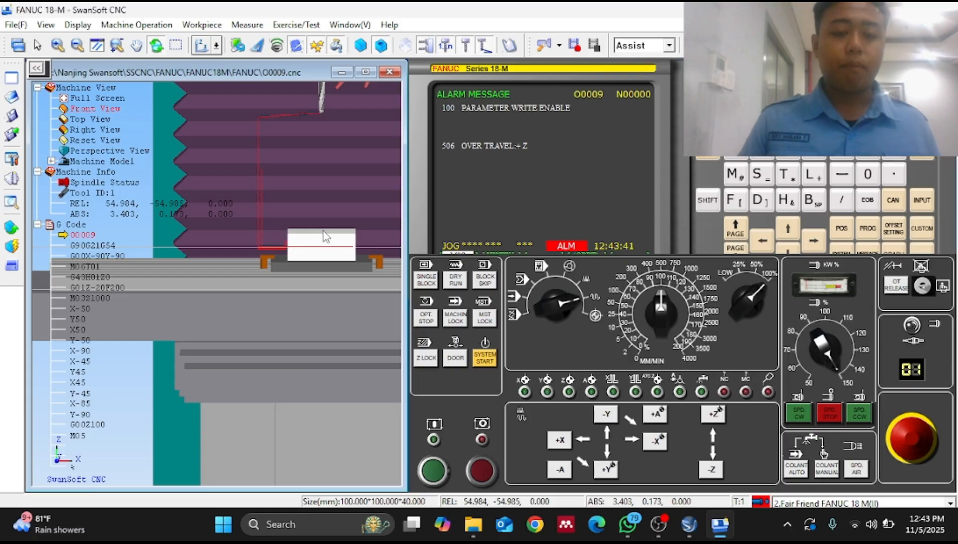
- Lower the Z axis to about Z -162.1, bringing the flat tool just above the workpiece
click(713, 469)
drag(717, 469, 709, 473)
scroll(333, 248, up, 3)
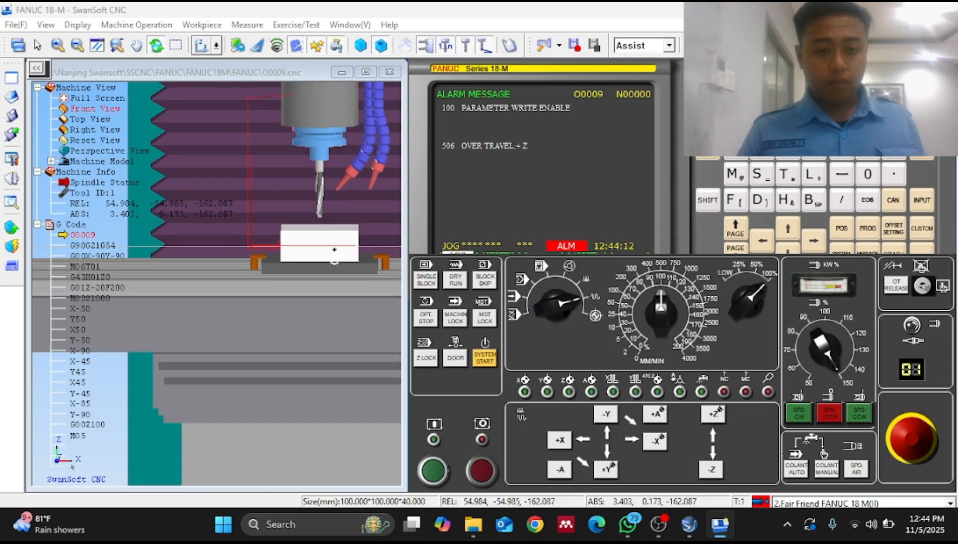
drag(333, 247, 336, 242)
scroll(337, 242, up, 3)
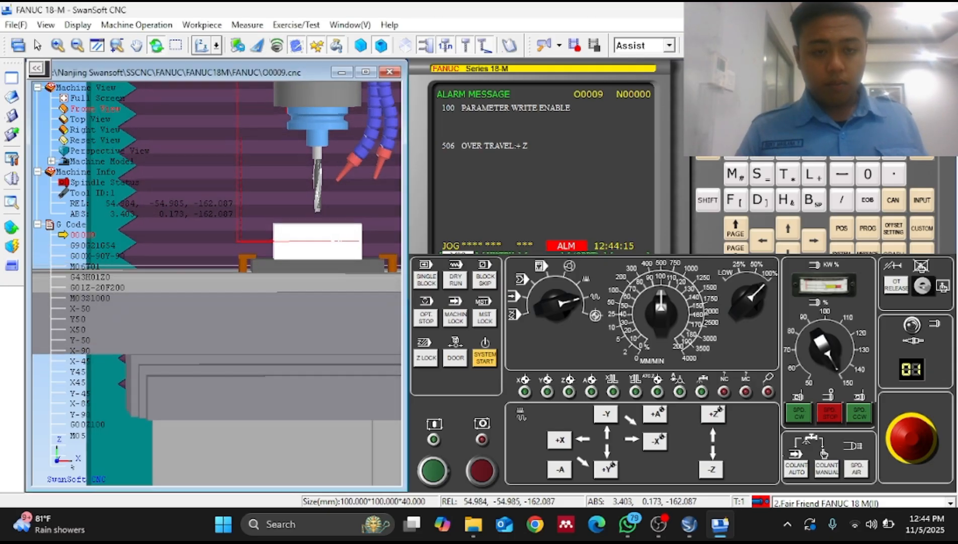
scroll(338, 239, up, 3)
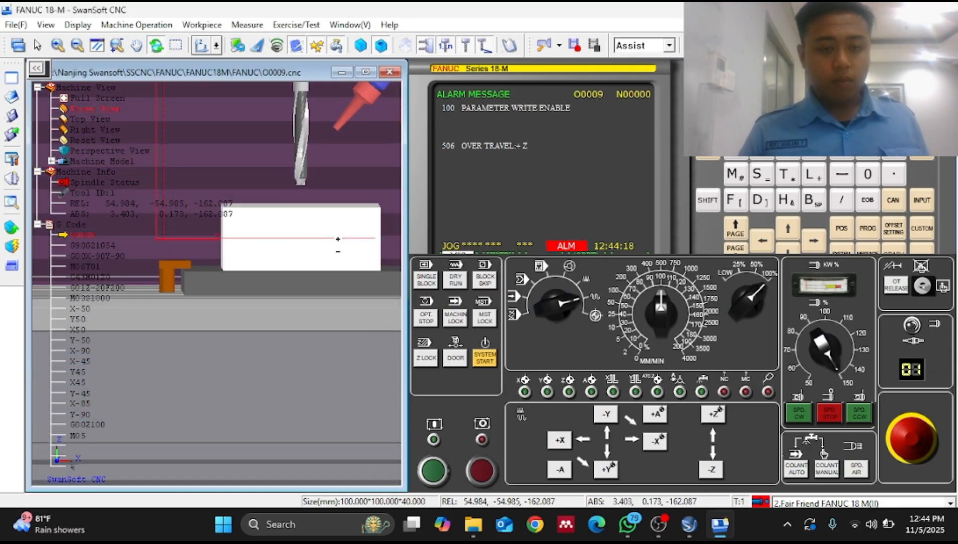
drag(338, 239, 337, 236)
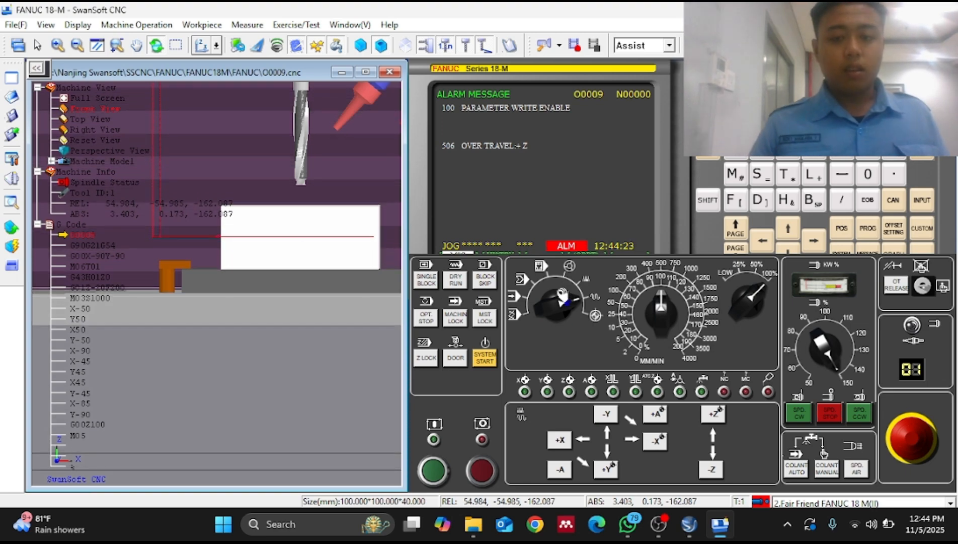
- Switch to handwheel mode and lower the Z axis to Z -173.727, just above the workpiece's top face
click(566, 276)
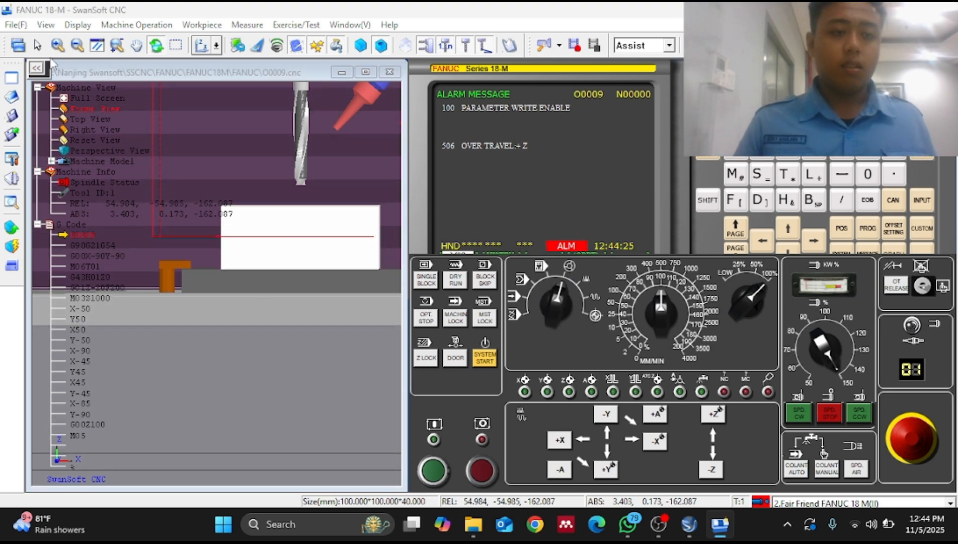
click(37, 68)
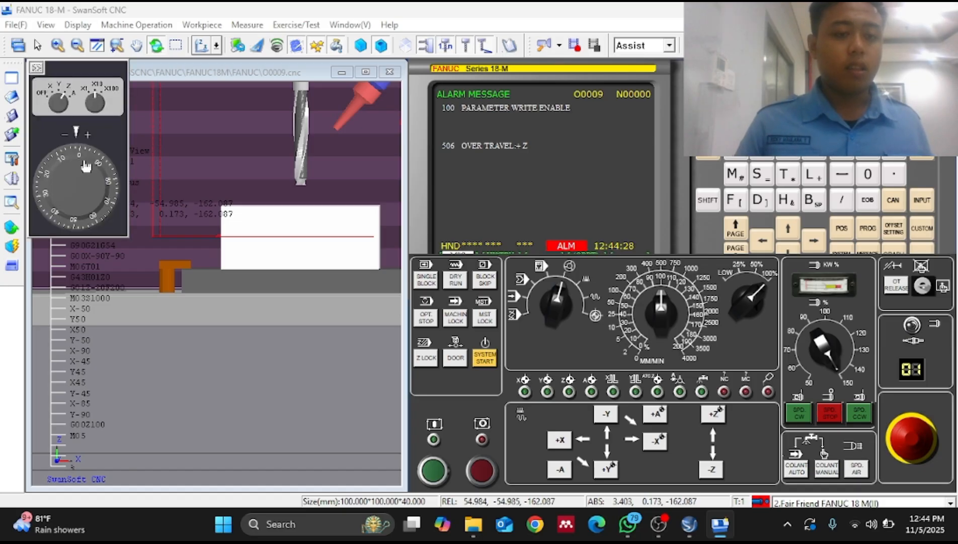
drag(78, 222, 88, 188)
scroll(236, 204, up, 4)
scroll(378, 195, up, 3)
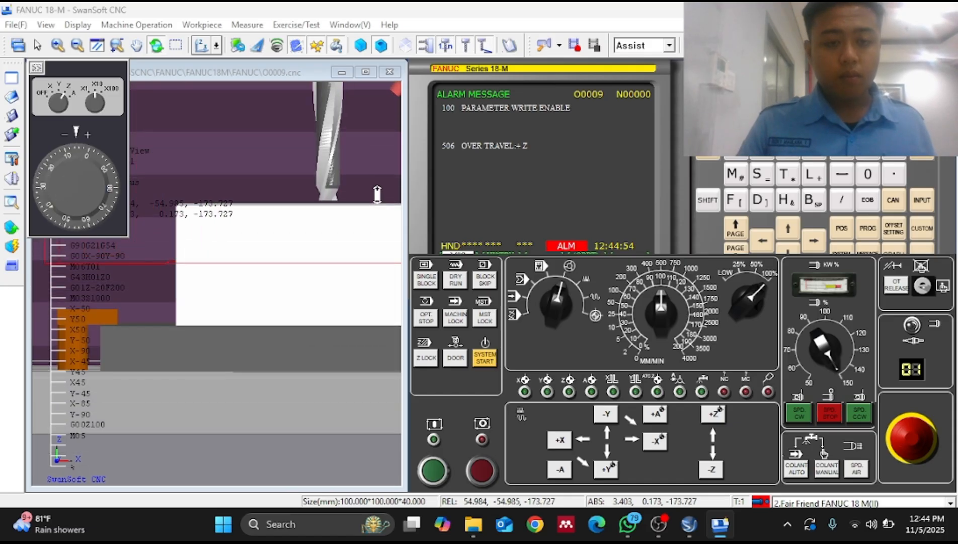
- Fine-lower the Z axis with the handwheel to Z -174.647 so the tool tip touches the workpiece's top face, and put the handwheel away
scroll(378, 195, up, 3)
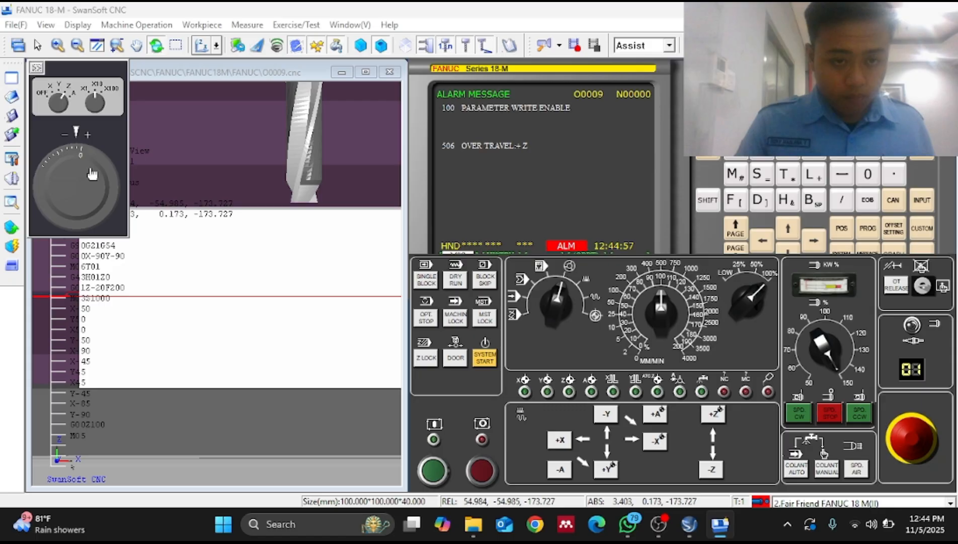
drag(92, 173, 96, 211)
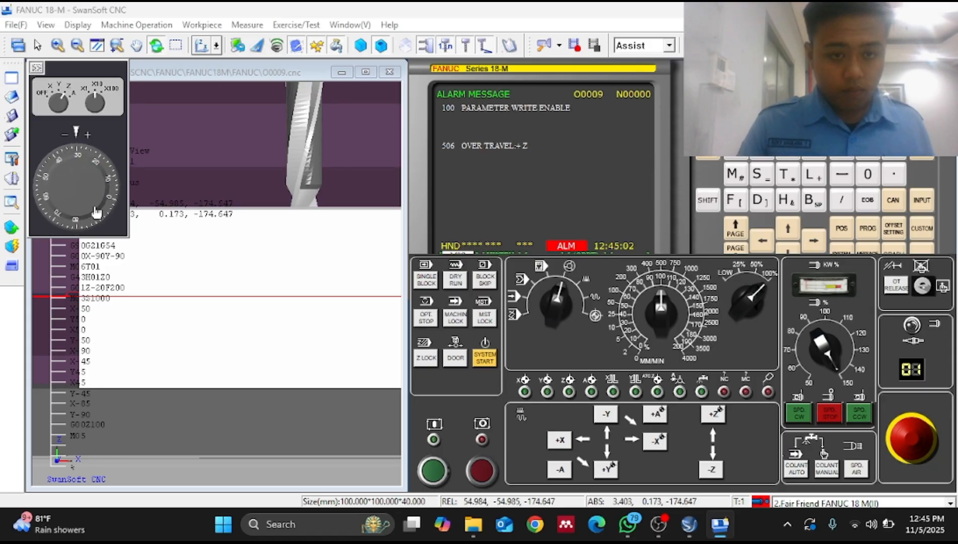
click(359, 270)
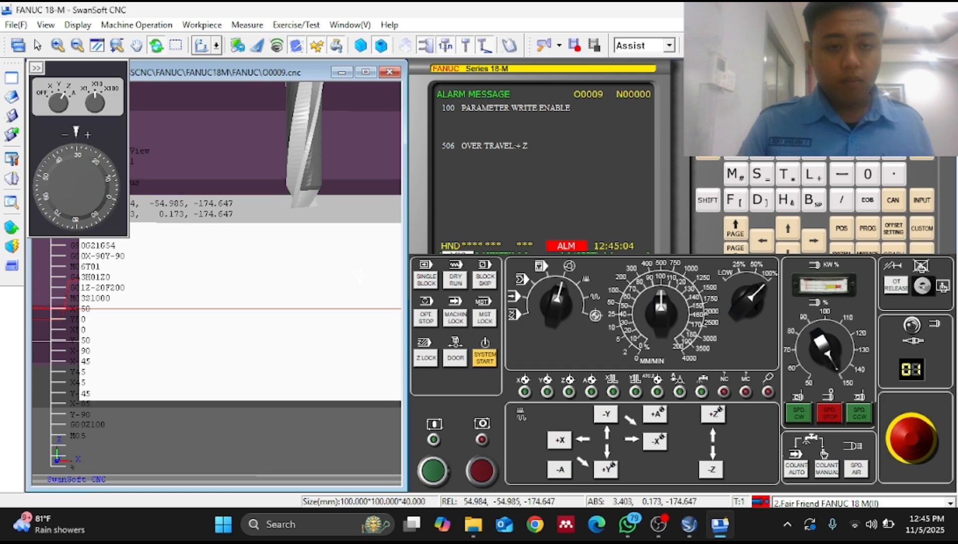
mouse_move(359, 275)
mouse_down()
mouse_move(375, 274)
mouse_move(277, 272)
mouse_move(316, 265)
mouse_move(356, 276)
mouse_up()
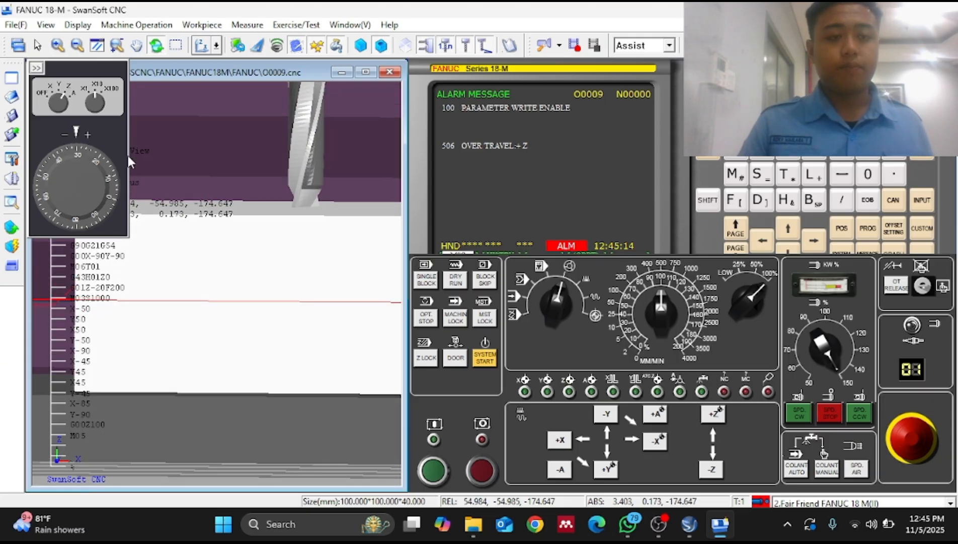
click(37, 68)
scroll(330, 264, down, 5)
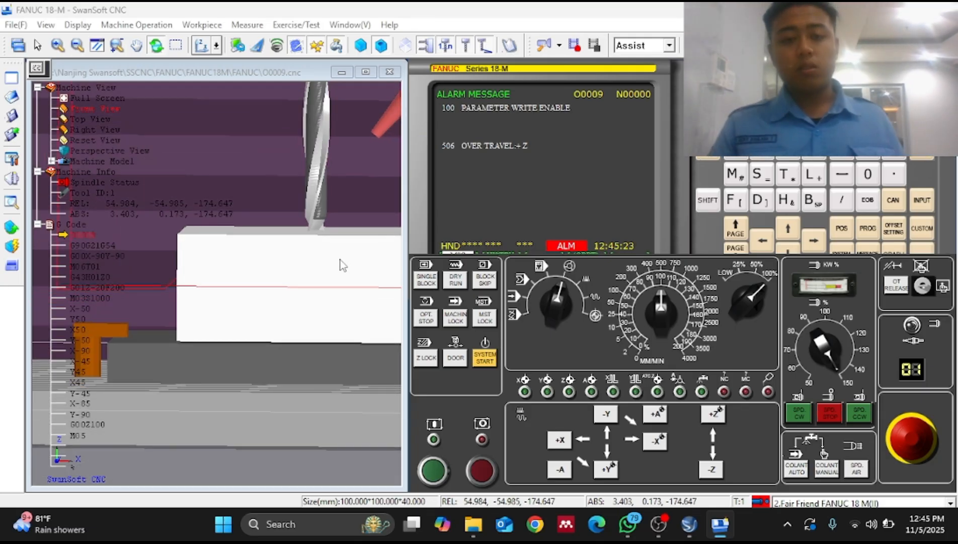
scroll(336, 263, down, 2)
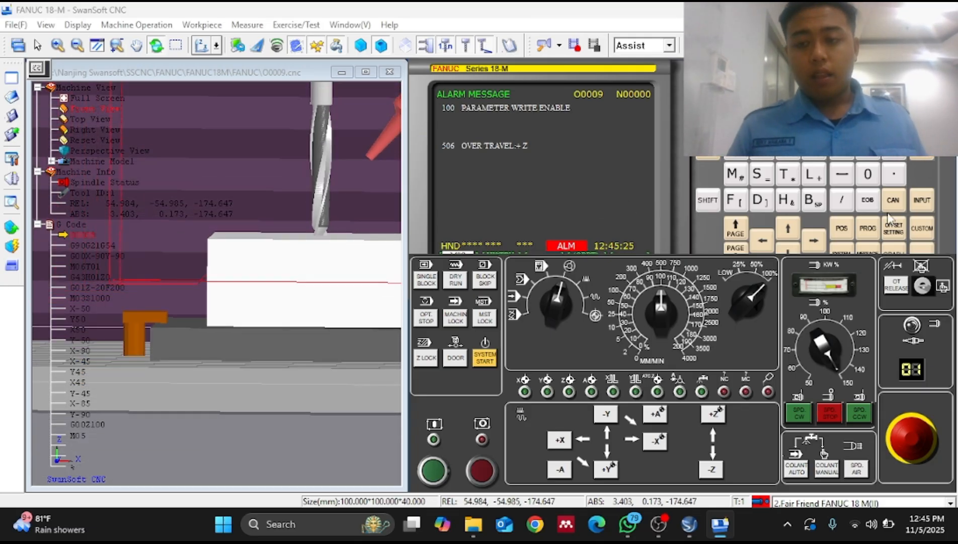
- Set the G54 work offset's X zero at the current position by measuring X0
click(894, 228)
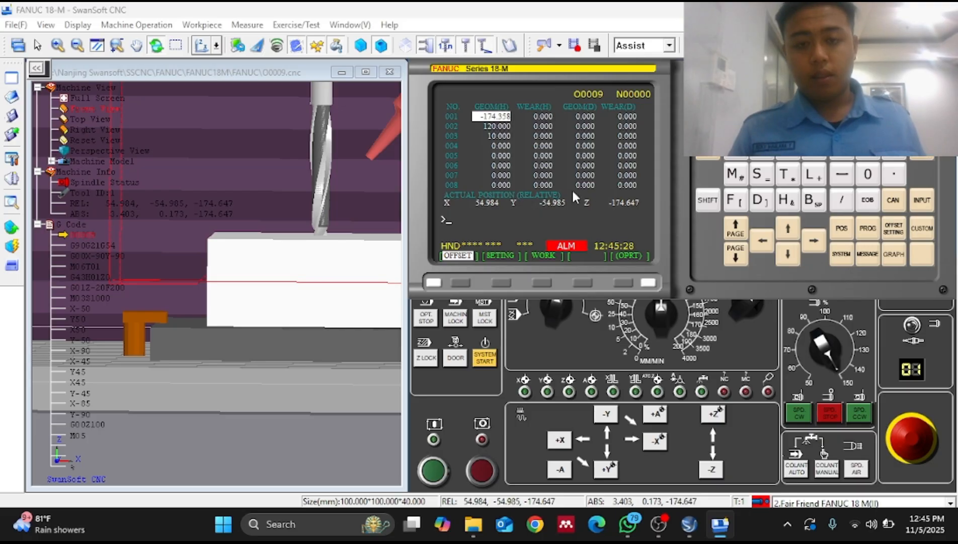
click(542, 283)
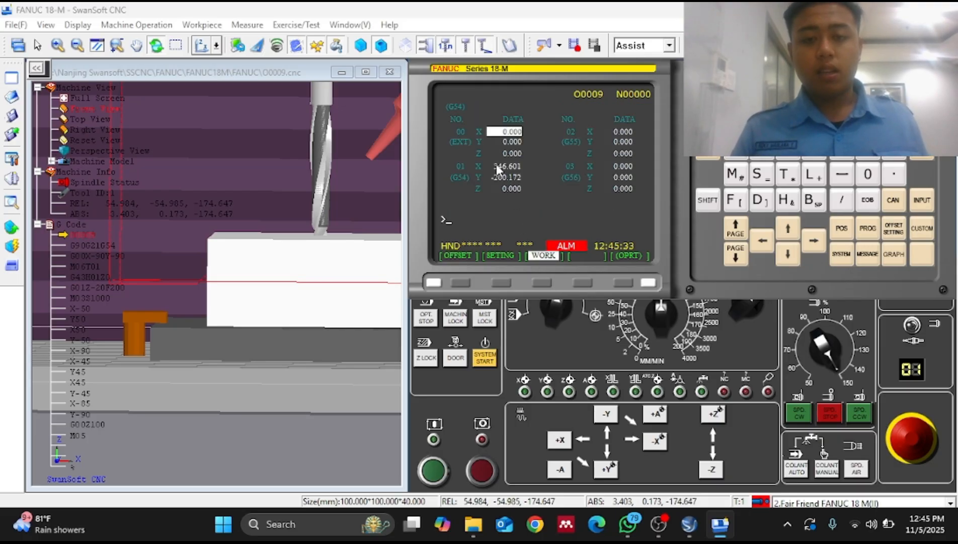
key(Down)
key(Down)
key(Down)
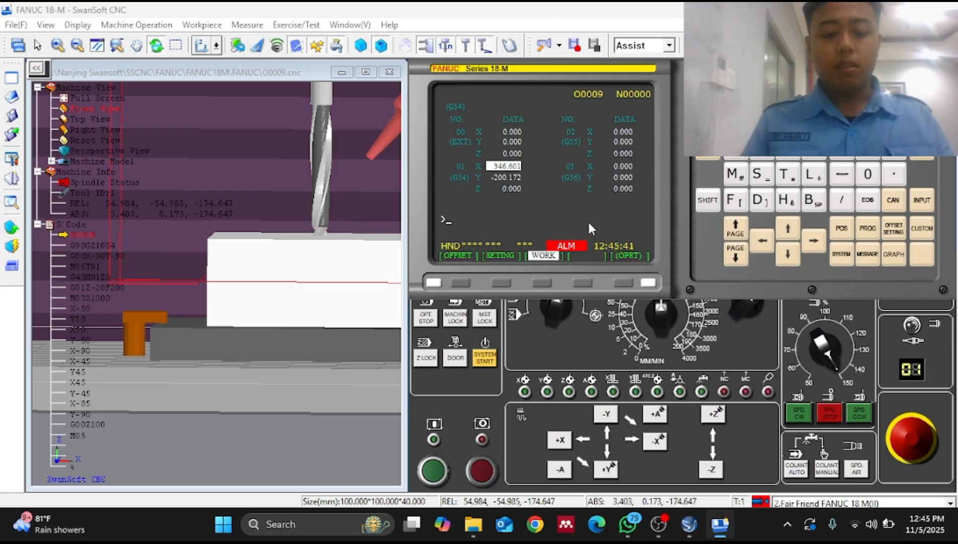
text(X0.)
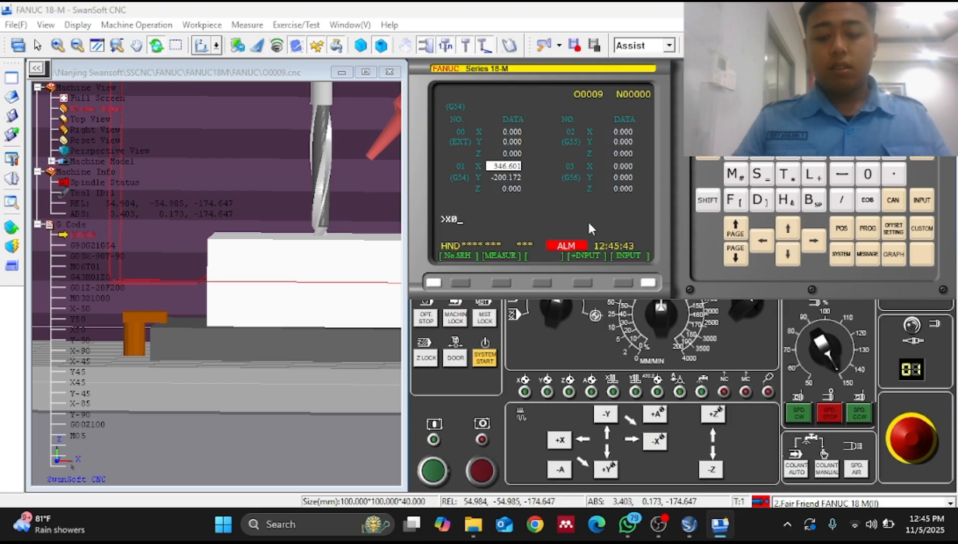
click(497, 279)
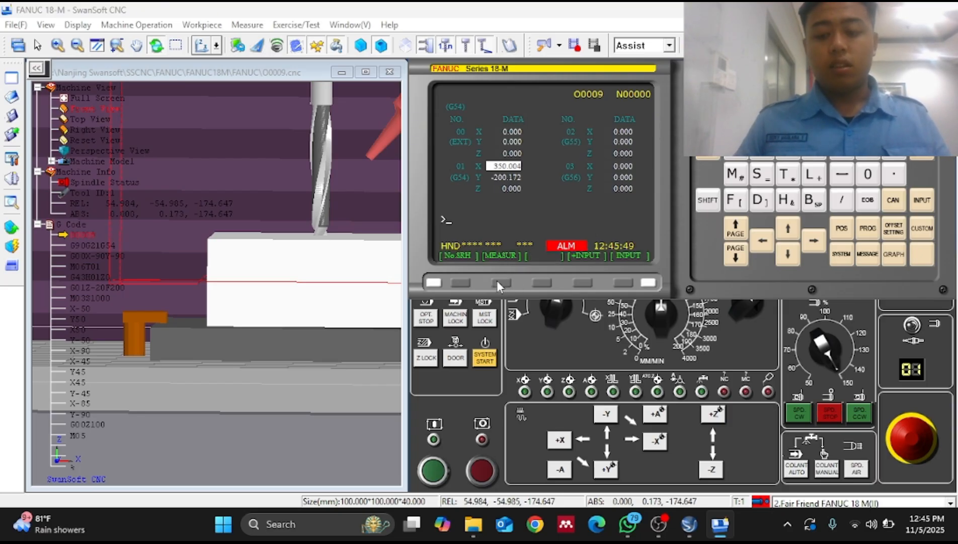
- Set the G54 work offset's Y zero at the current position by measuring Y0
key(Down)
text(Y)
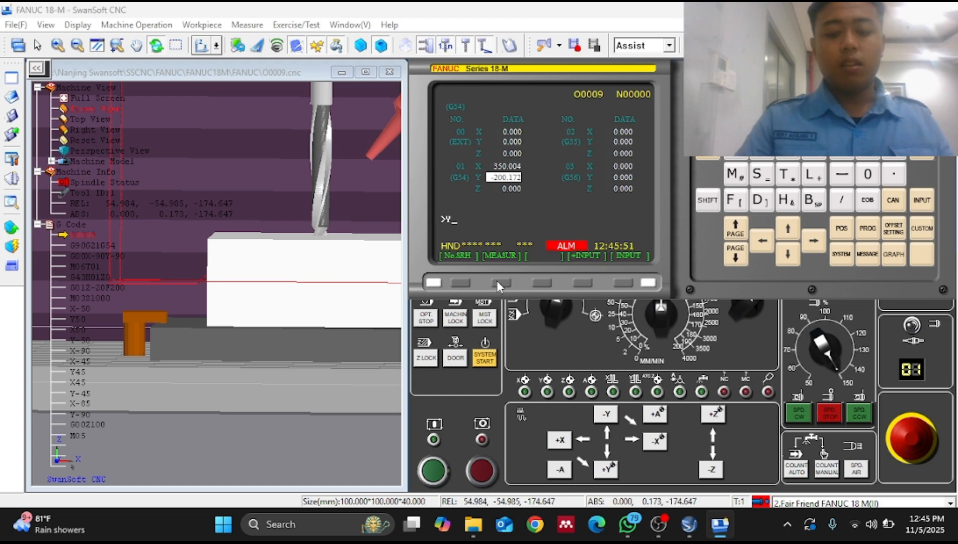
text(0.)
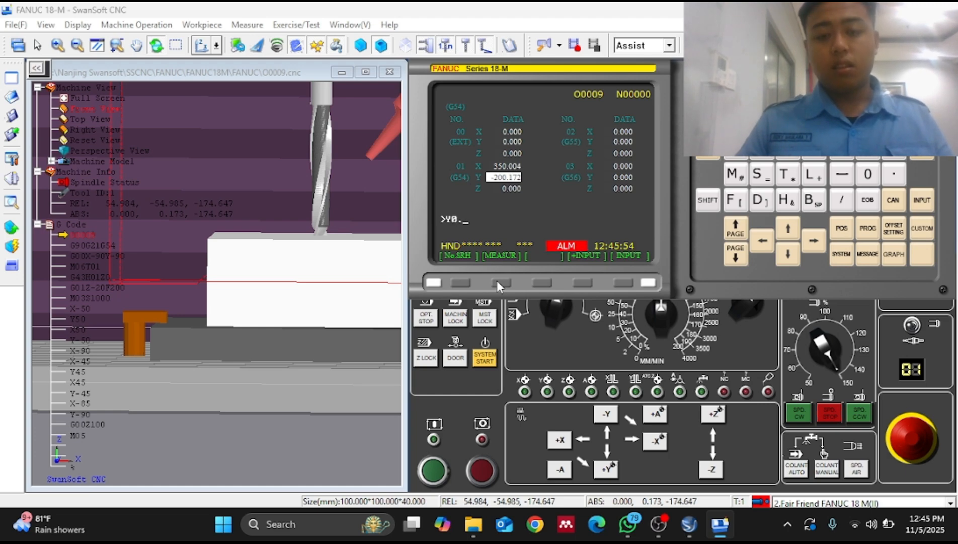
click(497, 280)
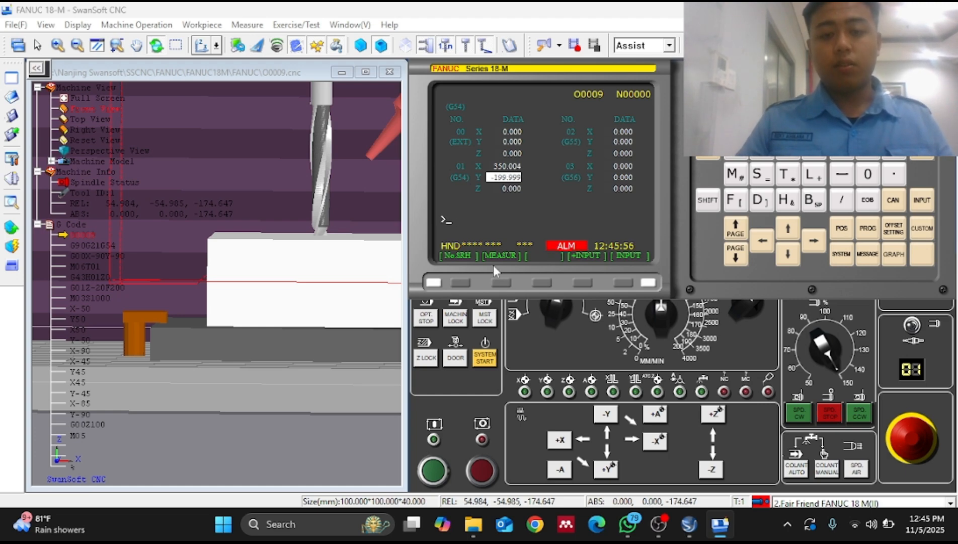
- Store the current Z position, -174.647, as the GEOM(H) length offset of tool 001
click(434, 283)
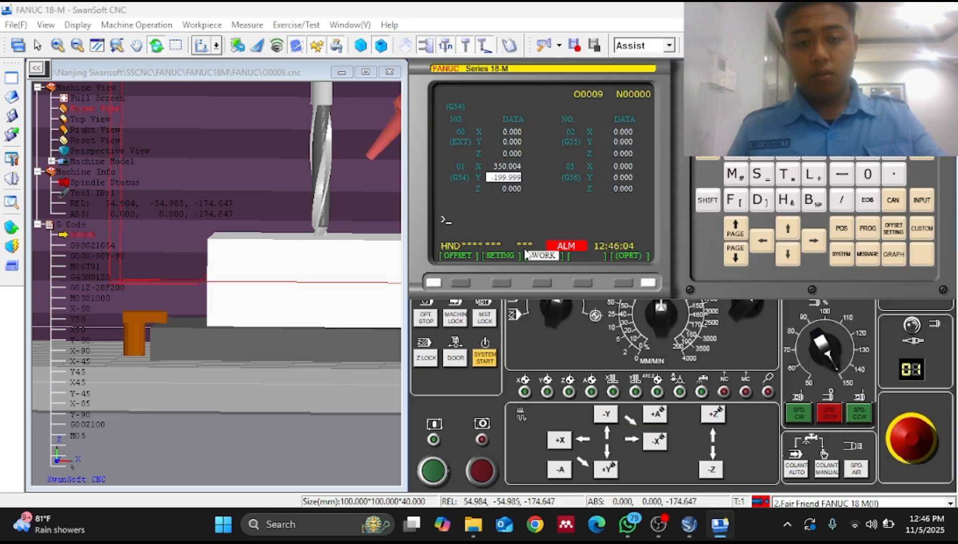
click(462, 283)
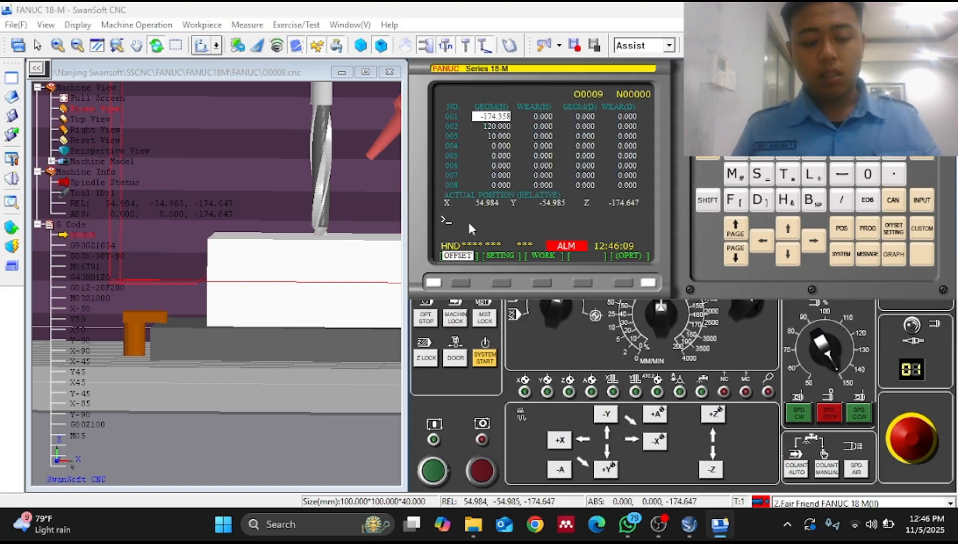
text(Z)
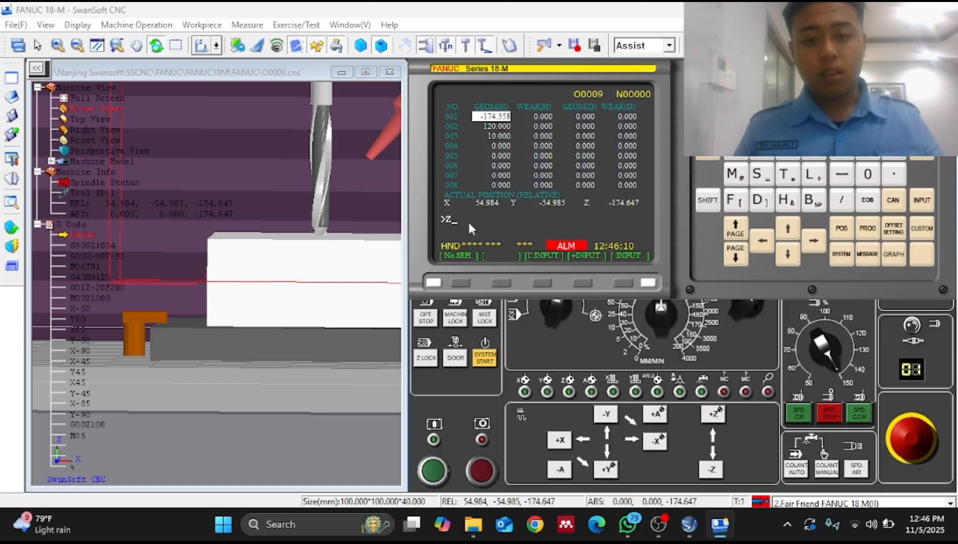
click(548, 280)
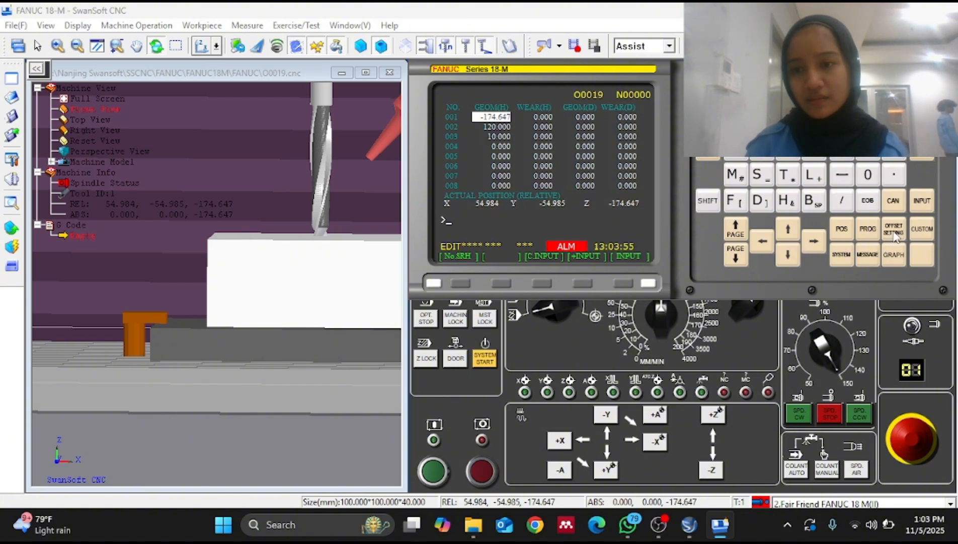
- Check the program directory, create the new program O0020 and insert an end of block after its program number
click(873, 233)
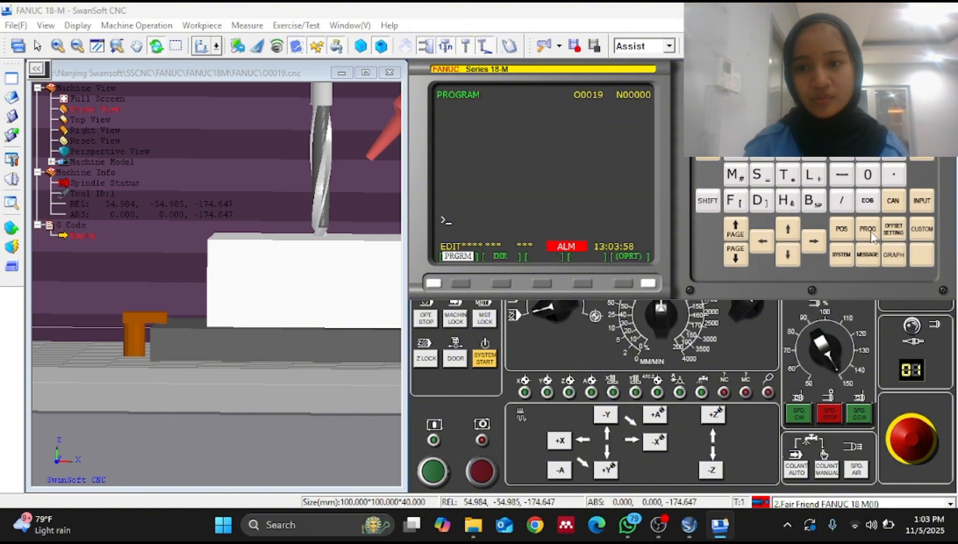
click(507, 281)
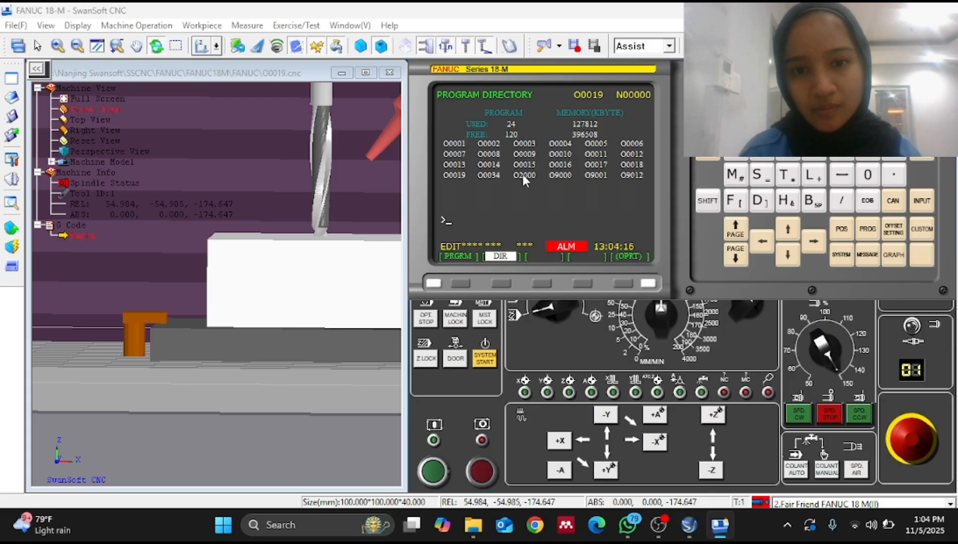
text(O002)
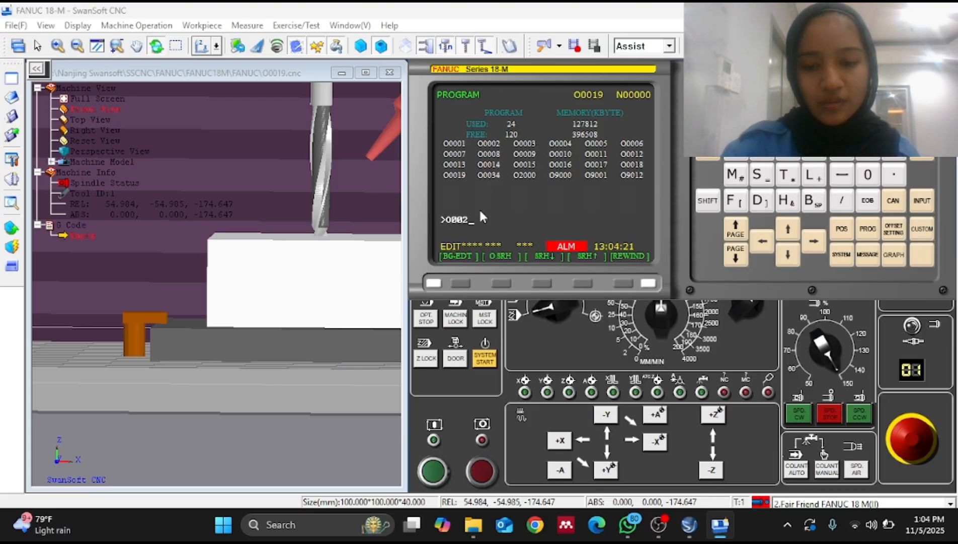
text(0)
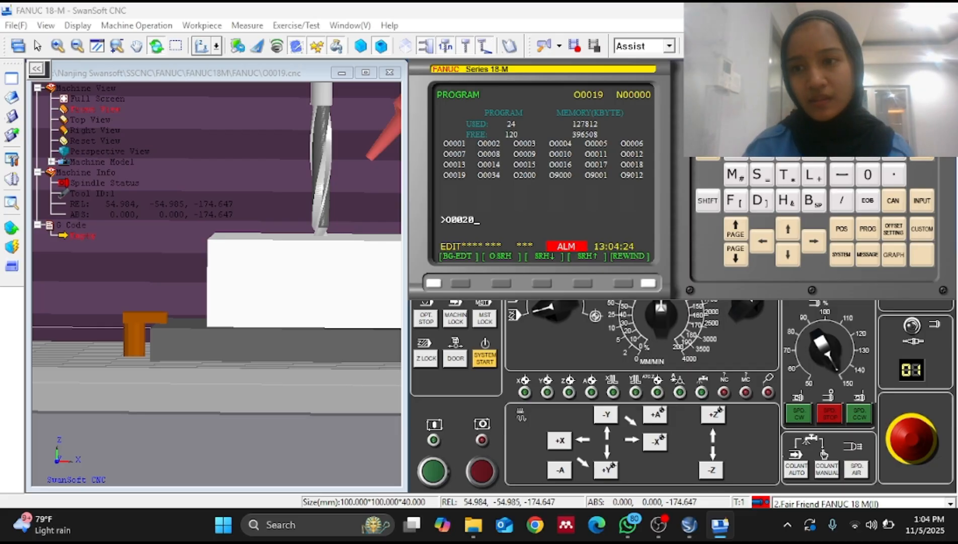
click(922, 123)
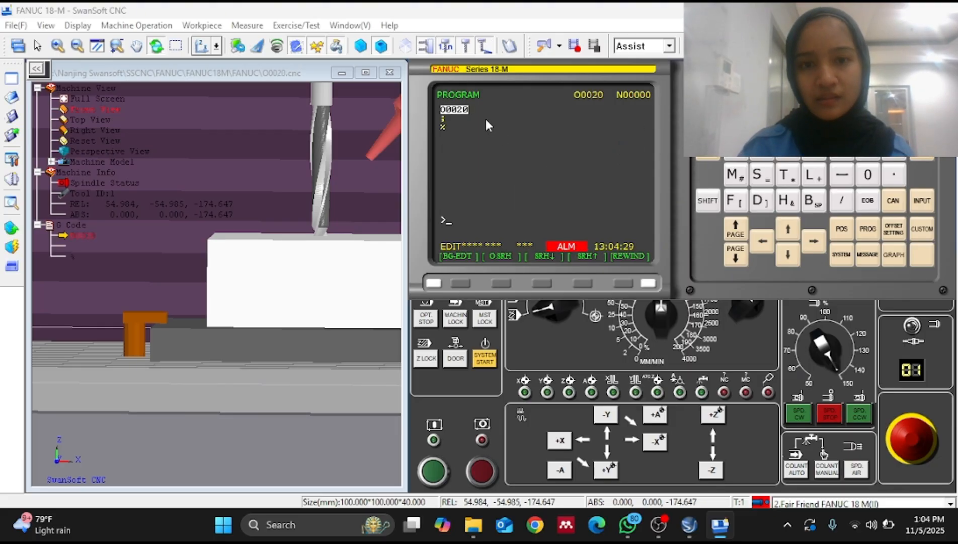
text(;)
key(Insert)
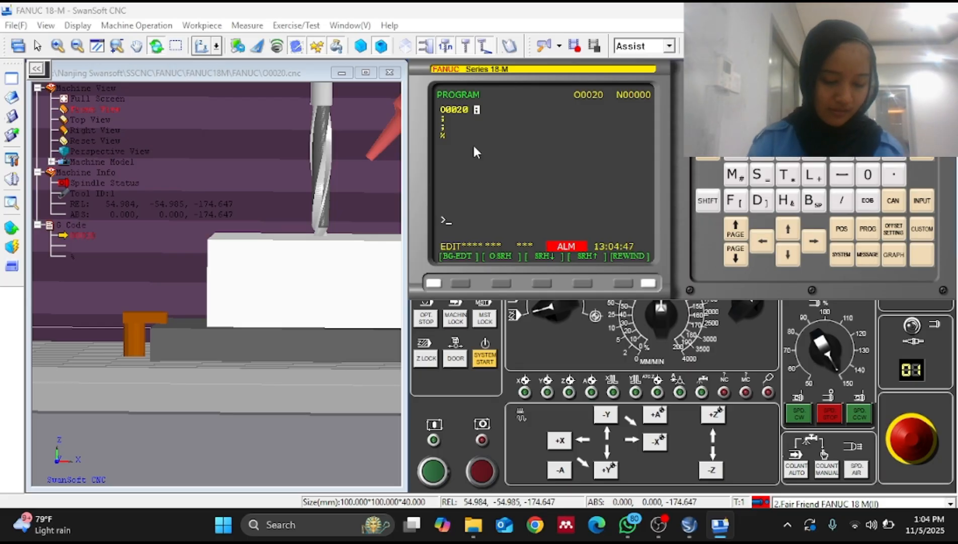
- Insert the block G90 G21 G54 with an end of block into program O0020
text(G9)
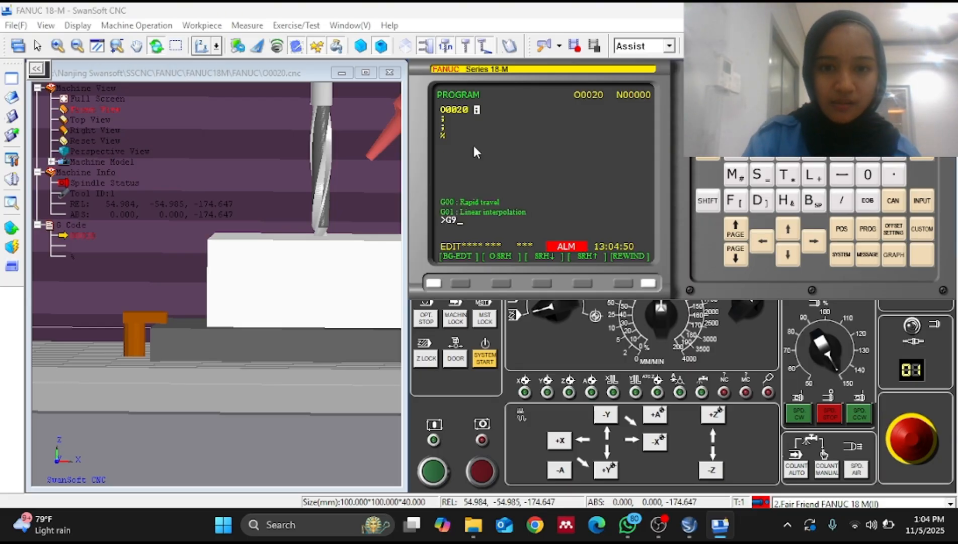
text(0)
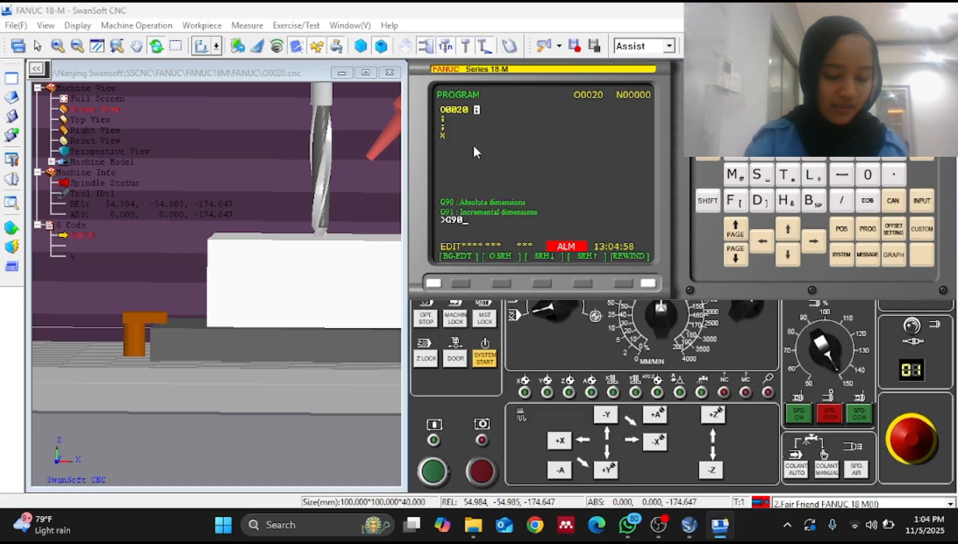
text(G21)
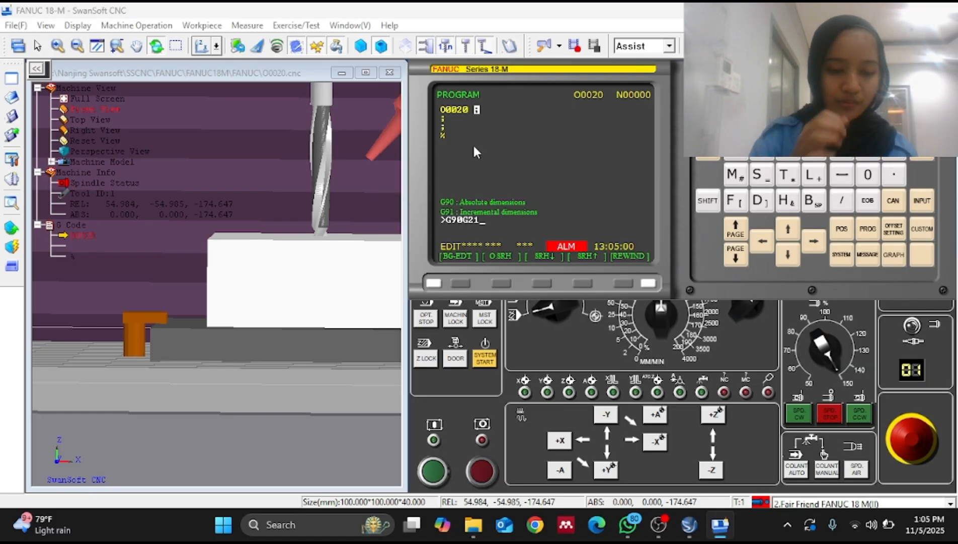
text(G54)
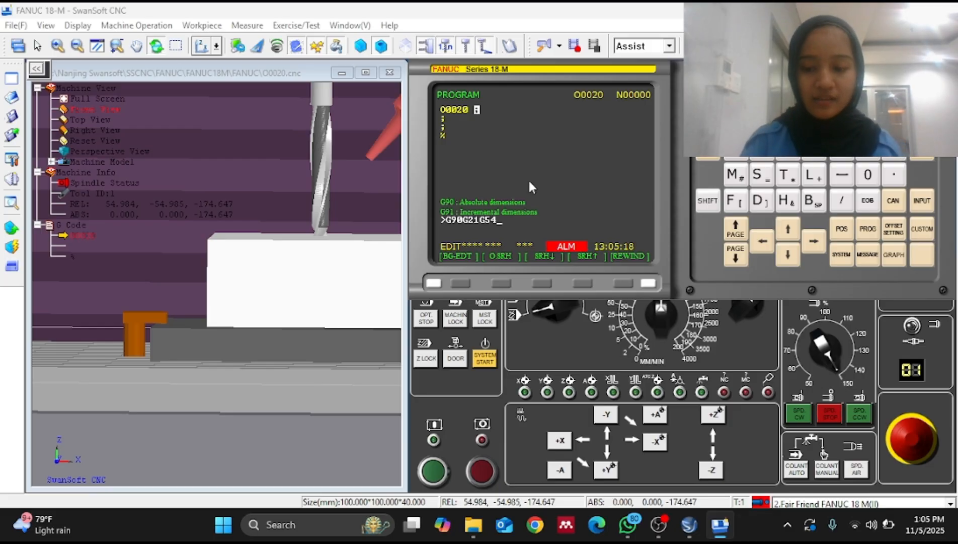
text(;)
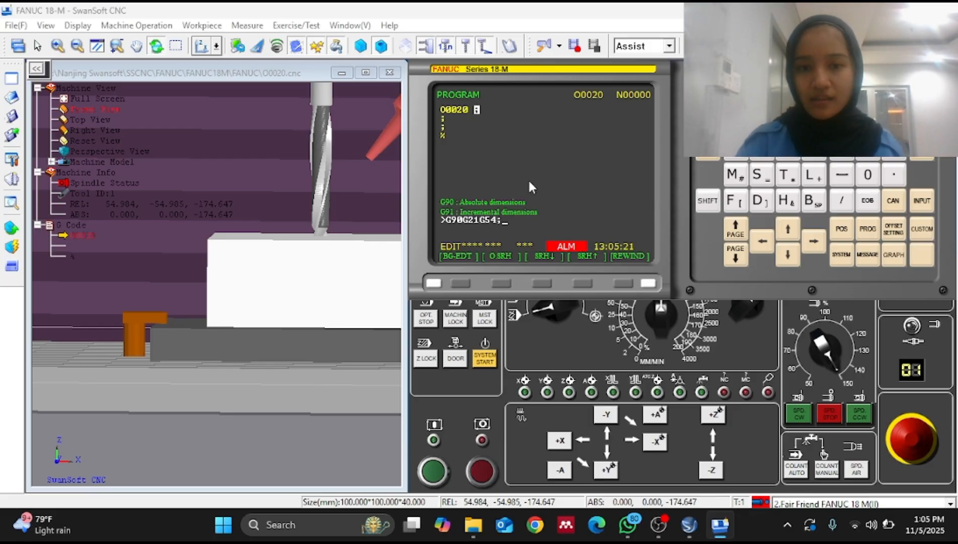
key(Insert)
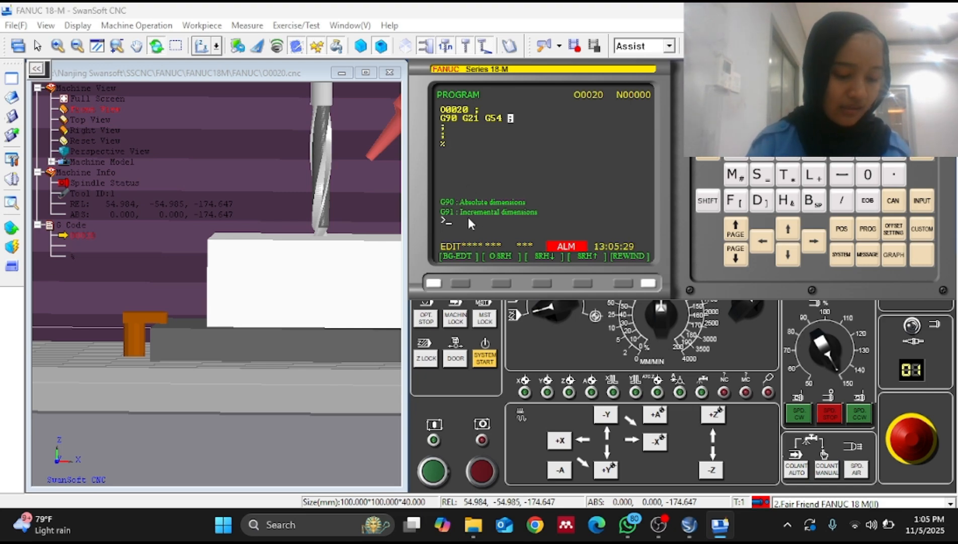
- Insert the rapid positioning block G00 X-90 Y-90 with an end of block after the G90 G21 G54 block
text(G)
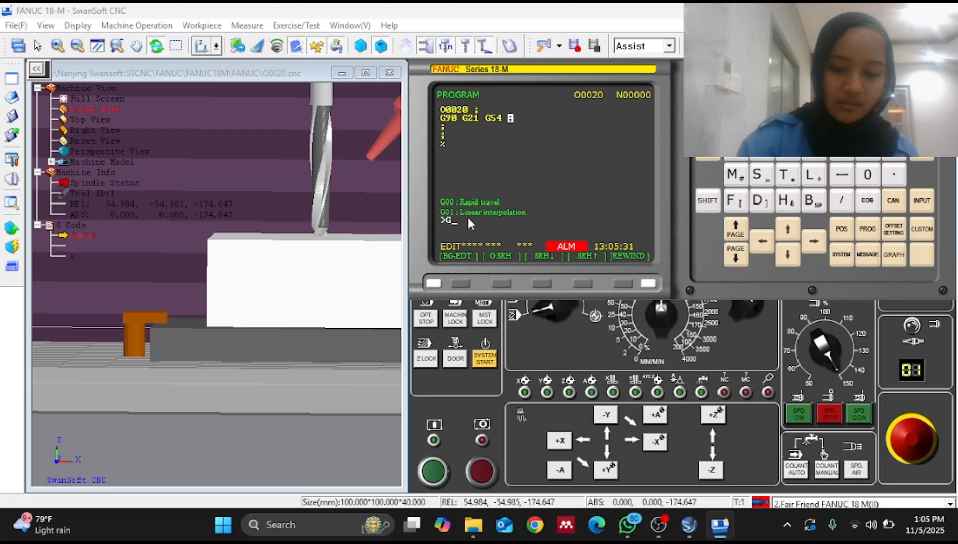
text(00X)
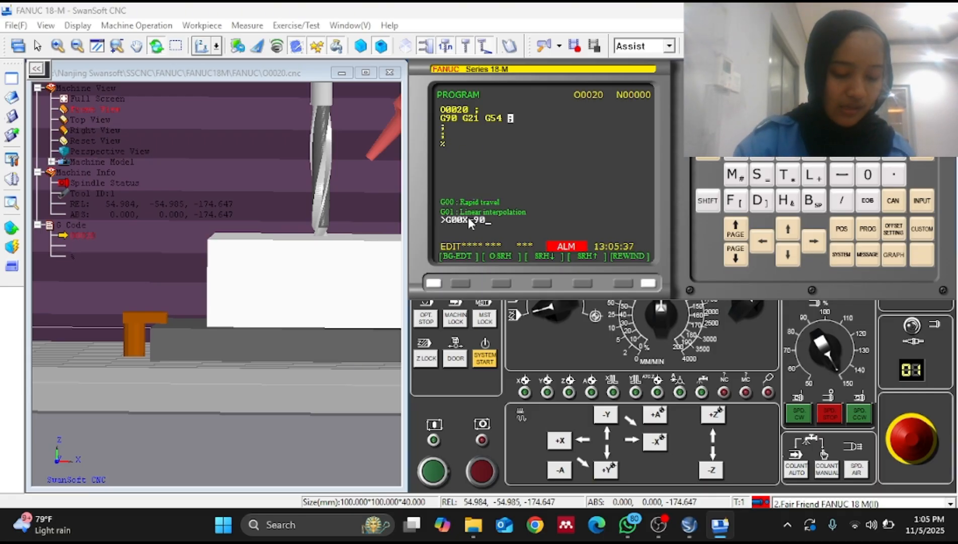
text(-90Y-90;)
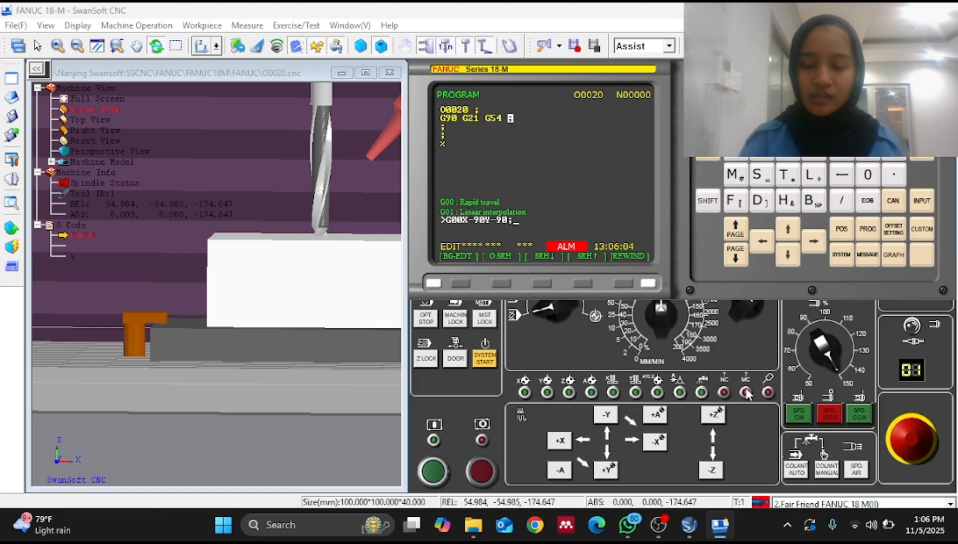
key(Insert)
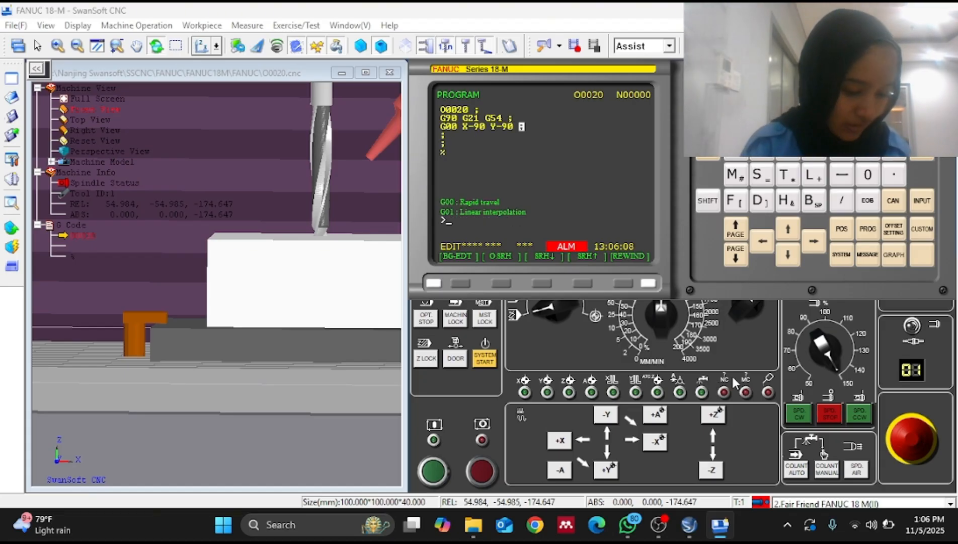
- Insert the tool change block M06 T01 with an end of block after the rapid positioning block
text(M)
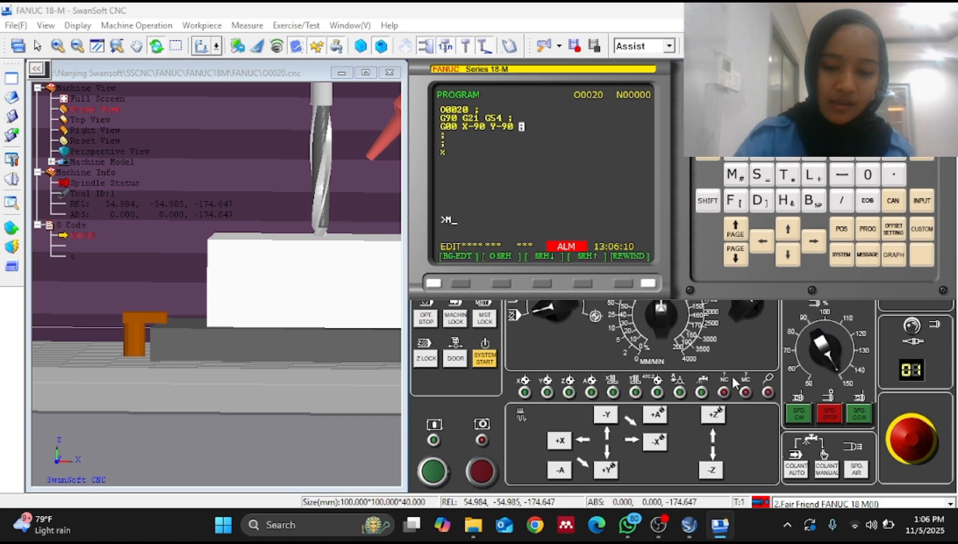
text(0)
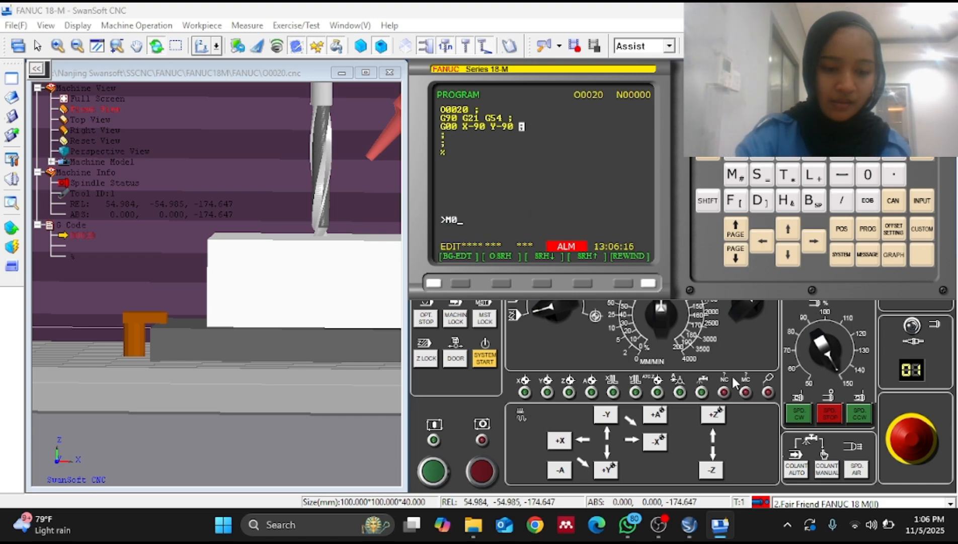
text(6)
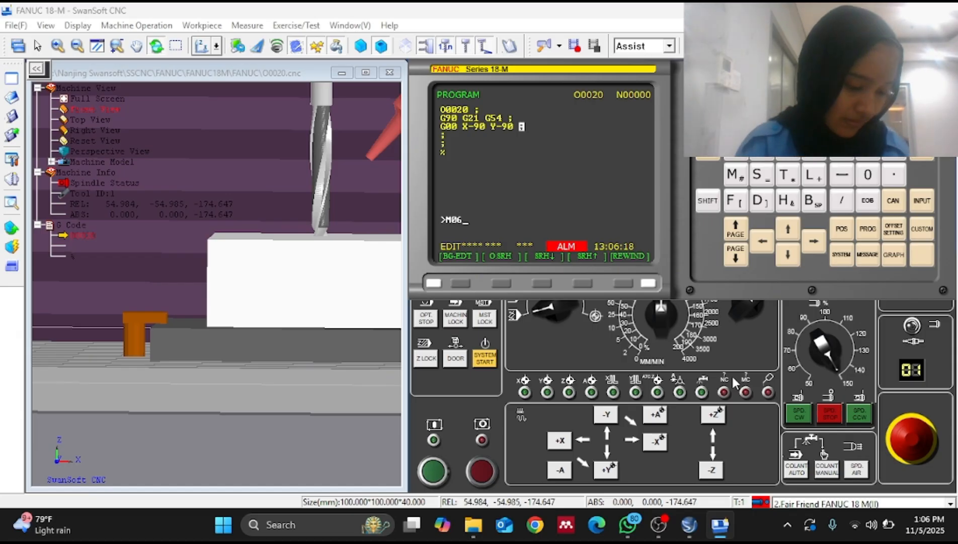
text(T01)
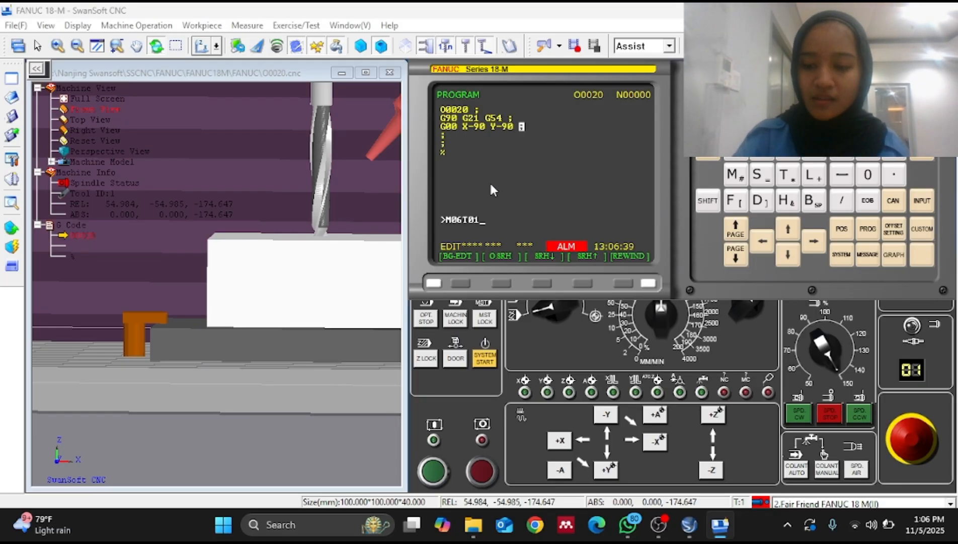
text(;)
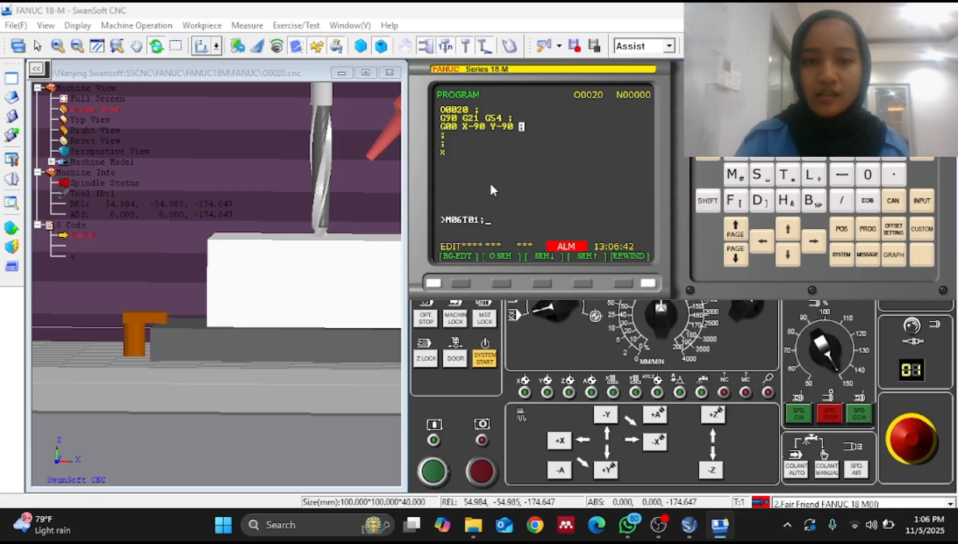
key(Insert)
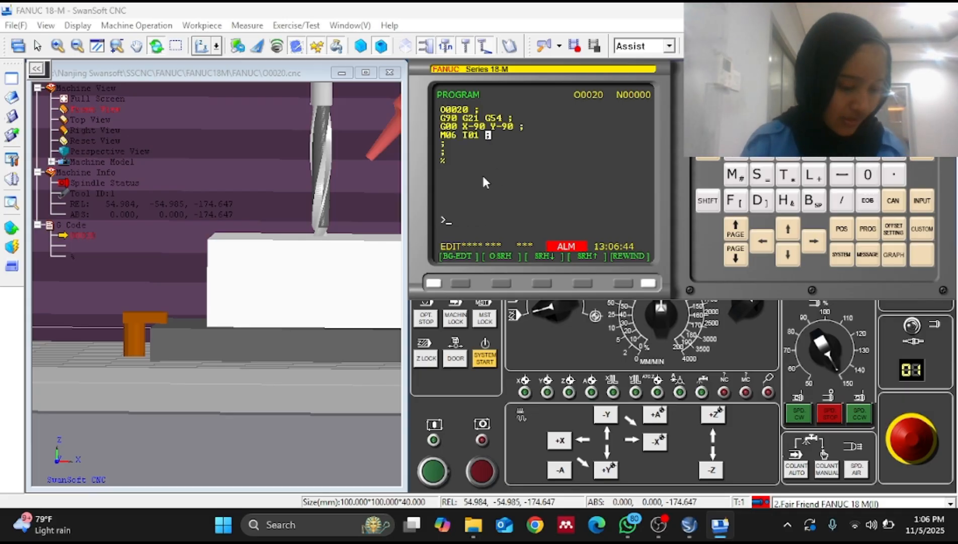
- Insert the tool length compensation block G43 H01 Z0 with an end of block after the tool change block
text(G43)
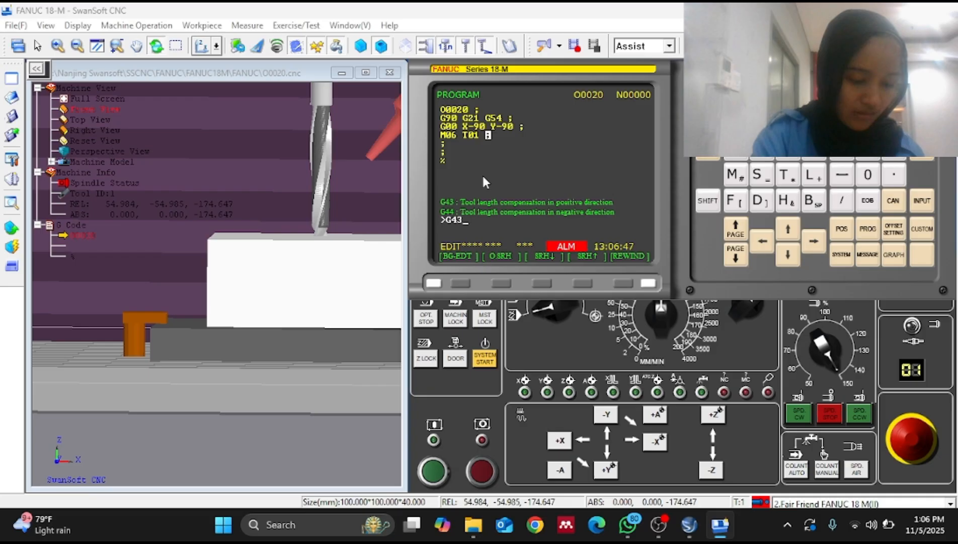
text(H)
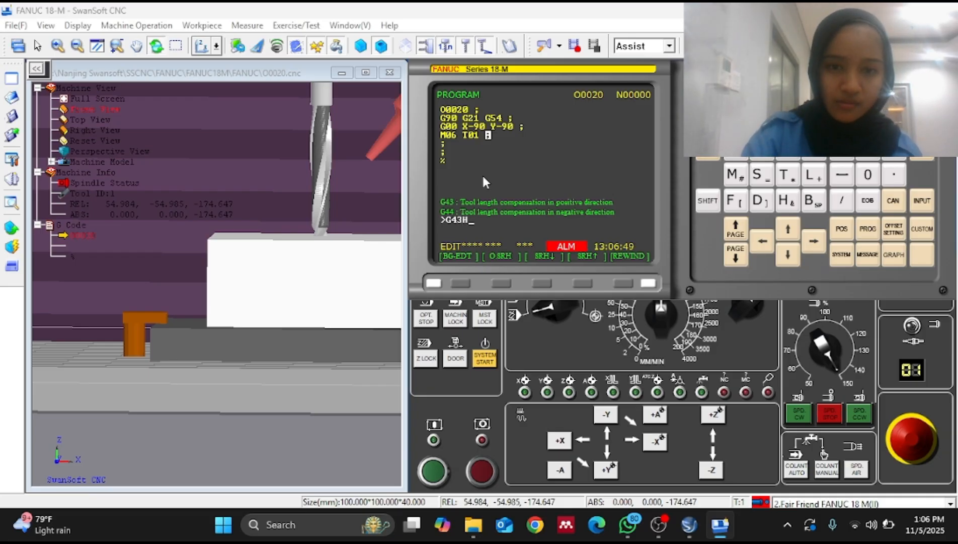
text(01)
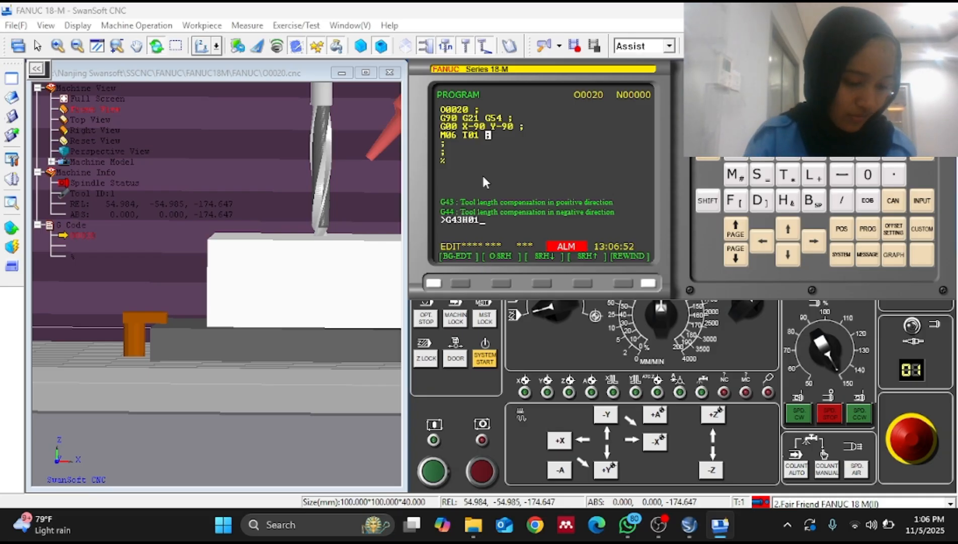
text(Z)
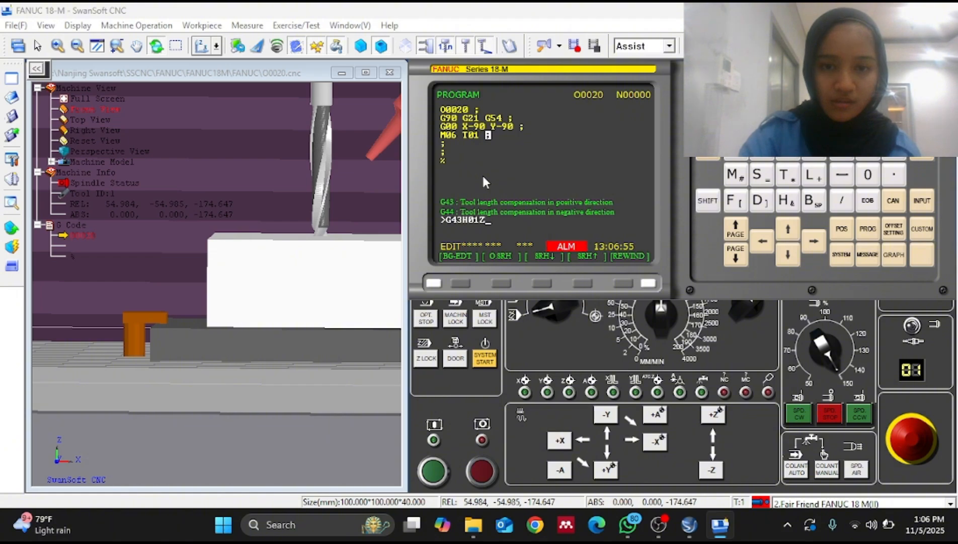
text(0;)
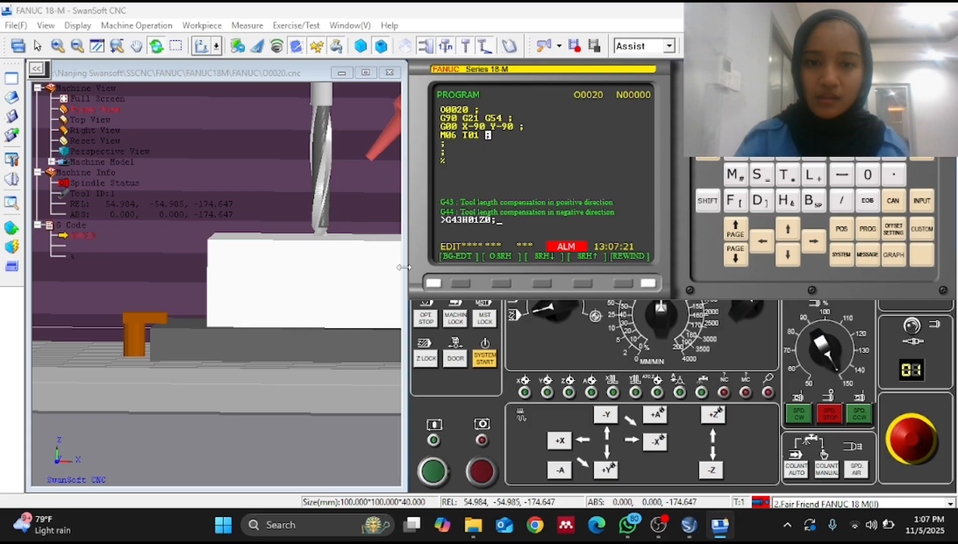
key(Insert)
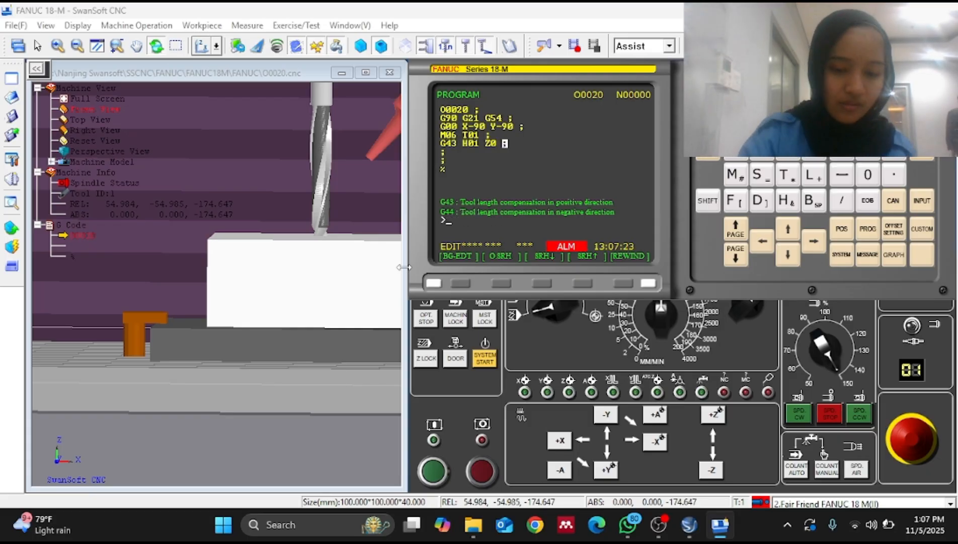
- Insert the linear plunge block G01 Z-20 F200 with an end of block after the length compensation block
text(G01Z)
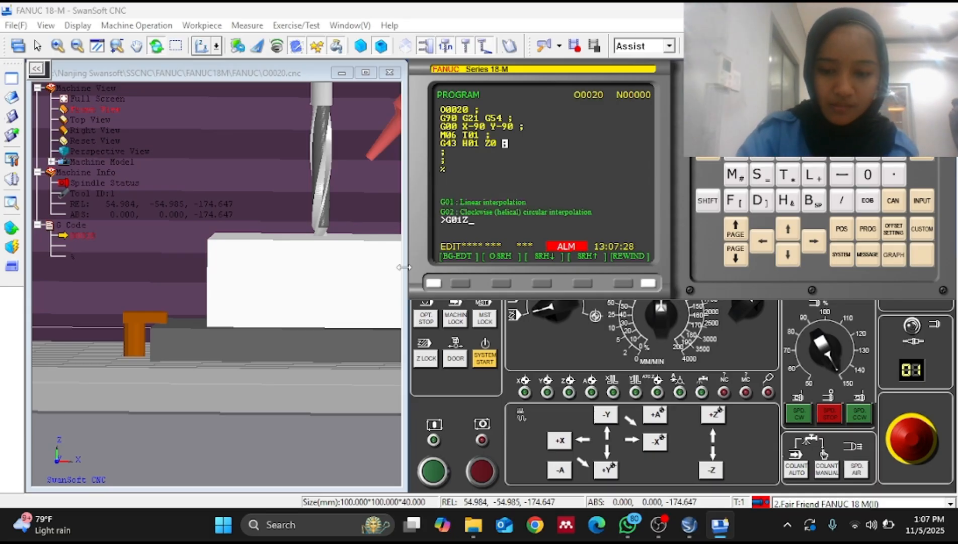
text(-20)
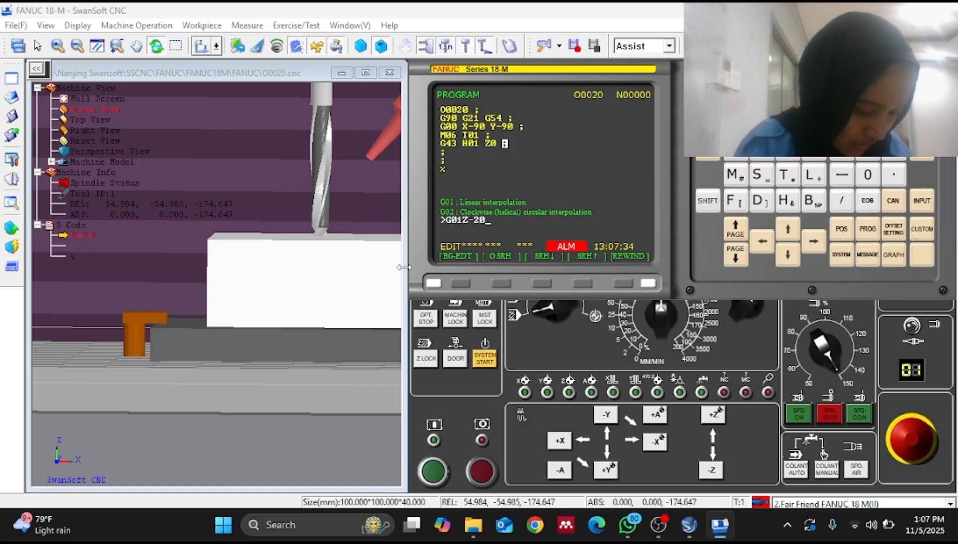
text(F2)
text(00)
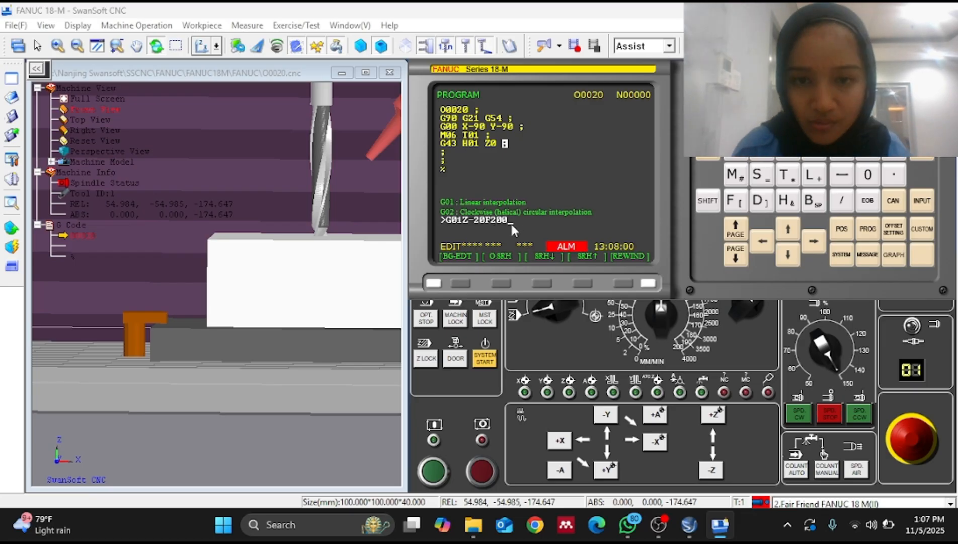
text(;)
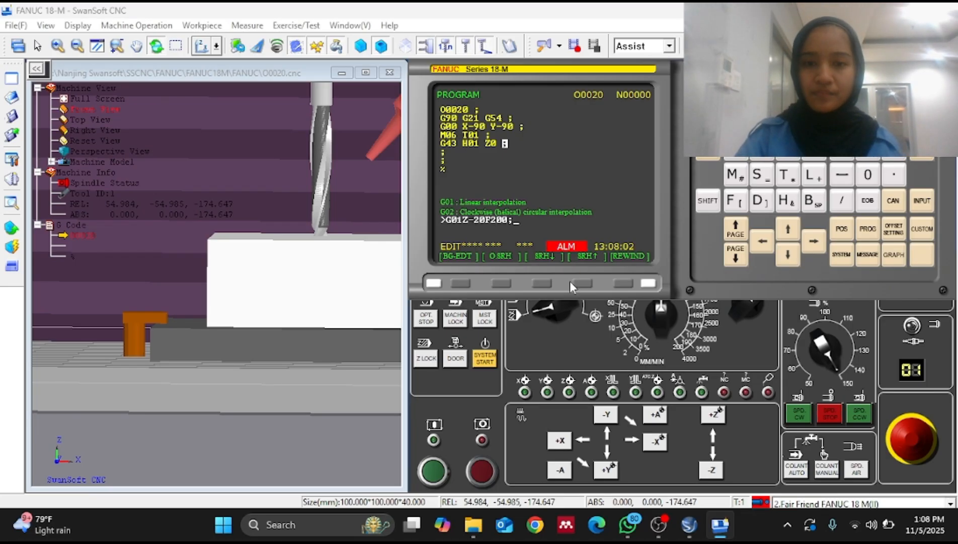
key(Insert)
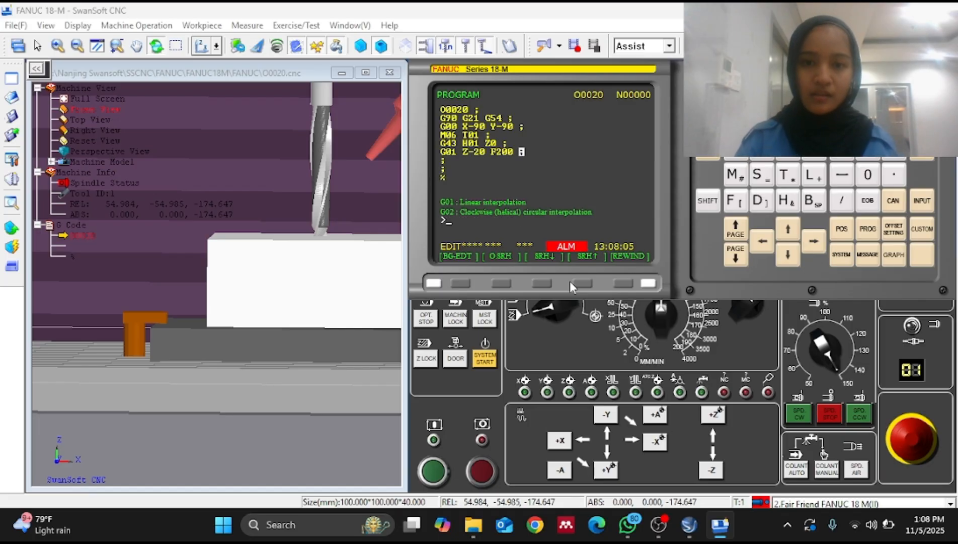
- Insert the spindle start block M03 S1000 with an end of block after the plunge block
text(M)
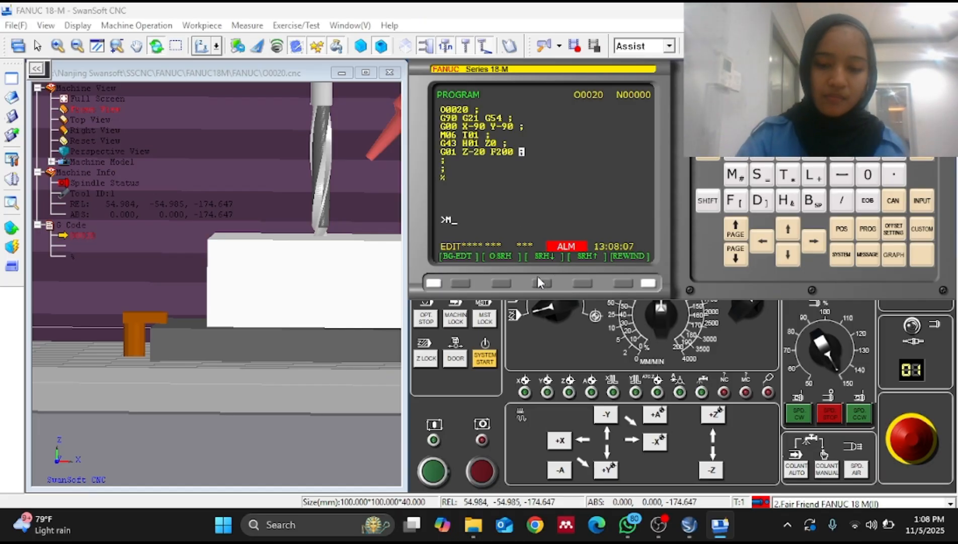
text(03)
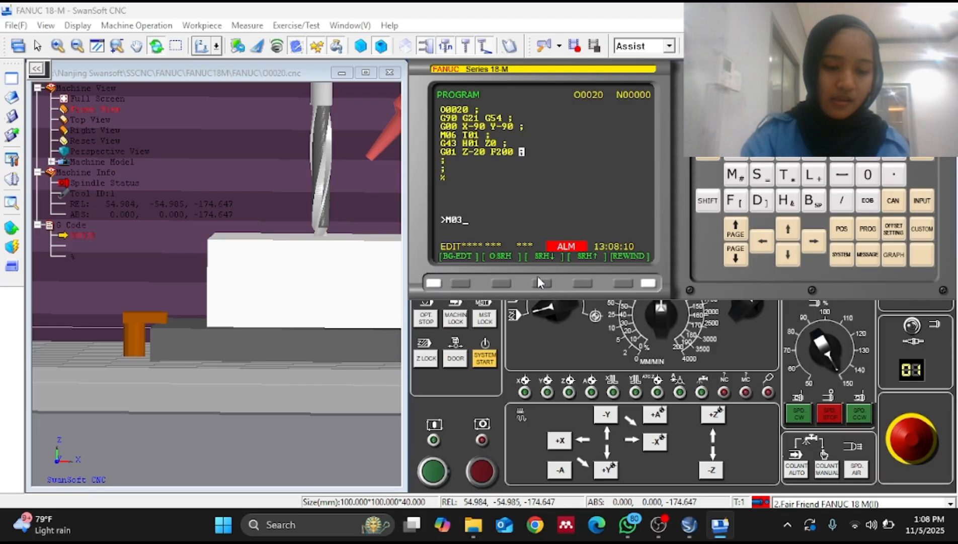
text(S1000)
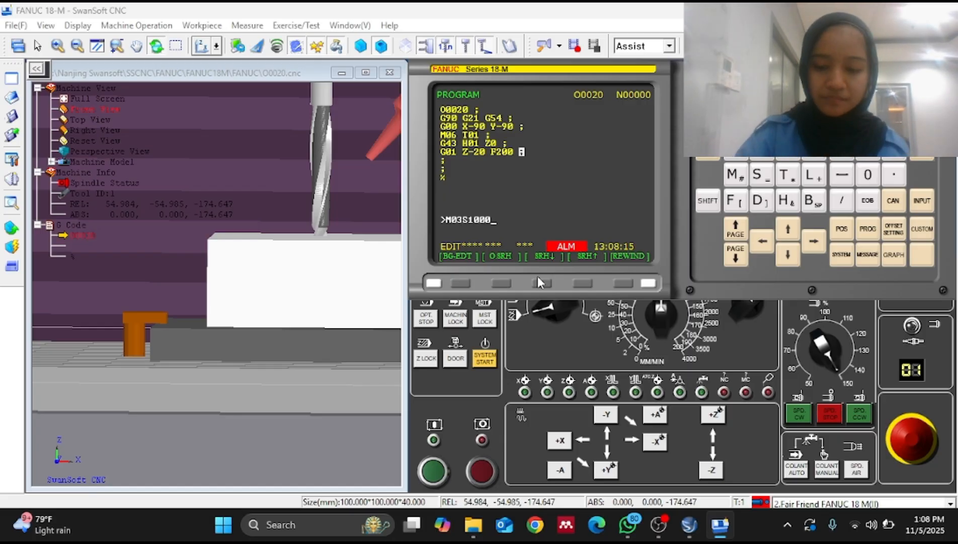
text(;)
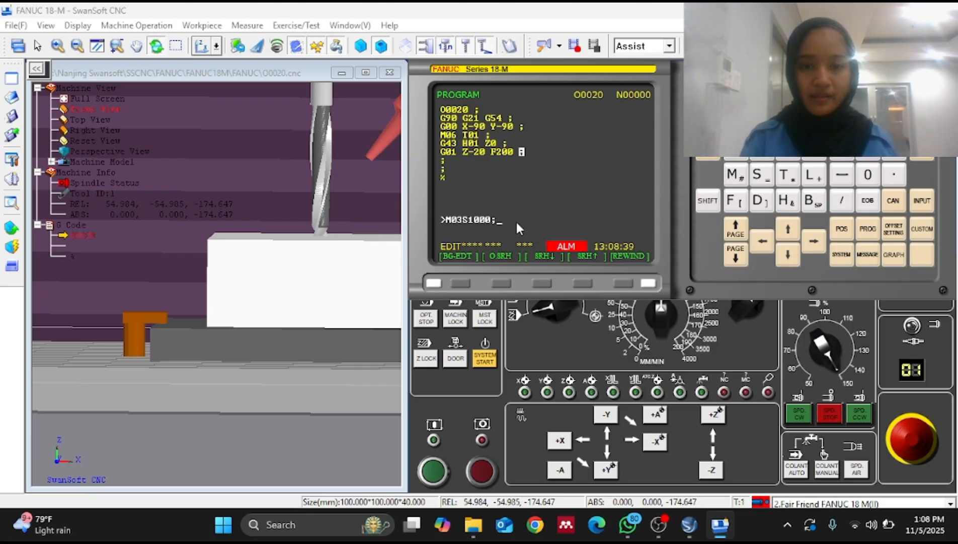
key(Insert)
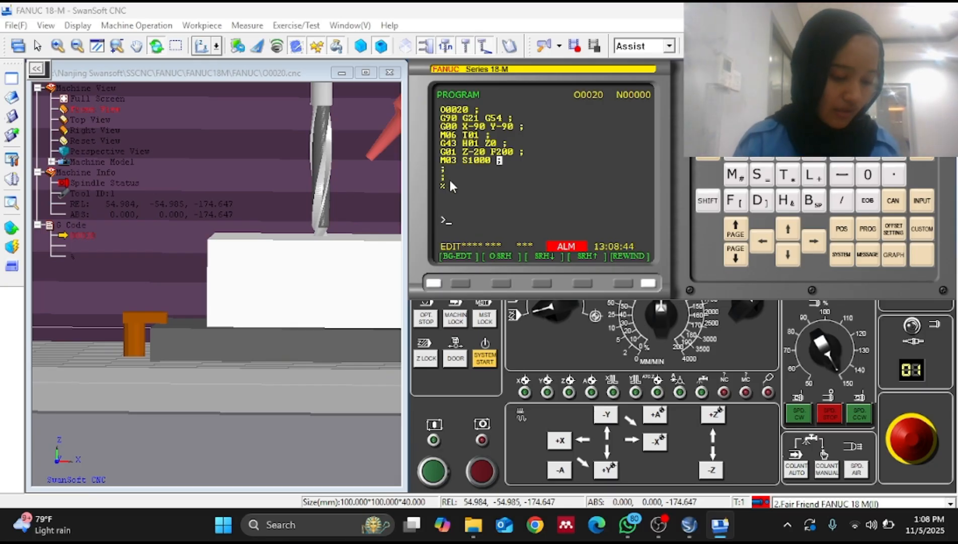
- Insert the contour moves X-50, Y50 and X50 as separate blocks after the spindle start block, each with an end of block
text(X-50)
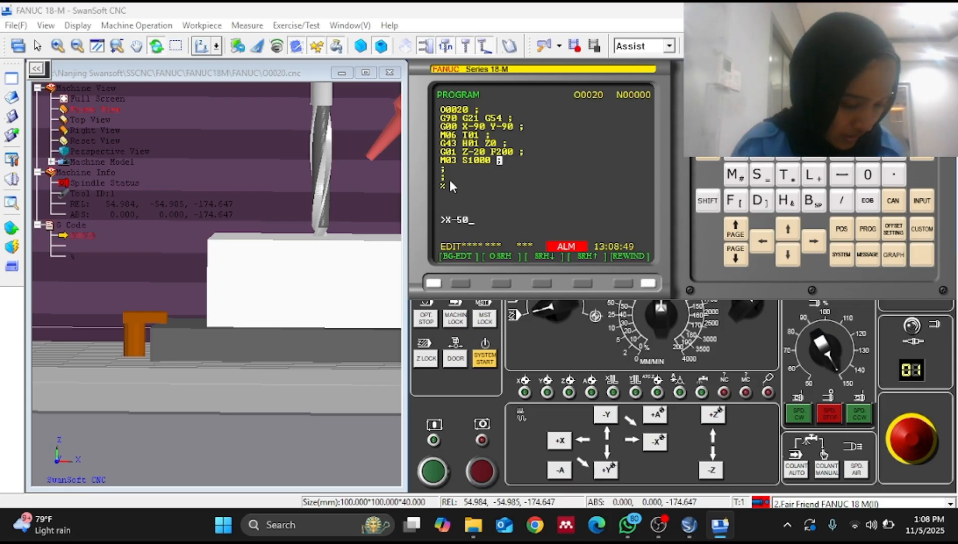
text(;)
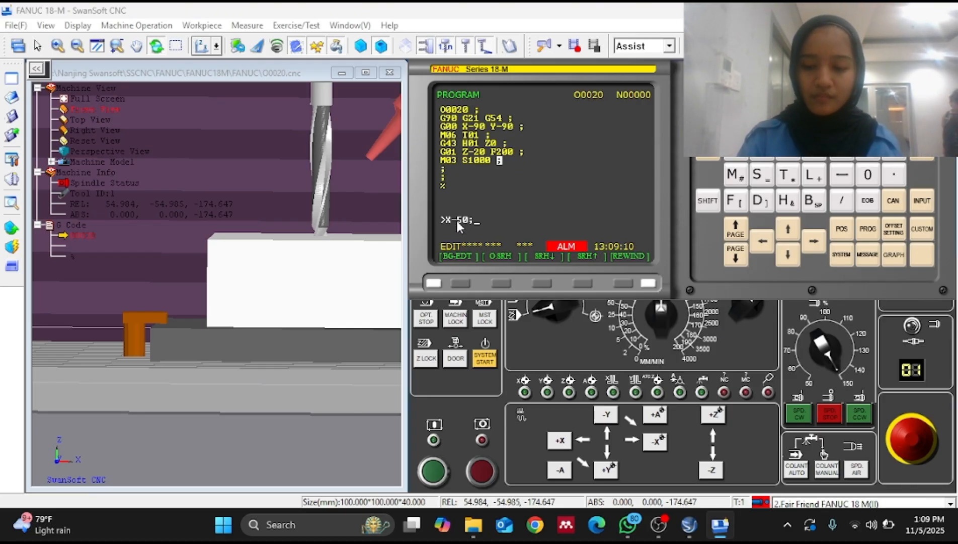
key(Insert)
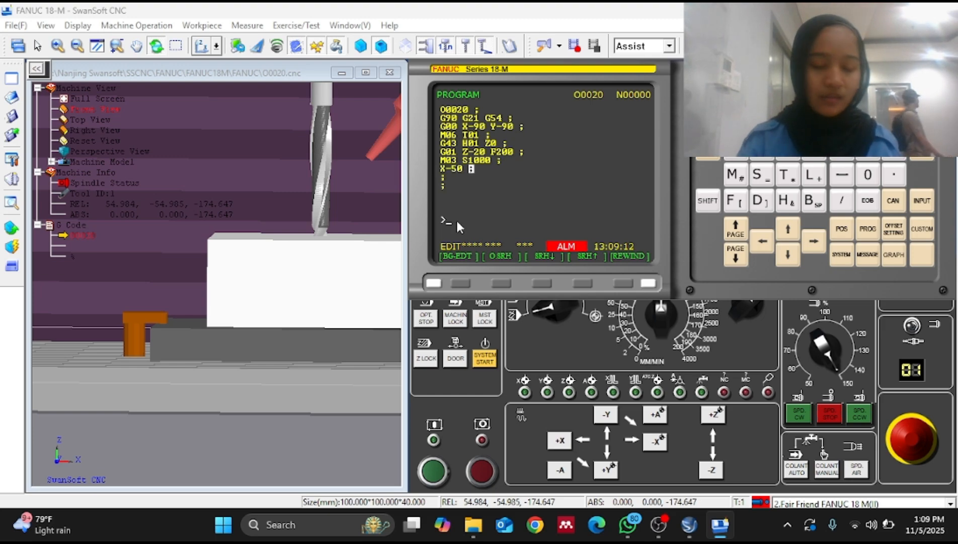
text(Y)
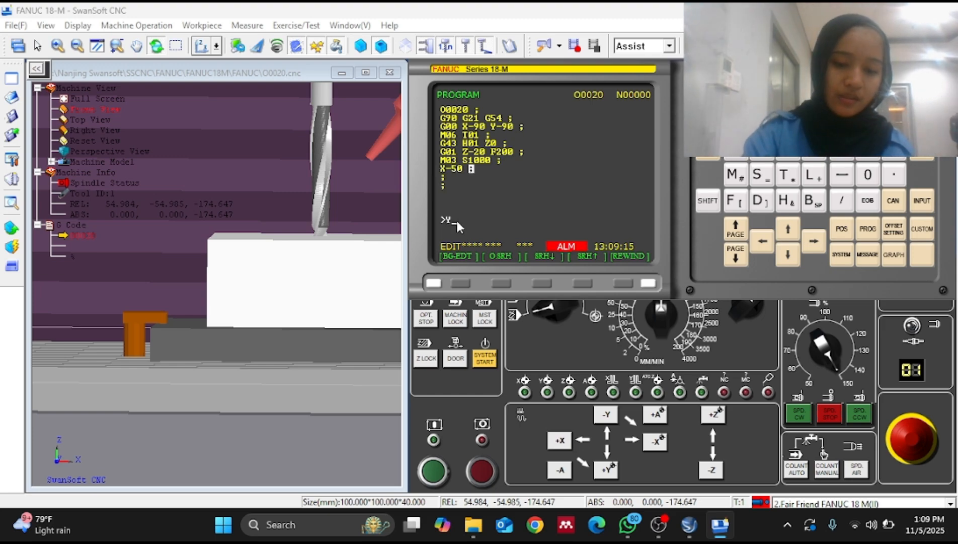
text(50;)
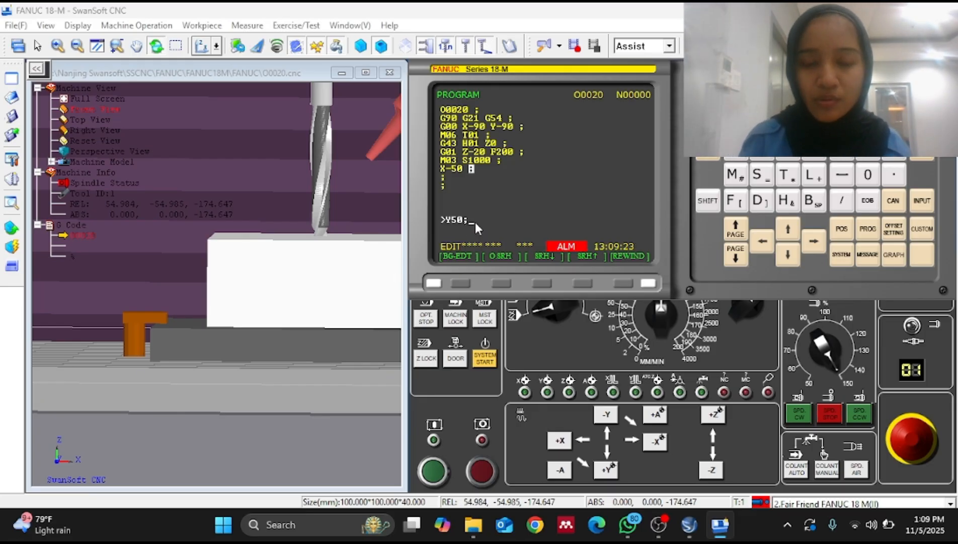
key(Insert)
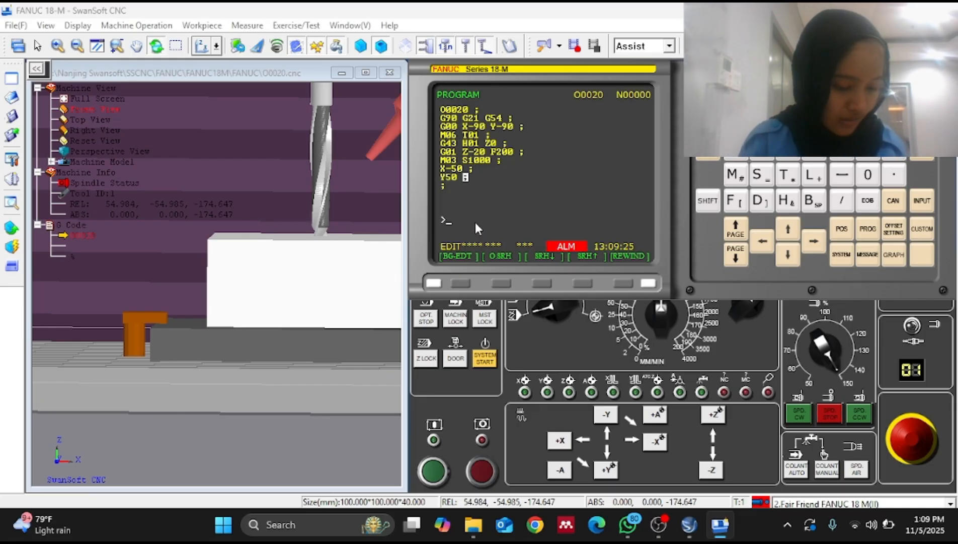
text(X5)
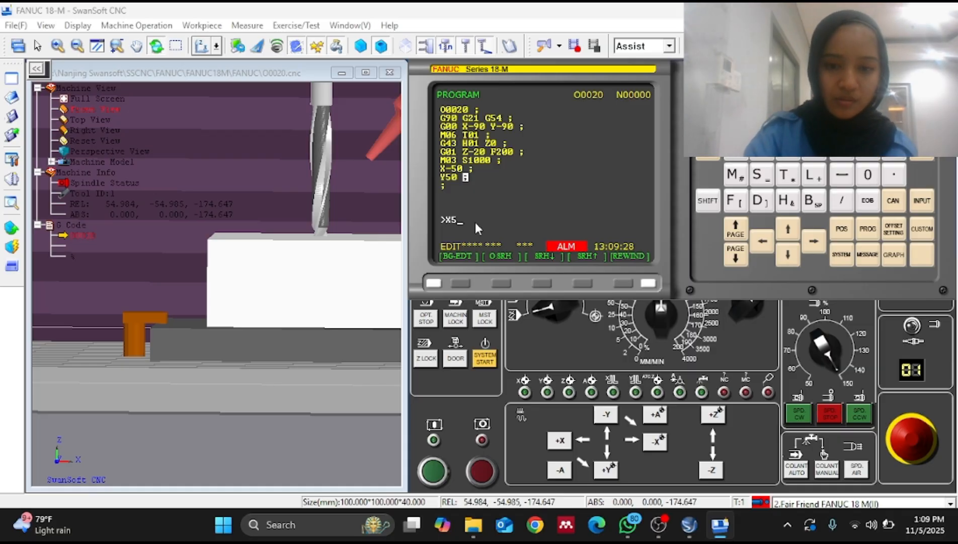
text(0;)
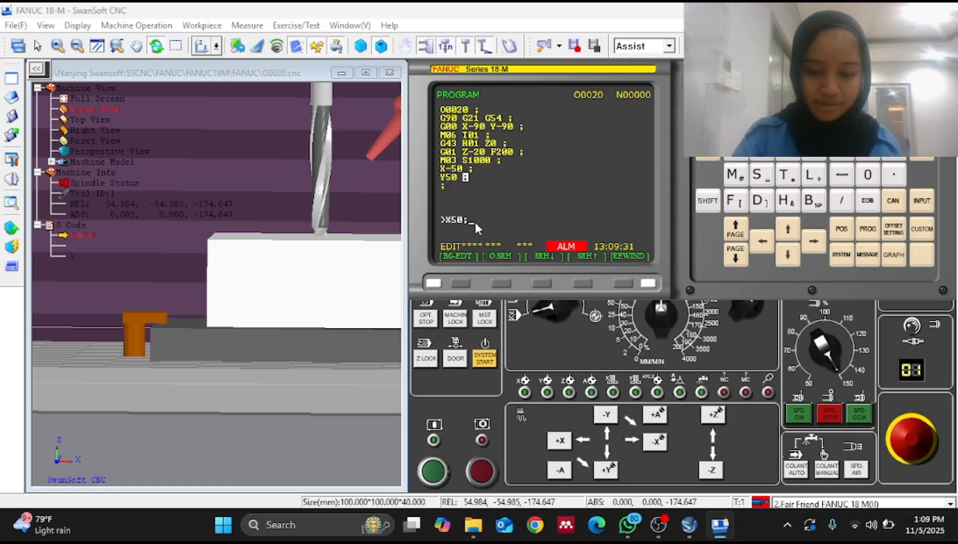
key(Insert)
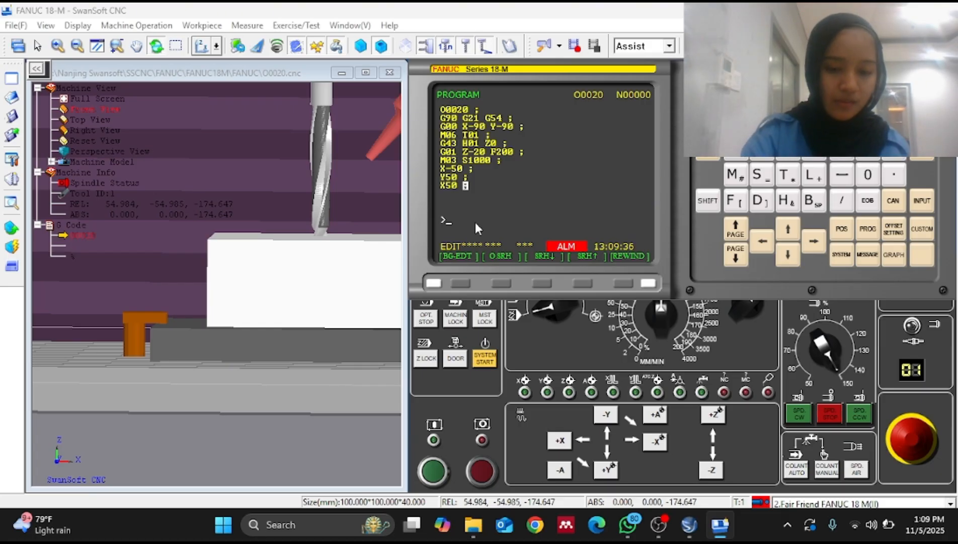
- Insert the contour moves Y-50 and X-90 as separate blocks after the X50 block, each with an end of block
text(Y-50;)
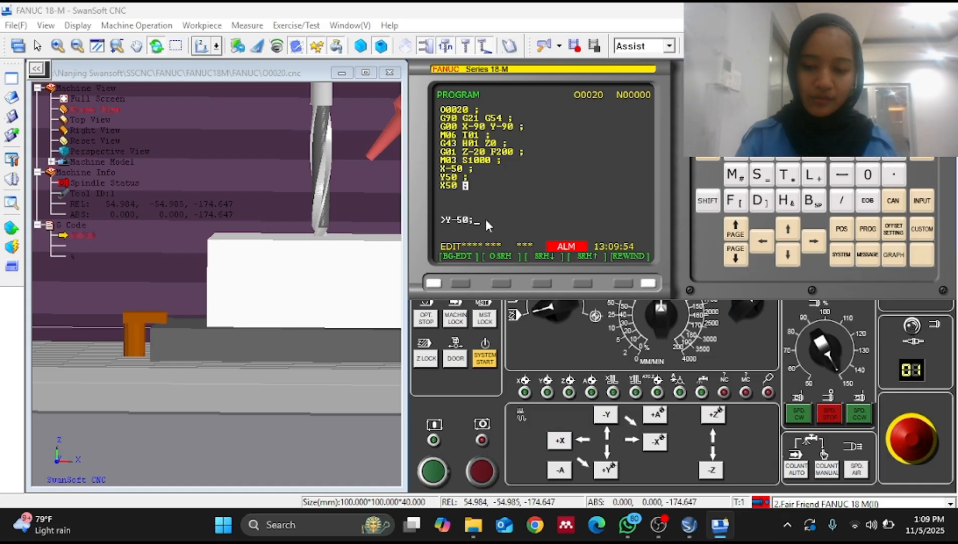
key(Insert)
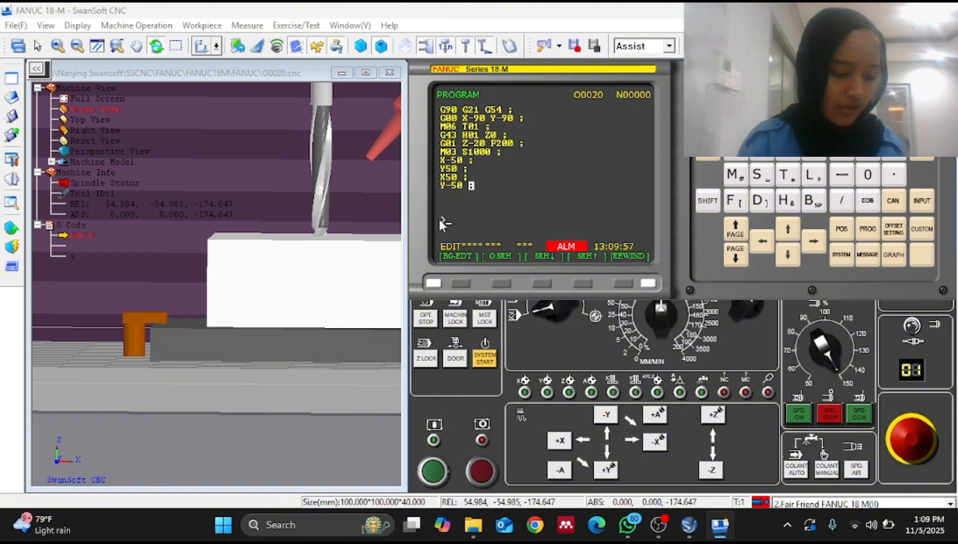
text(X)
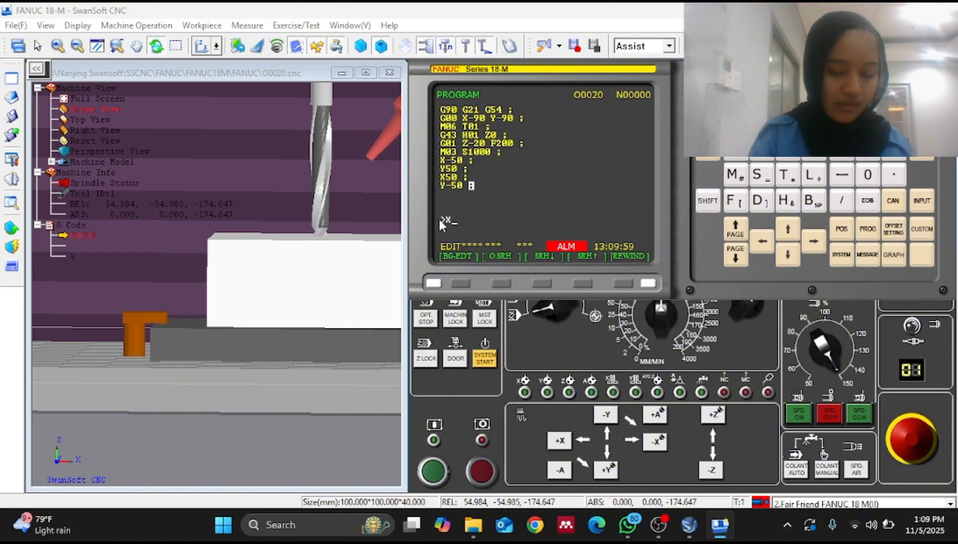
text(-90)
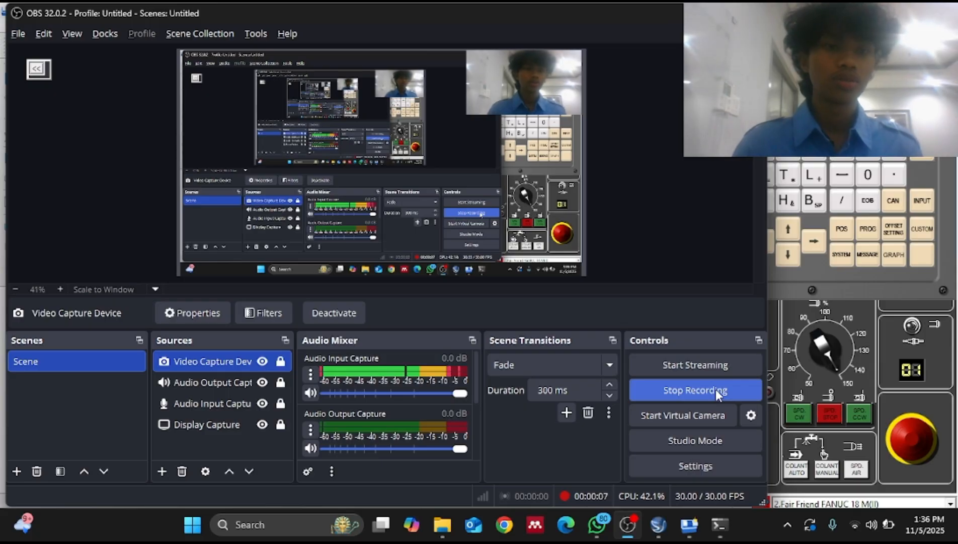
key(alt+Tab)
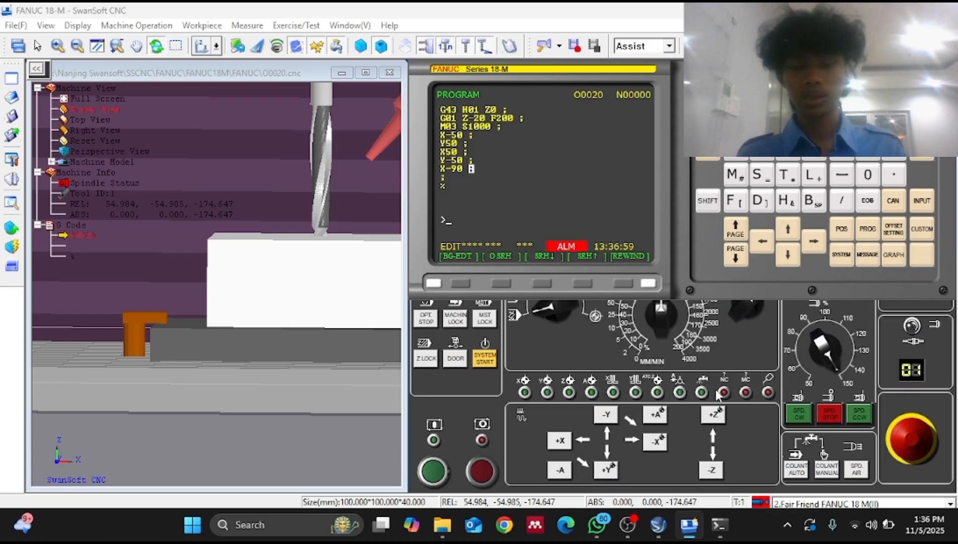
- Insert the second contour pass moves X-45 and Y45 as separate blocks after the X-90 block, each with an end of block
text(X)
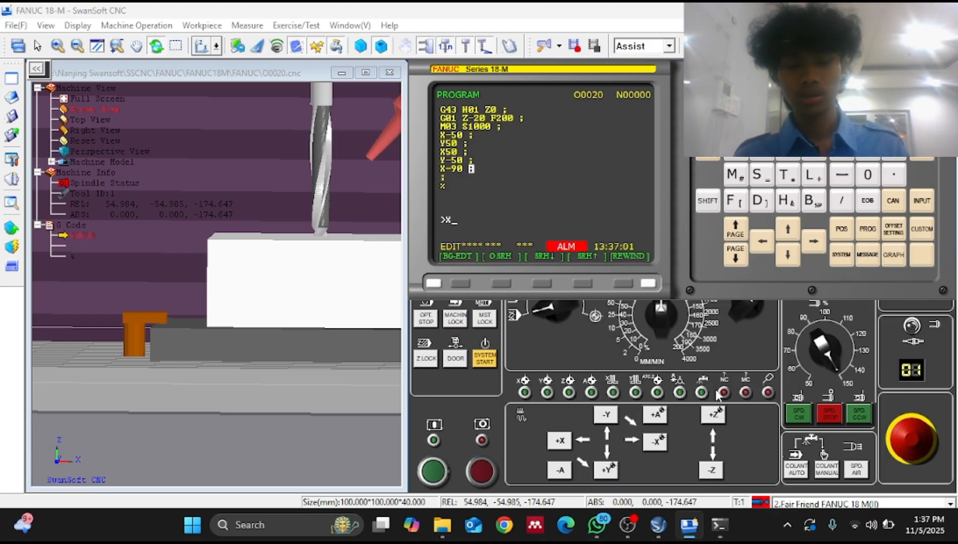
text(-4)
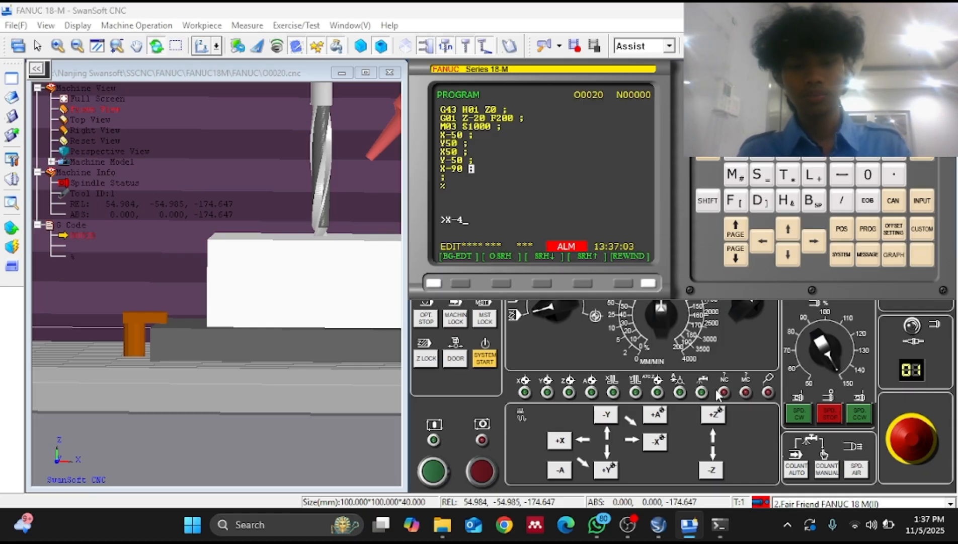
text(5)
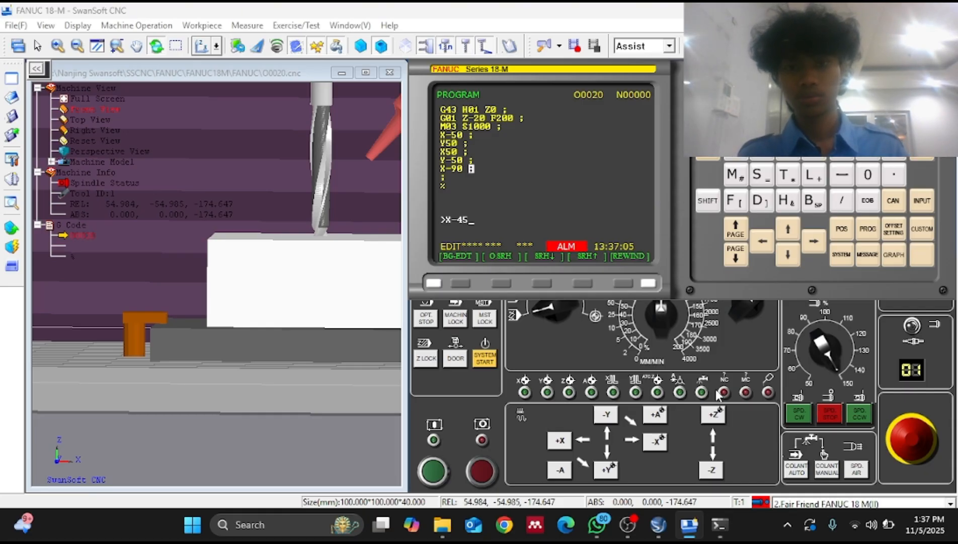
text(;)
key(Insert)
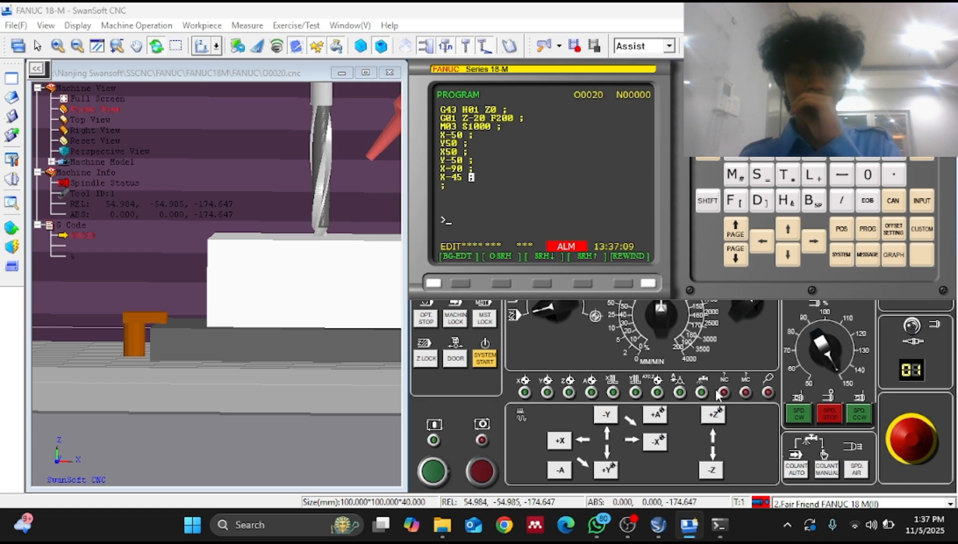
text(Y)
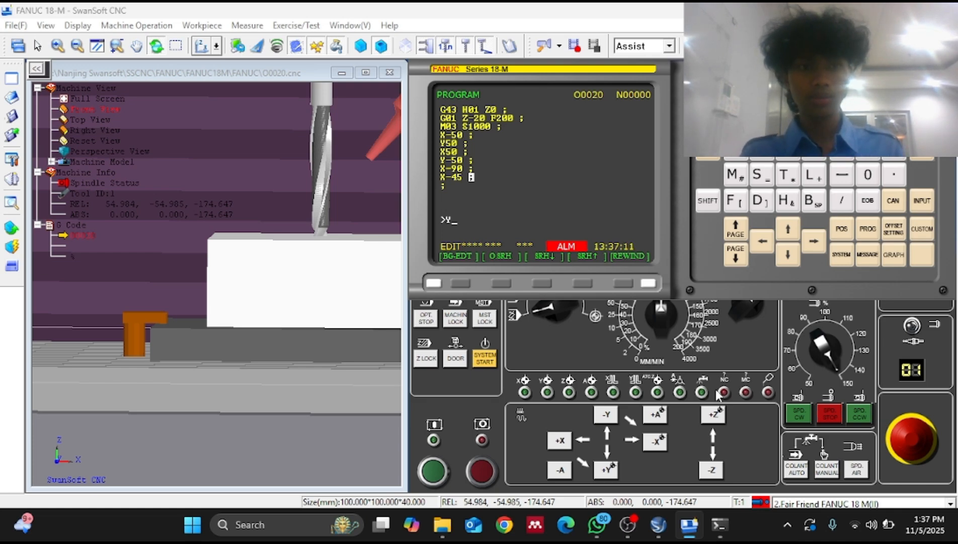
text(45)
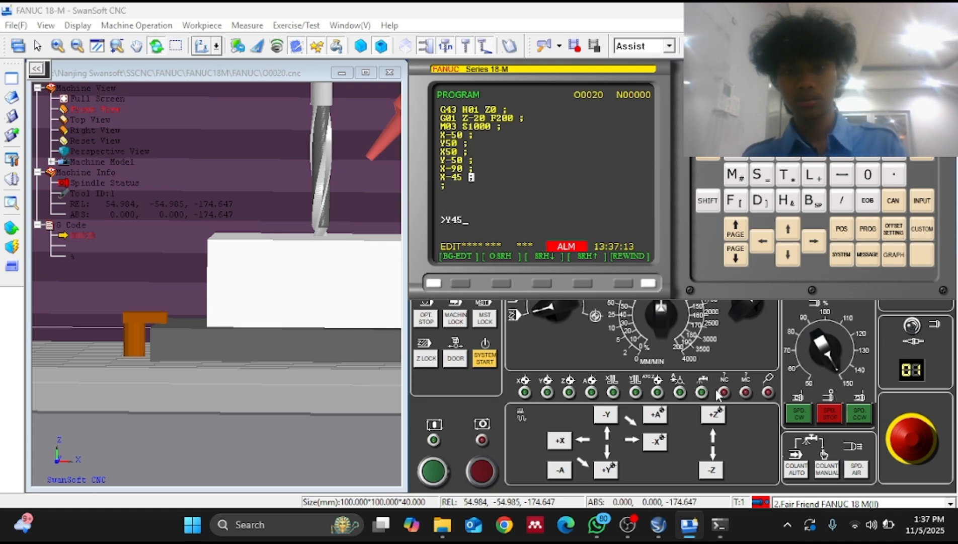
text(;)
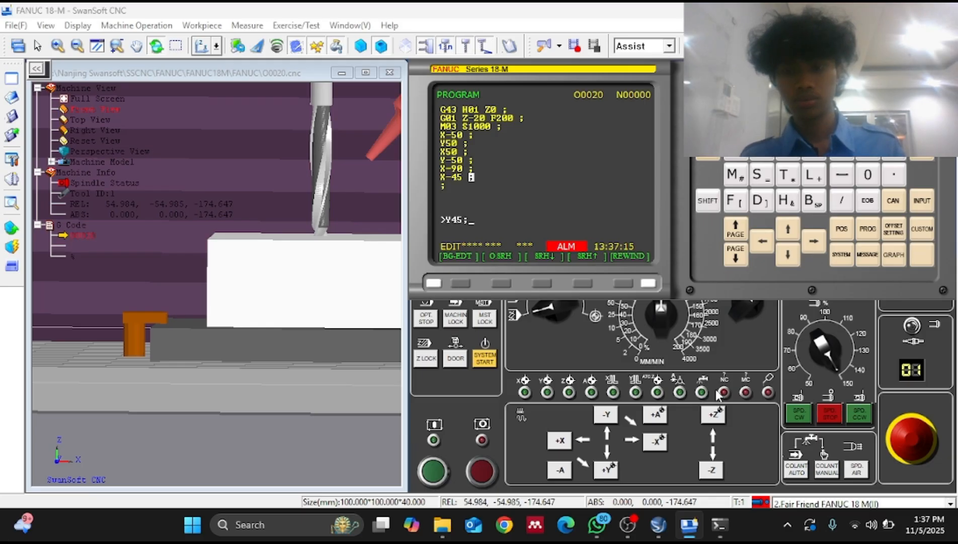
key(Insert)
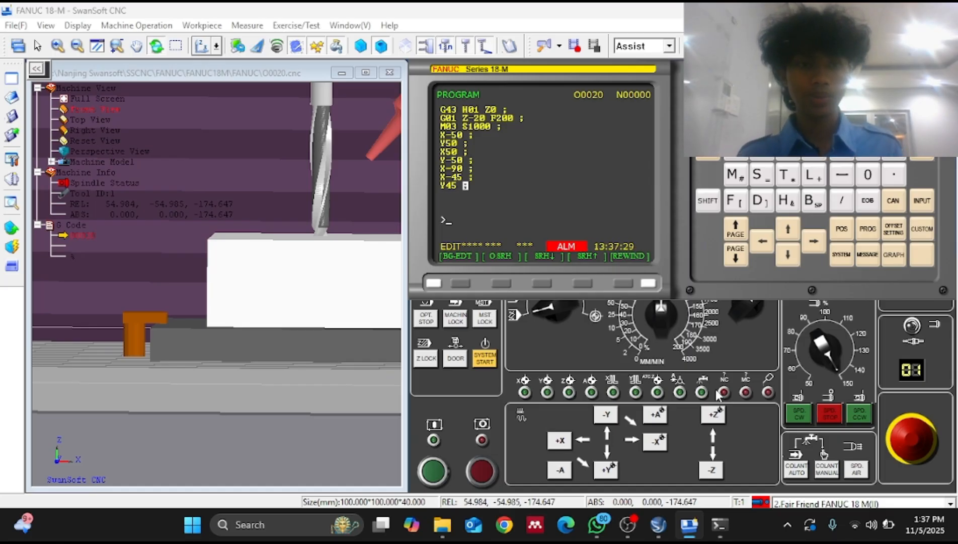
- Insert the moves X45 and Y-45 as separate blocks after the Y45 block
text(X)
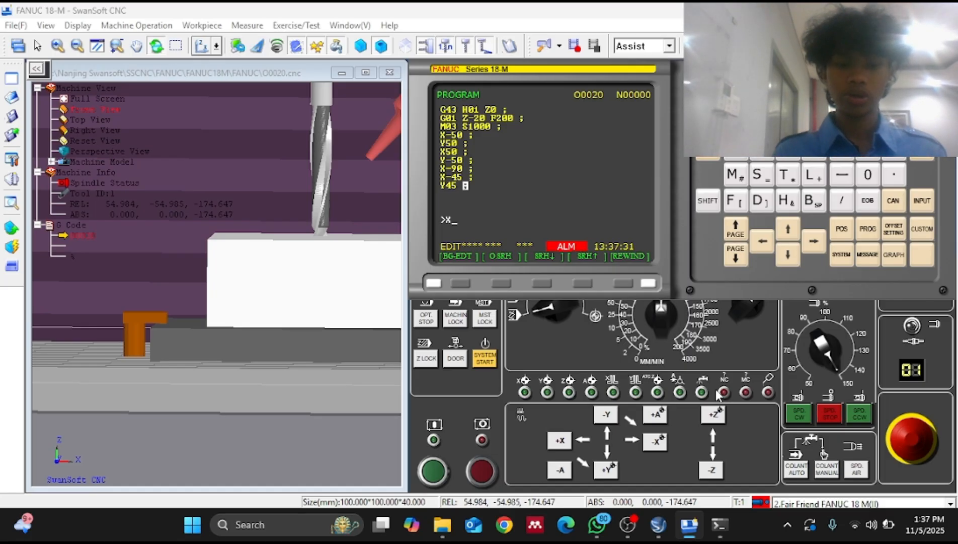
text(45;)
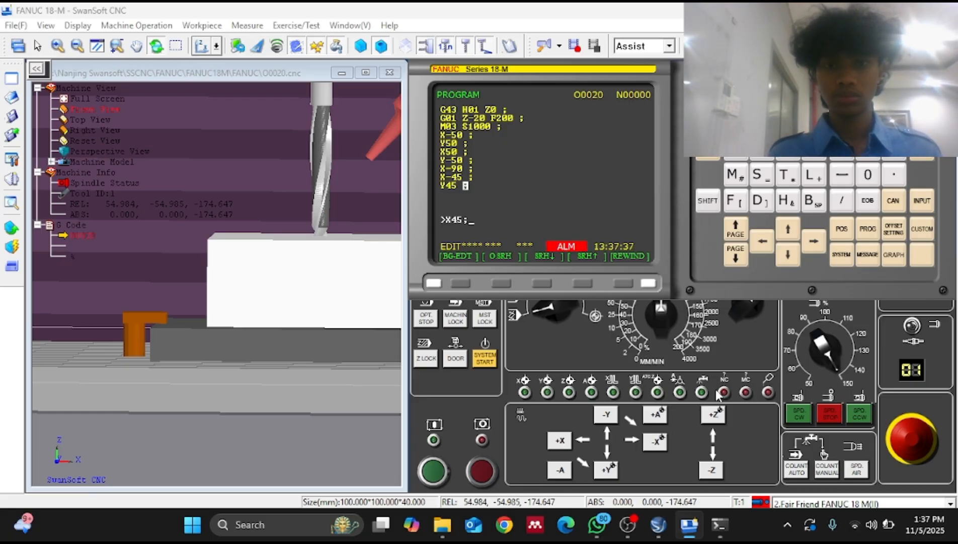
key(Insert)
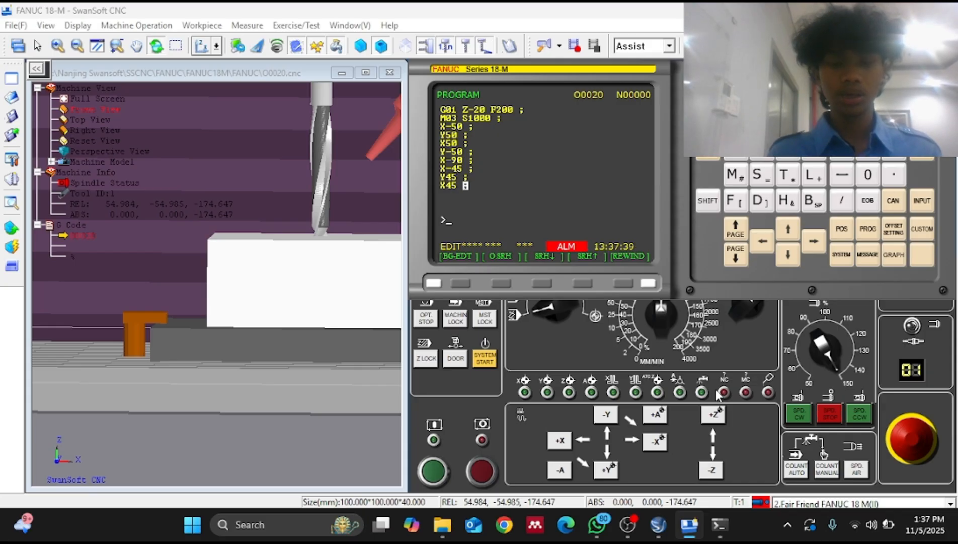
text(Y)
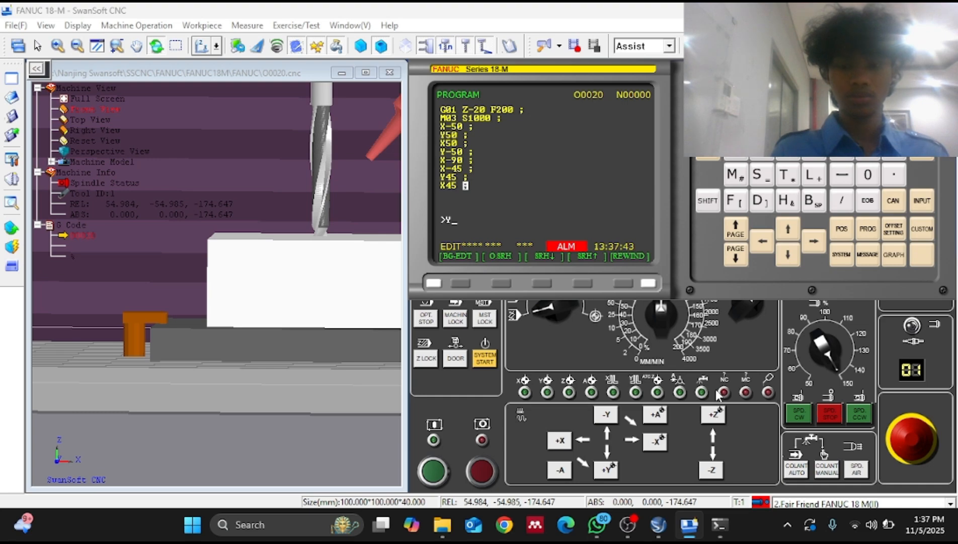
text(-45)
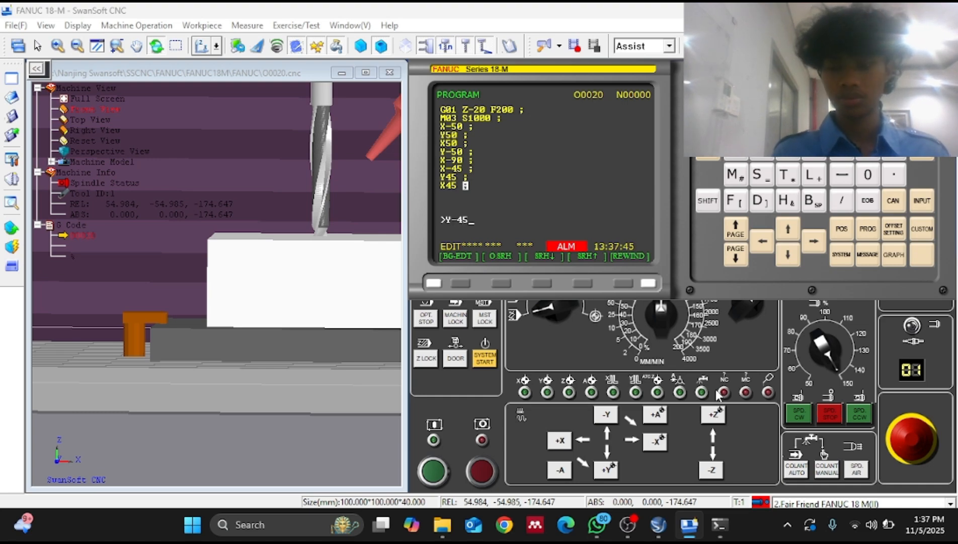
key(Insert)
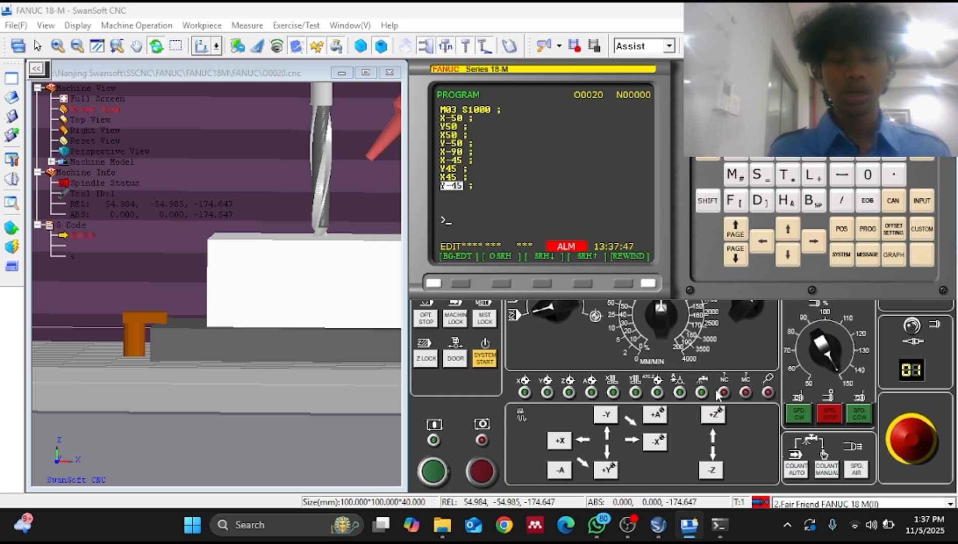
text(X-)
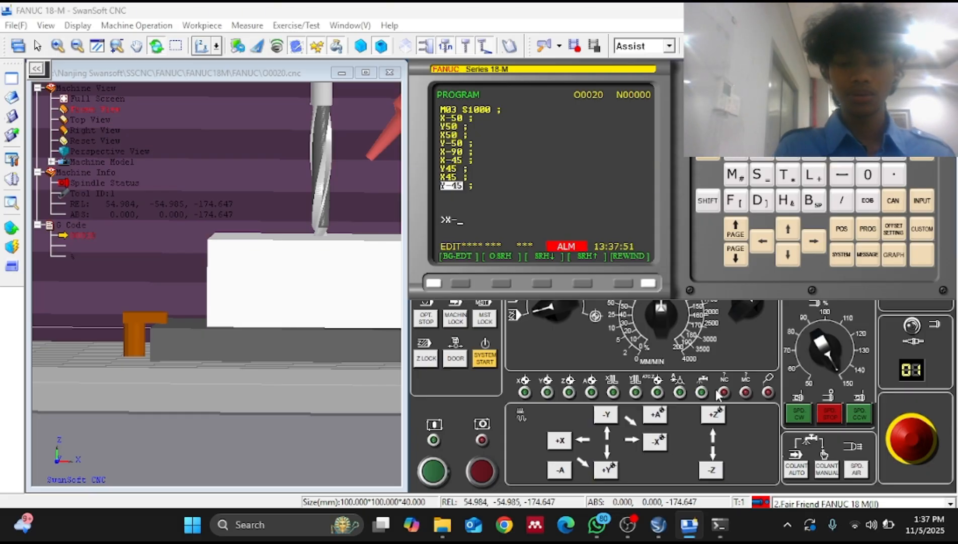
text(85)
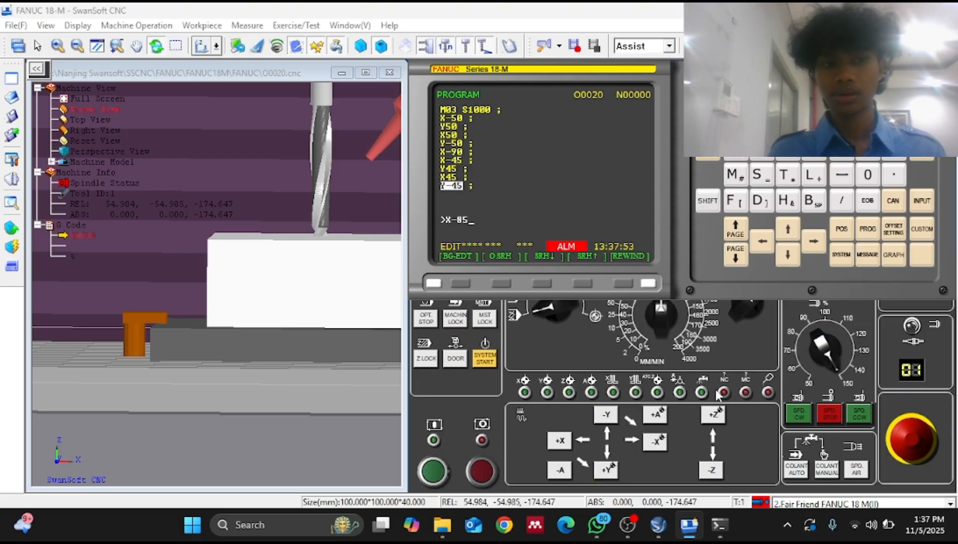
key(Insert)
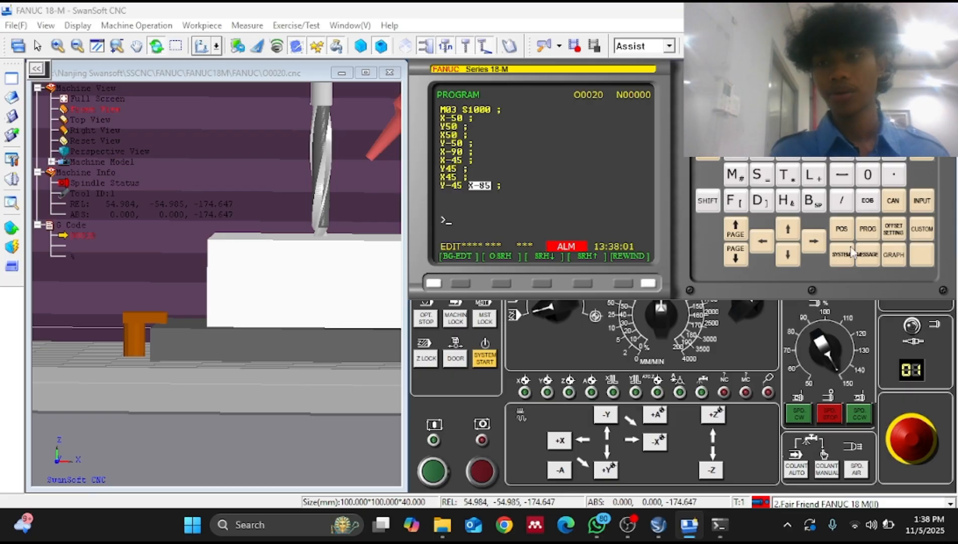
click(919, 157)
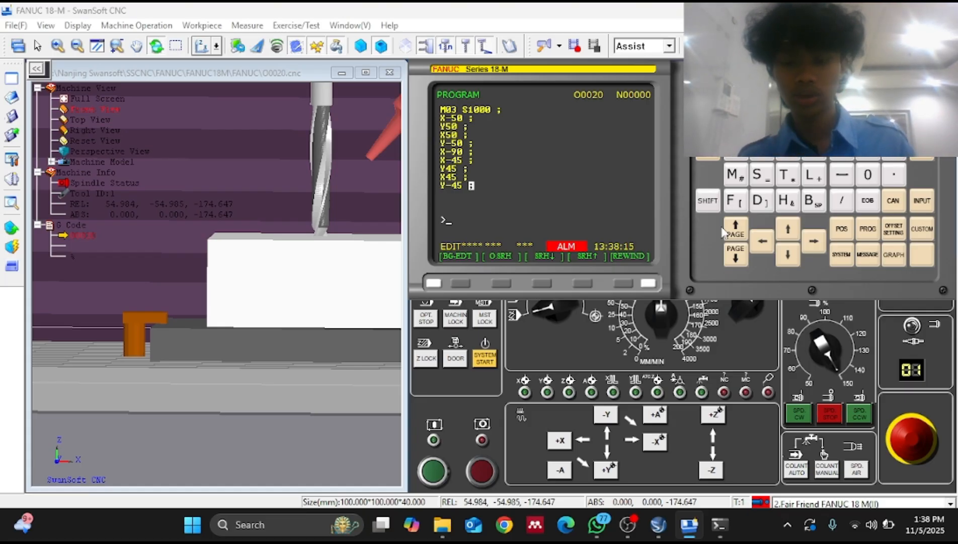
- Insert the moves X-85 and Y-90 as separate blocks after the Y-45 block, each with an end of block
text(X)
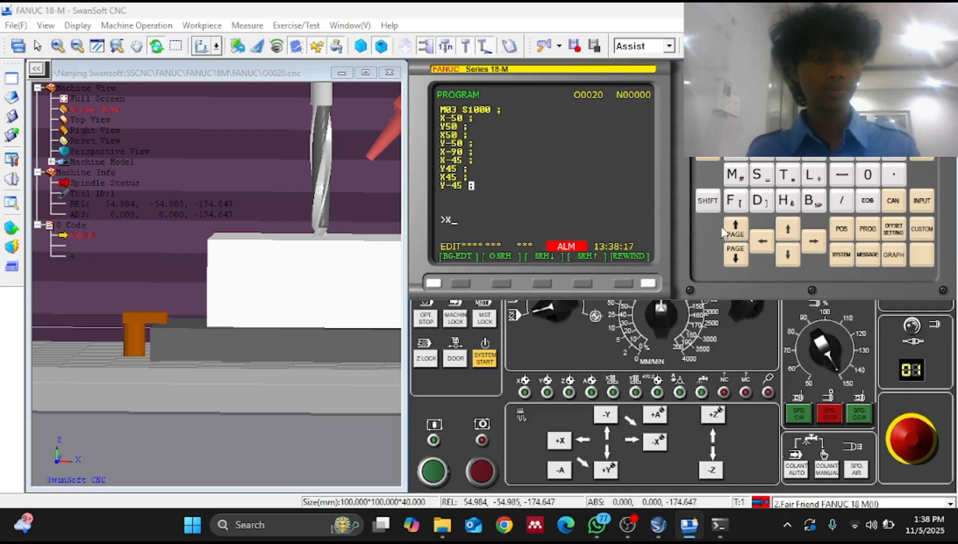
text(-)
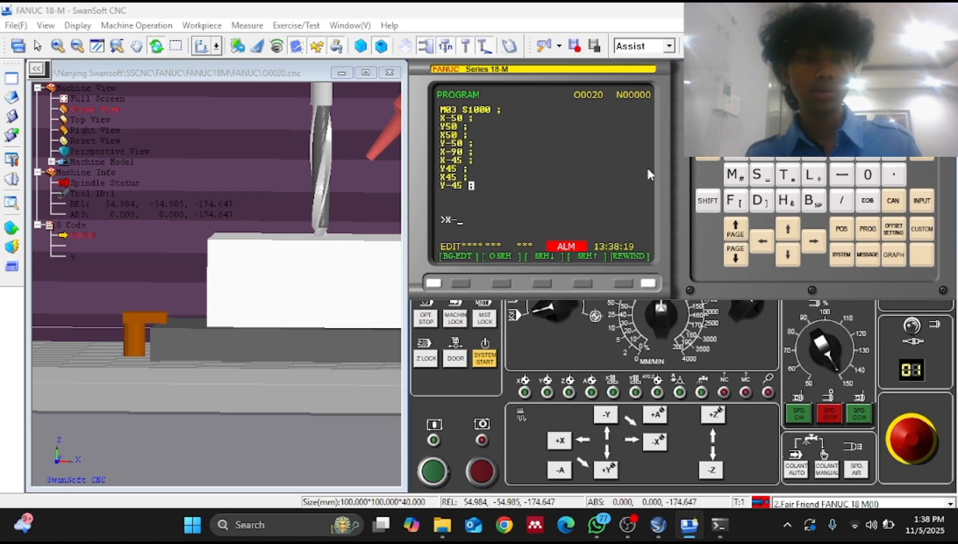
text(8)
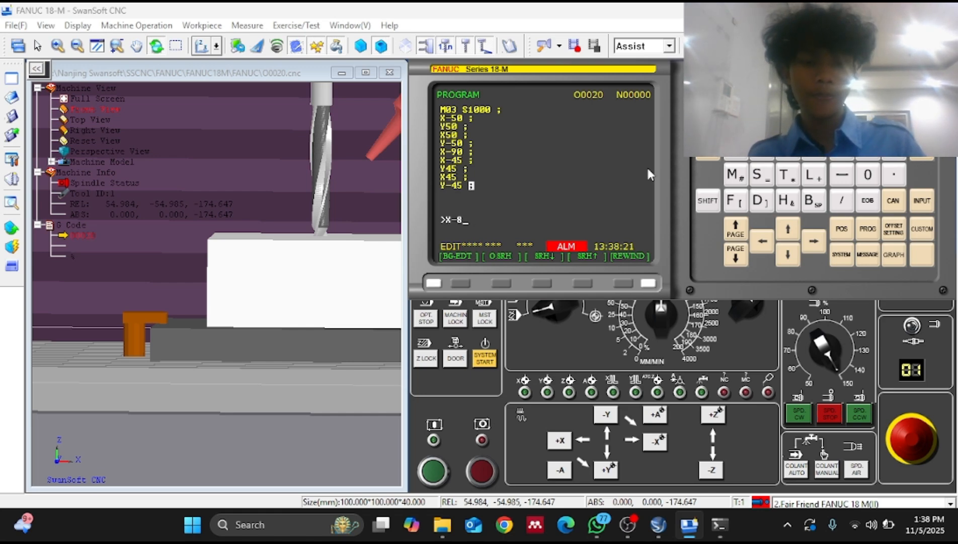
text(5)
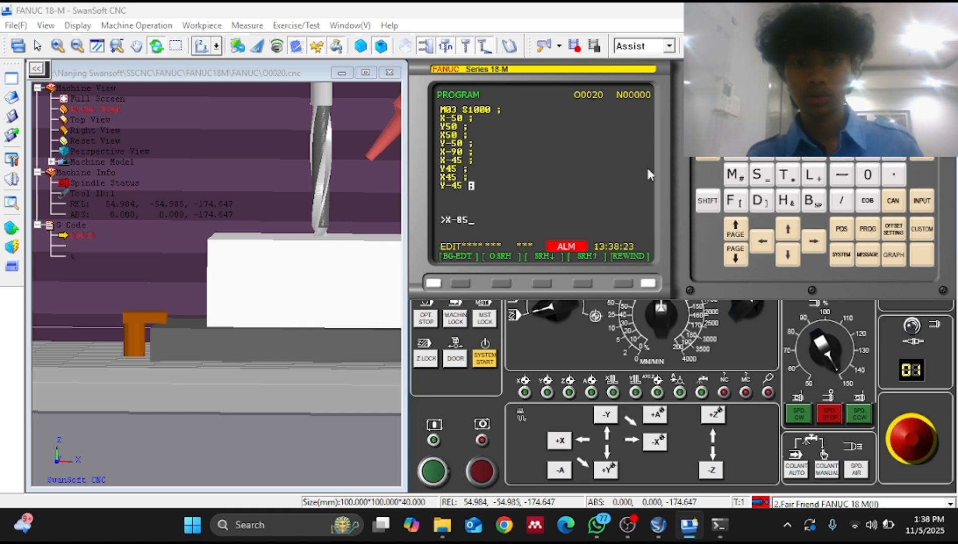
text(;)
key(Insert)
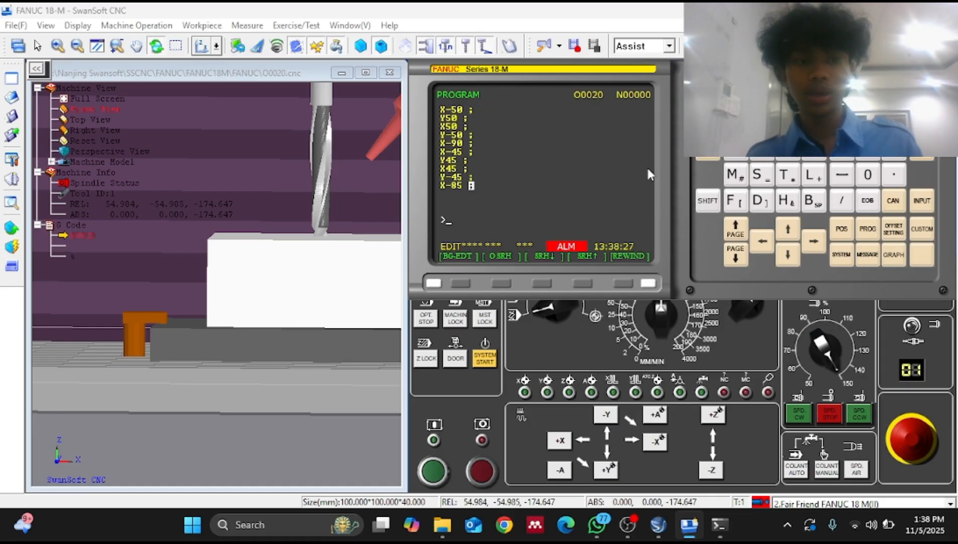
text(Y)
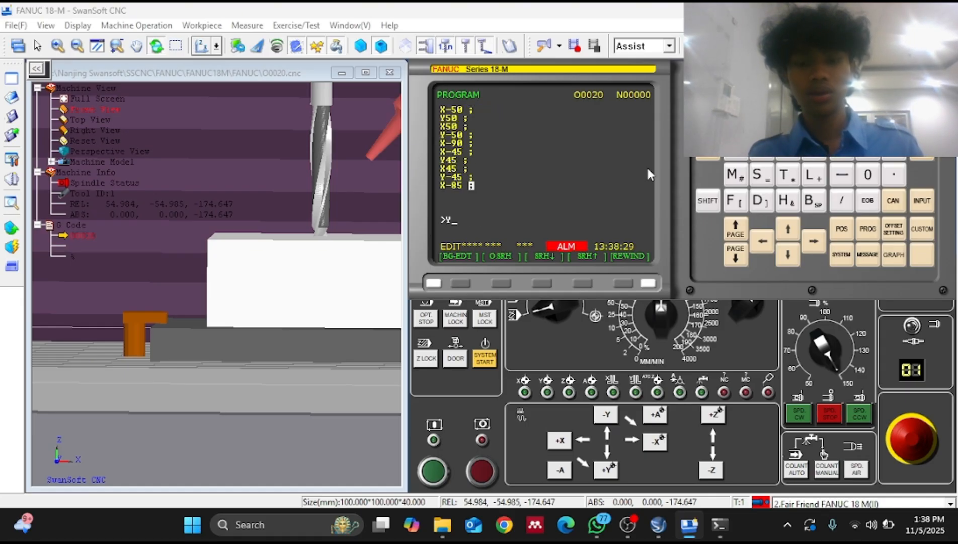
text(-90)
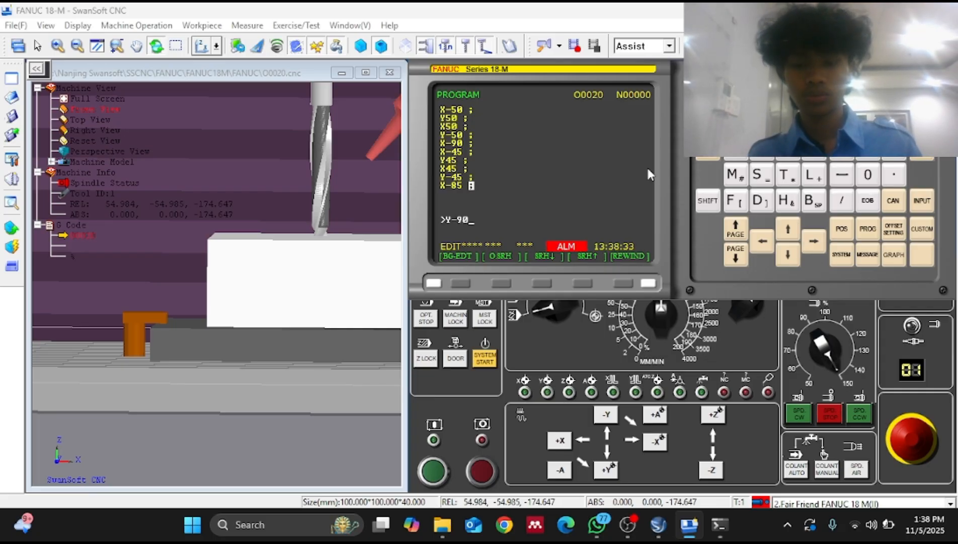
text(;)
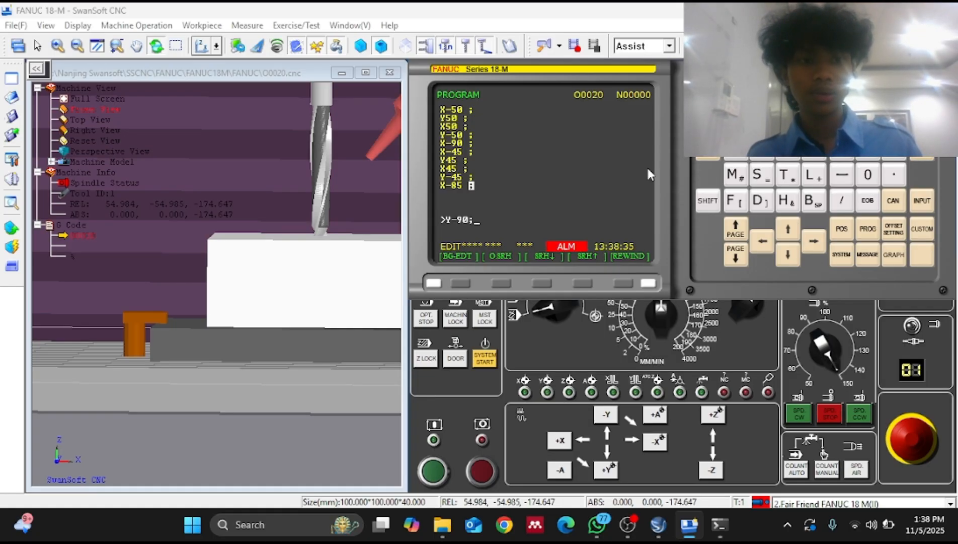
key(Insert)
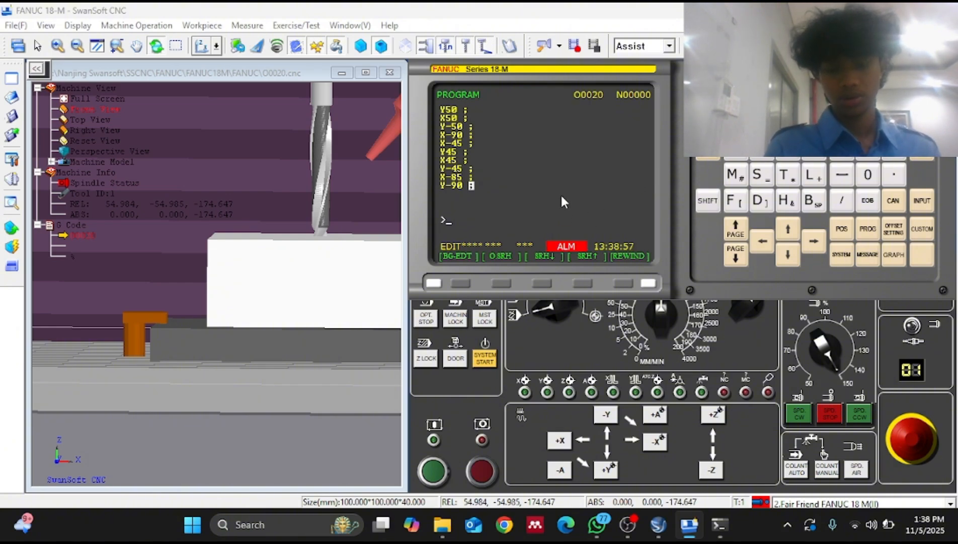
- Insert the rapid retract move G00 Z100 as a new block after the Y-90 block
text(G)
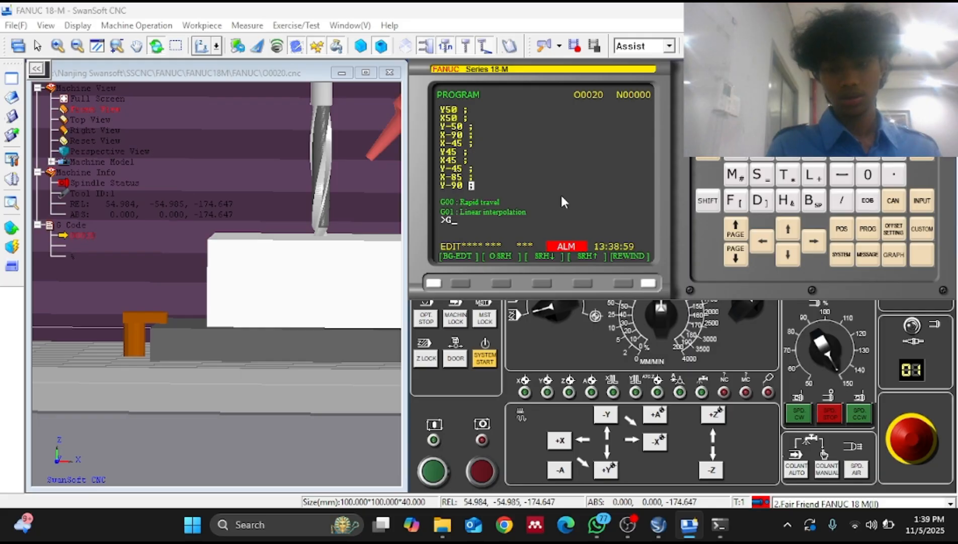
text(00)
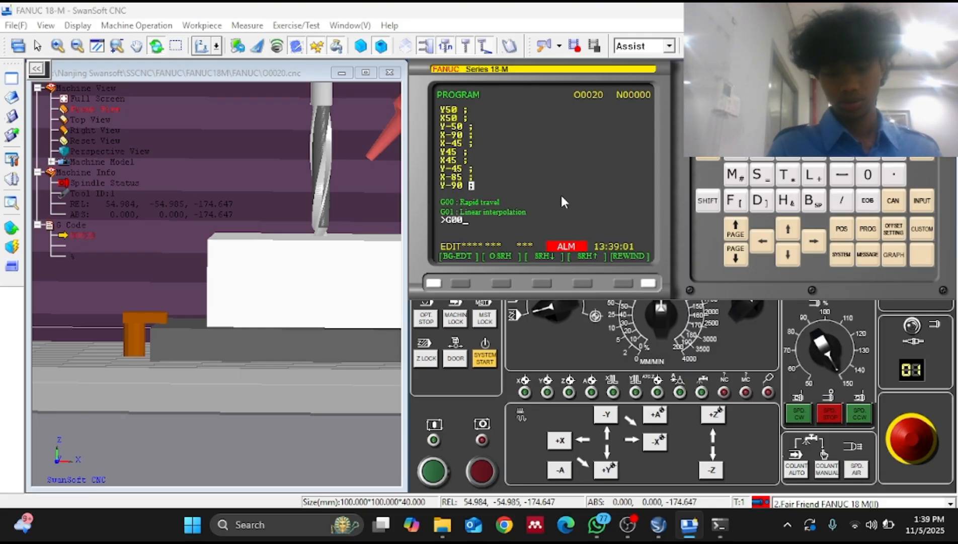
text(Z)
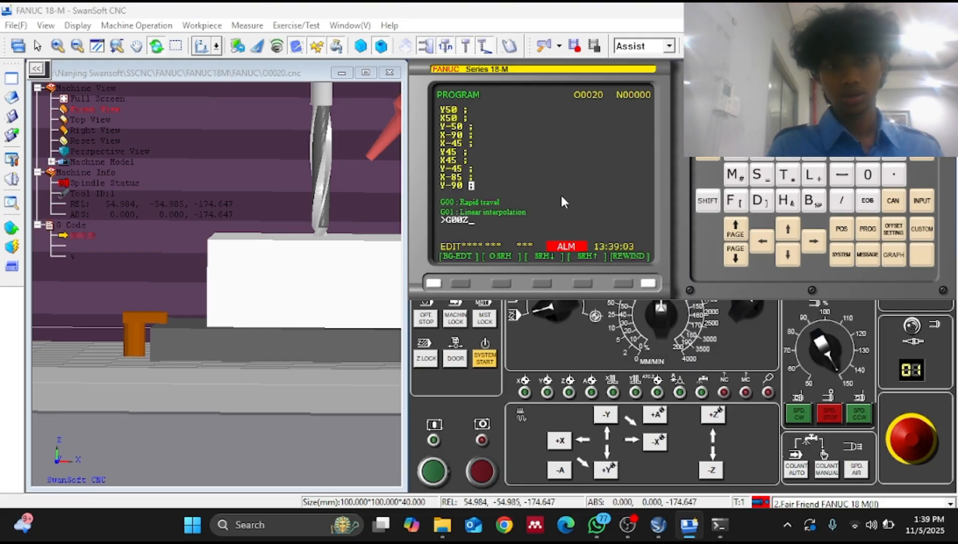
text(100)
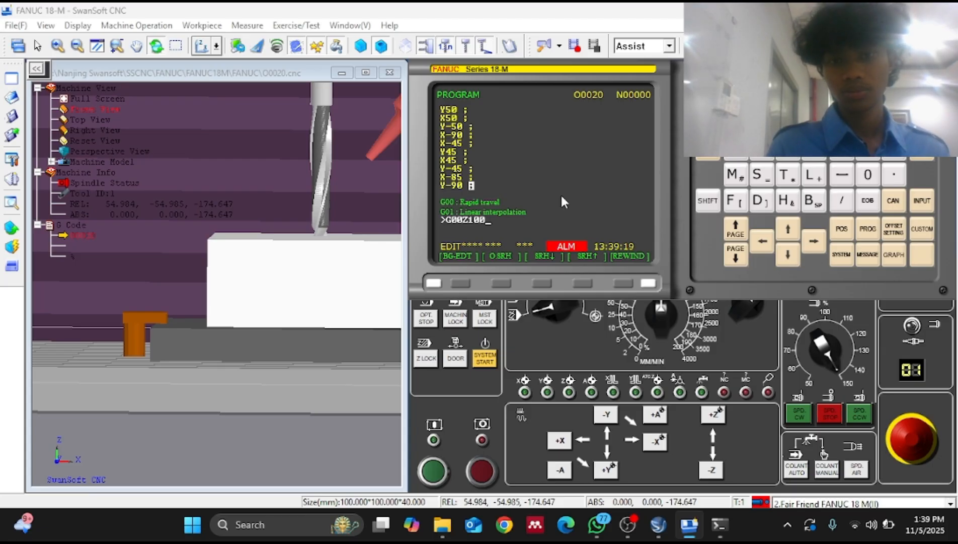
key(Insert)
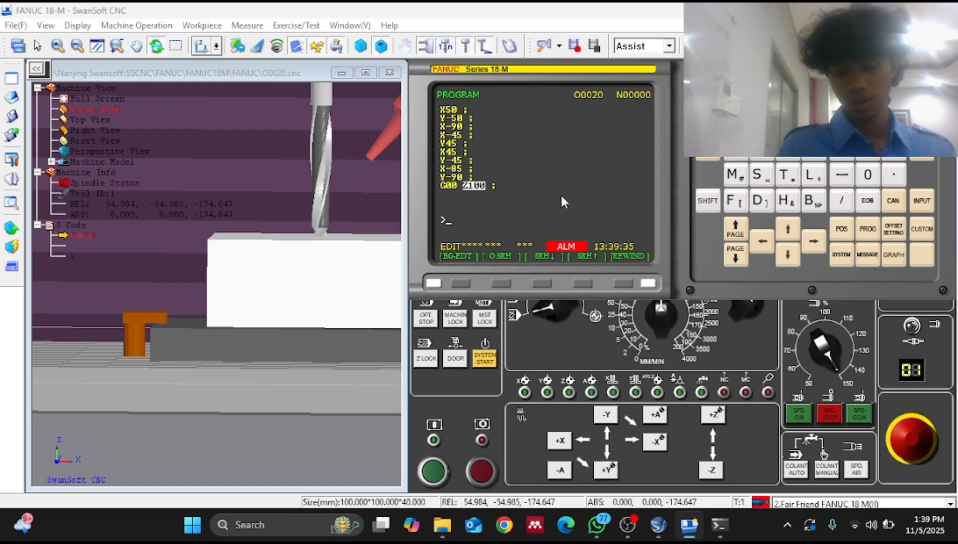
text(M0)
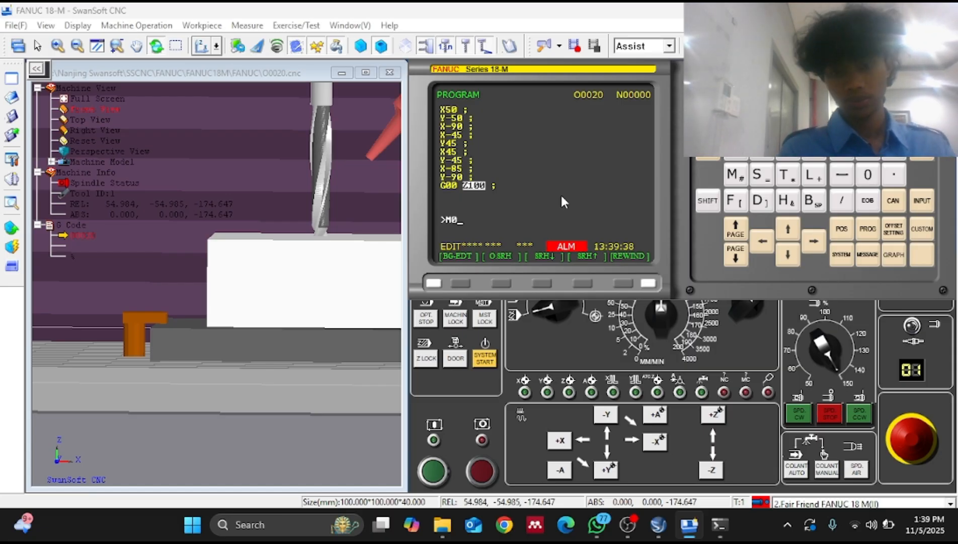
text(5;)
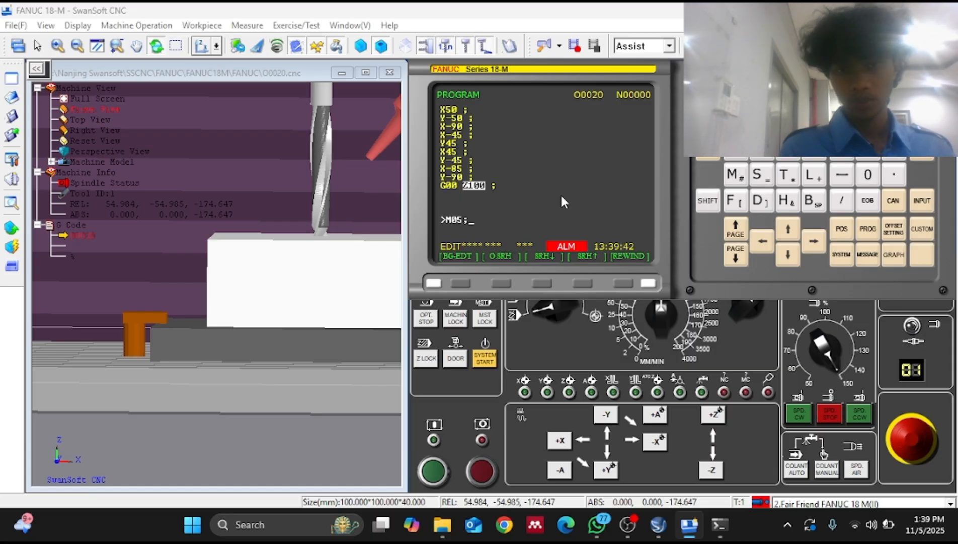
key(Insert)
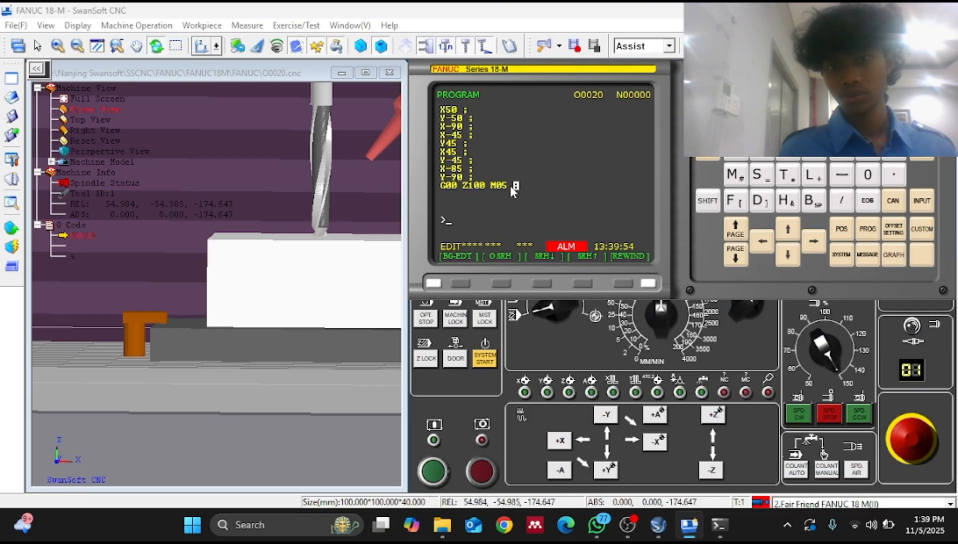
key(Left)
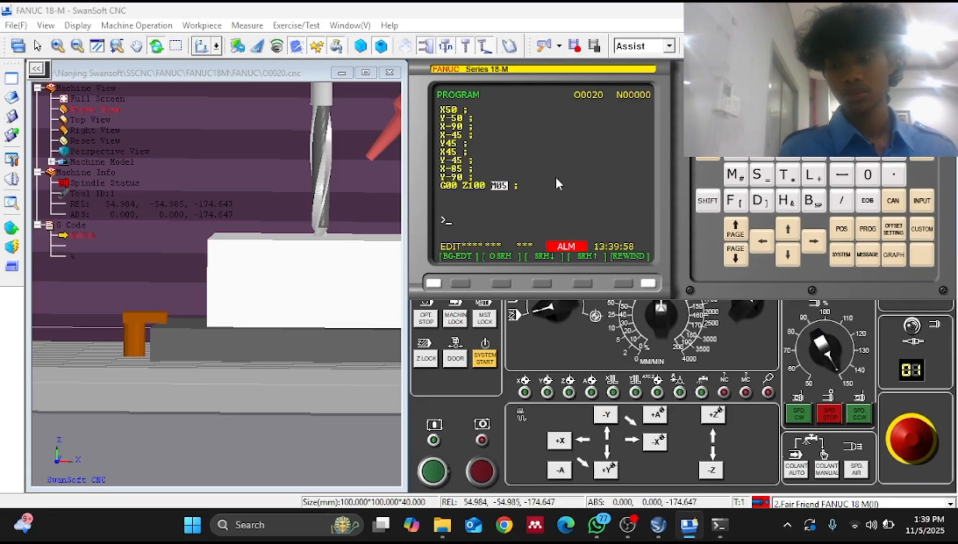
click(923, 155)
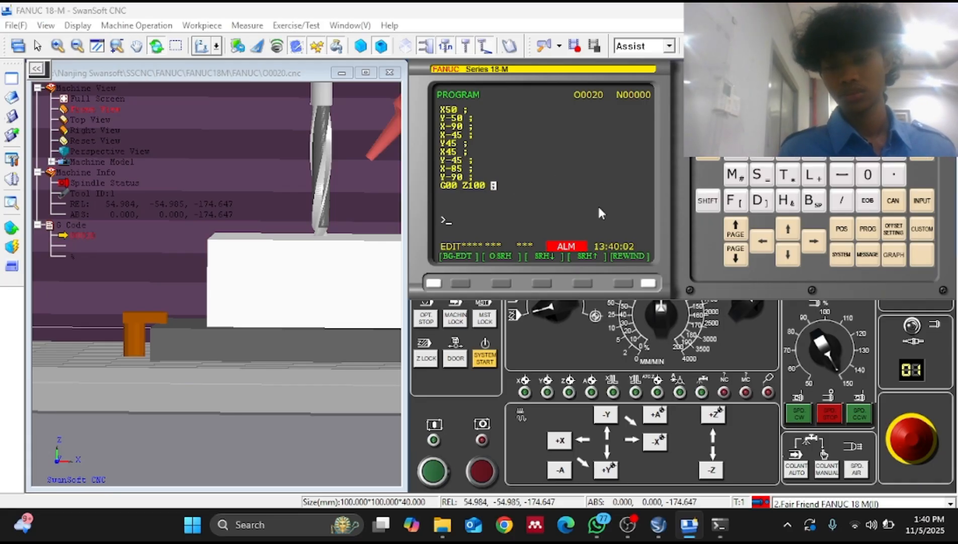
- Insert the spindle stop M05 as a separate block after the G00 Z100 block, with an end of block
text(M0)
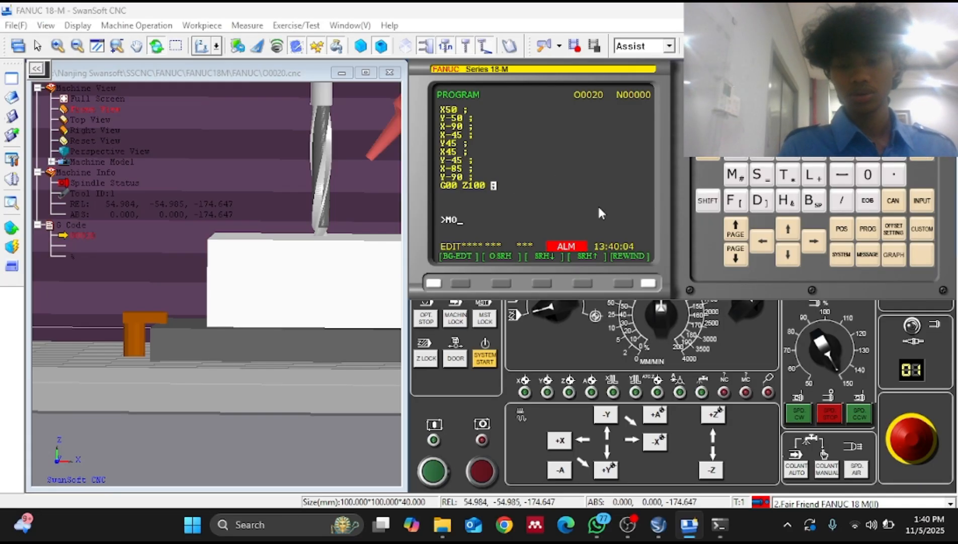
key(BackSpace)
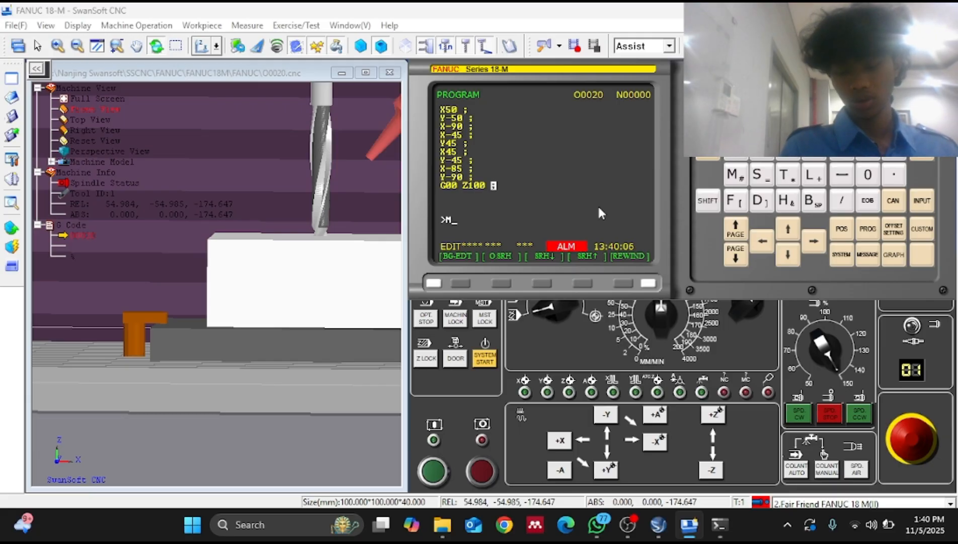
text(05 )
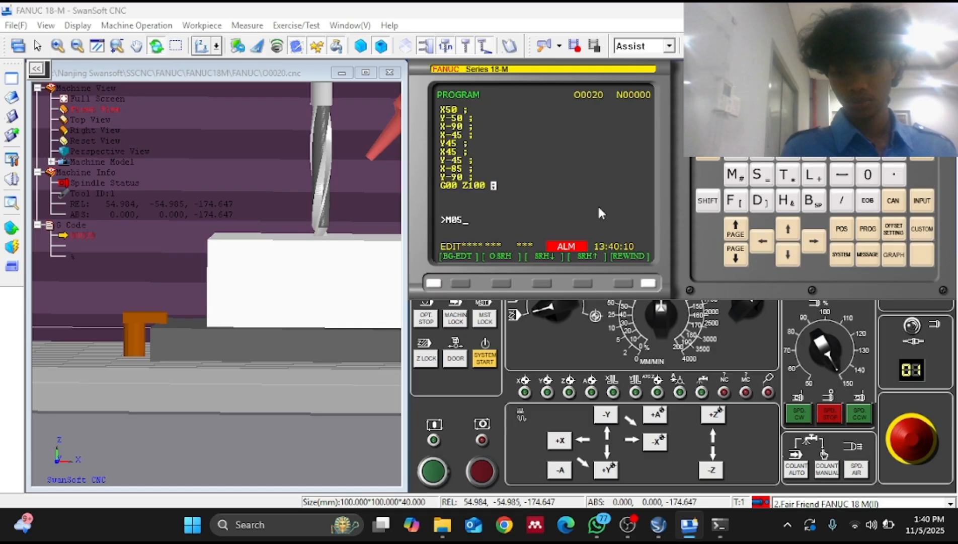
text(;)
key(Insert)
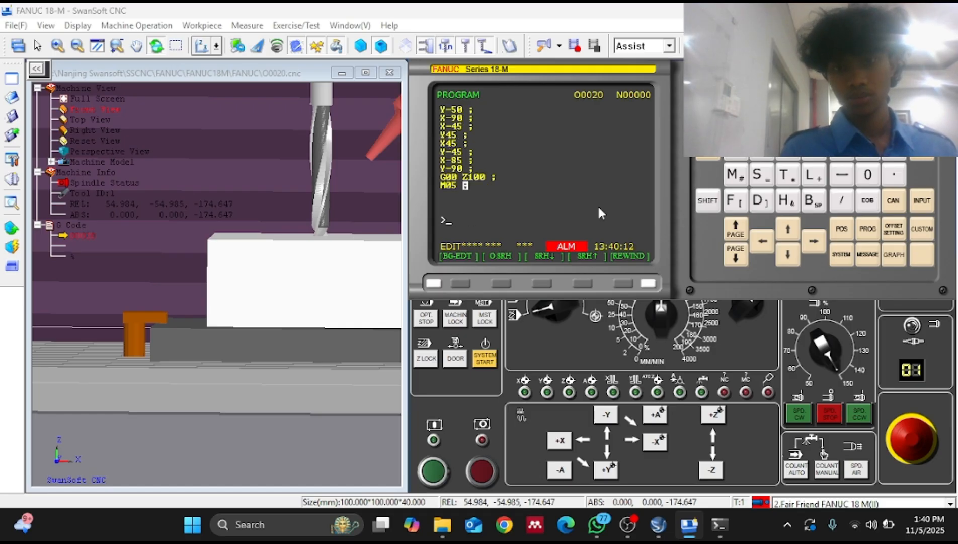
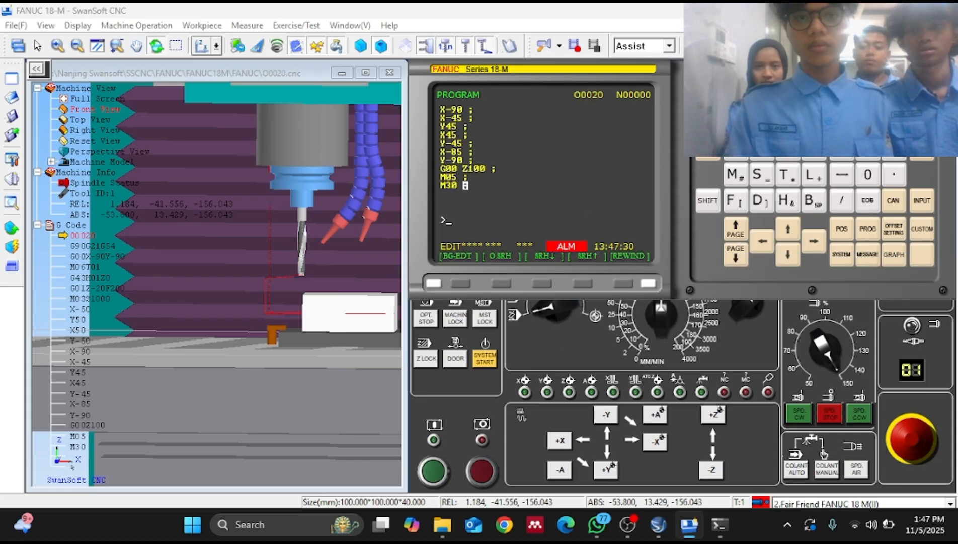
- Return program O0020 to its beginning and set the machine to memory mode with Single Block on
click(709, 98)
scroll(568, 324, down, 3)
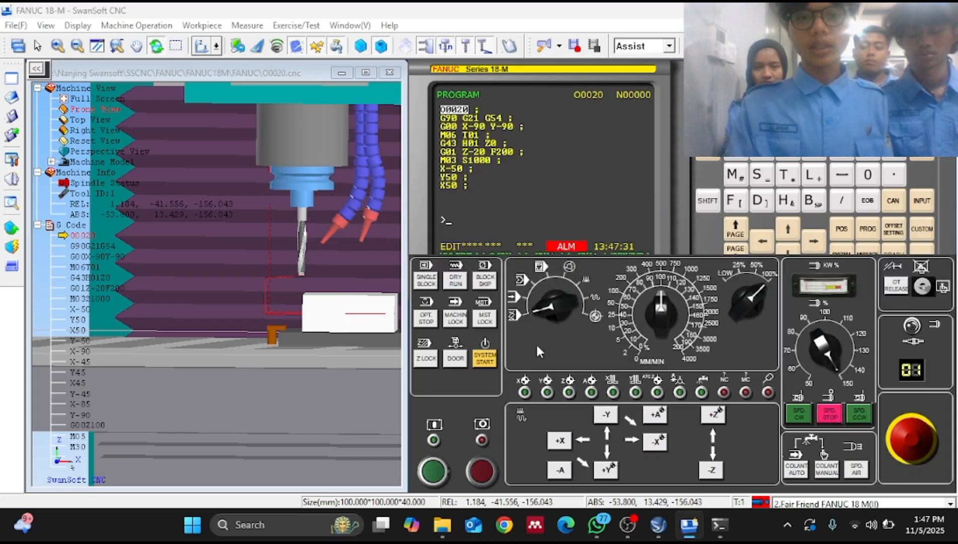
drag(538, 353, 537, 353)
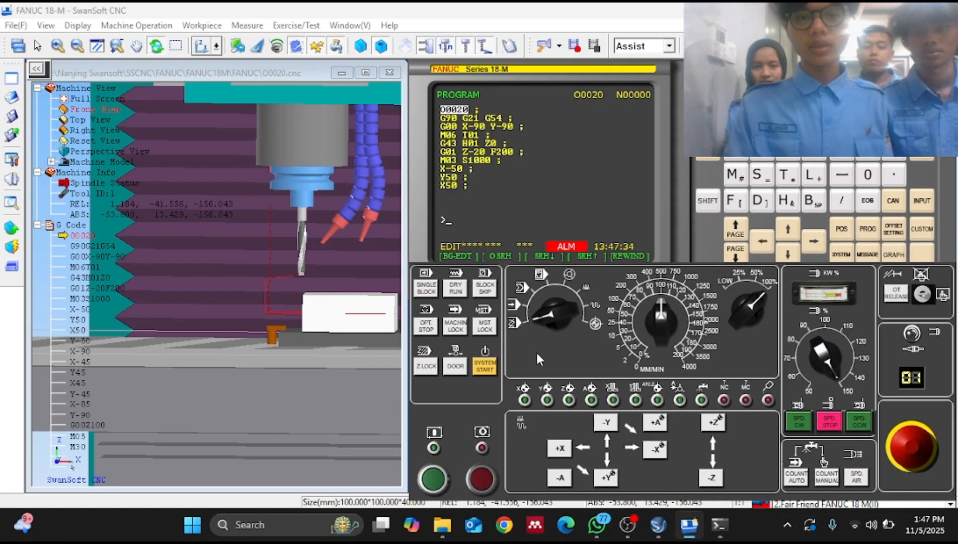
click(429, 289)
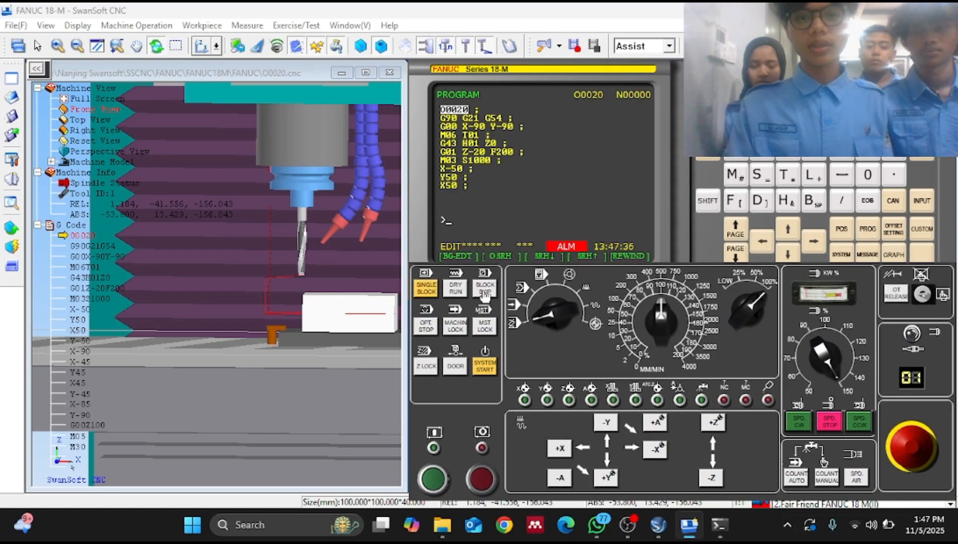
click(522, 308)
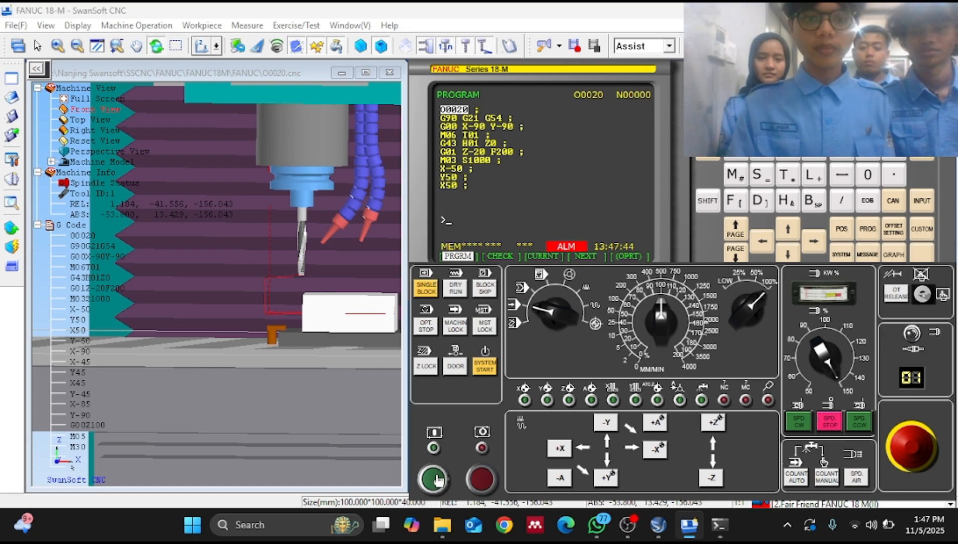
- Run the opening blocks of O0020 one at a time, from the program number through G01 Z-20 F200 and M03 S1000
click(437, 479)
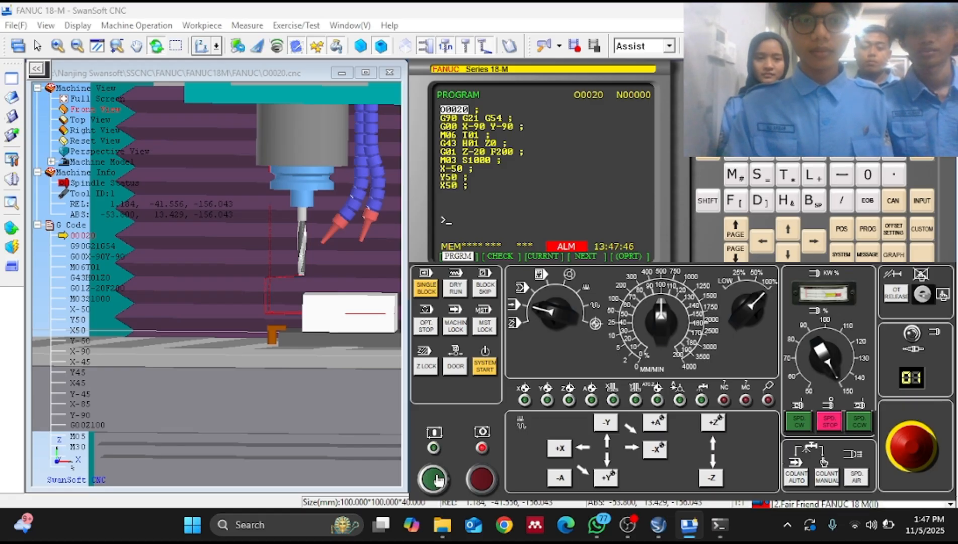
click(437, 479)
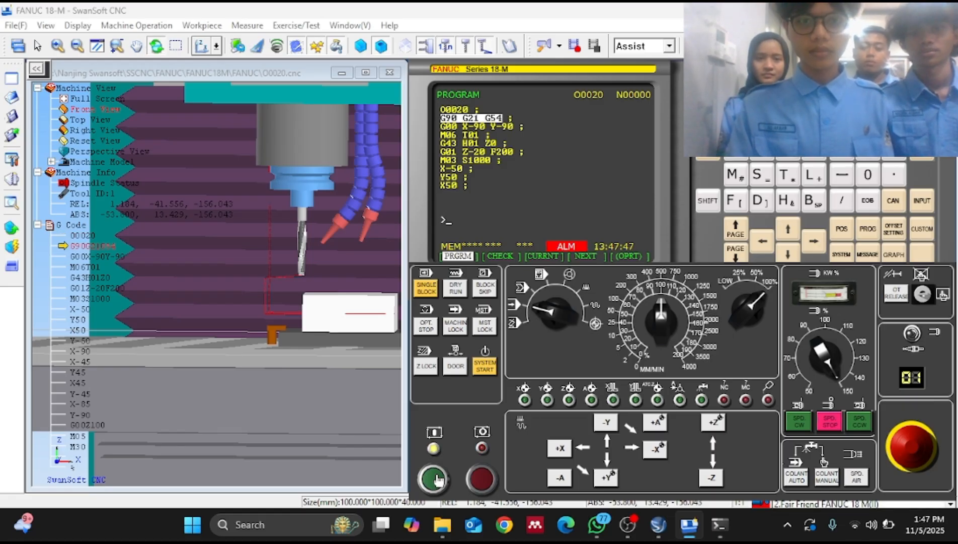
click(437, 479)
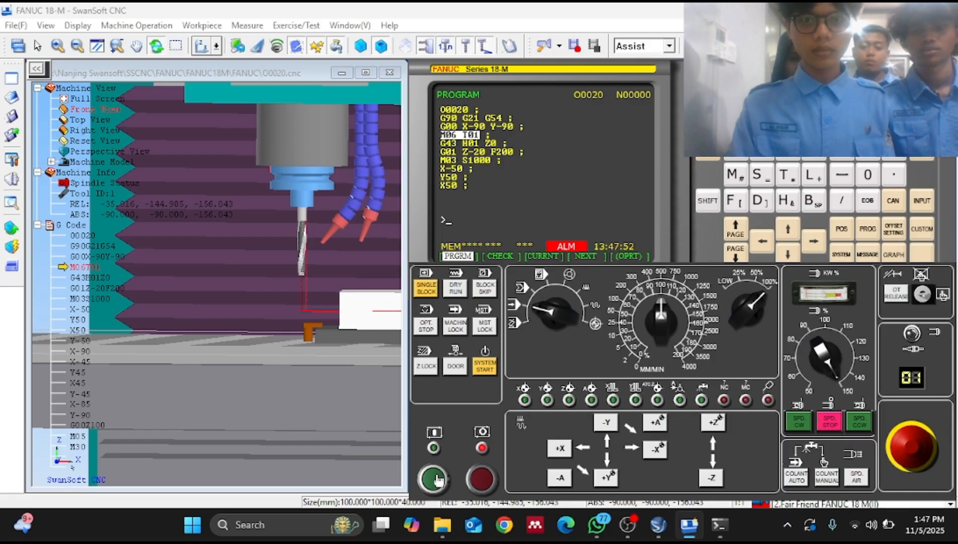
click(438, 479)
click(434, 479)
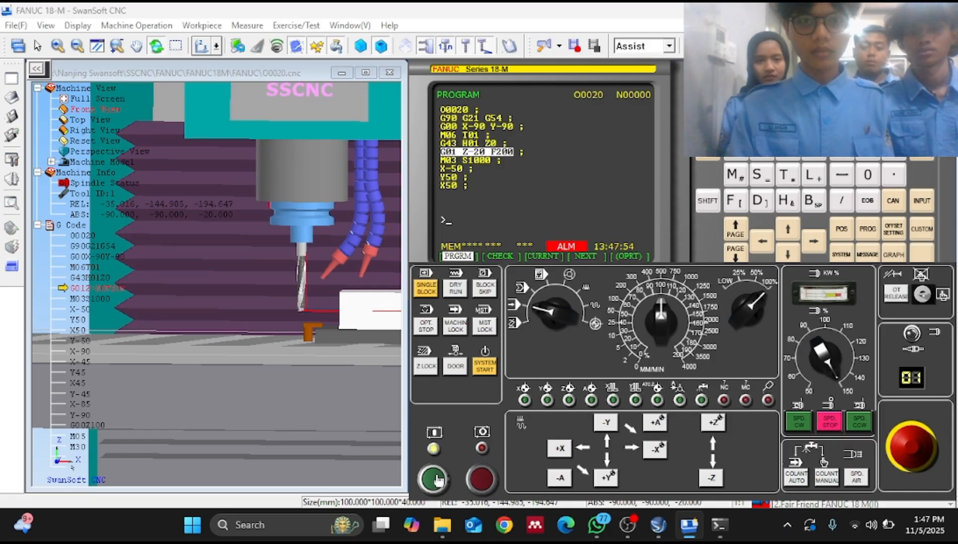
click(434, 478)
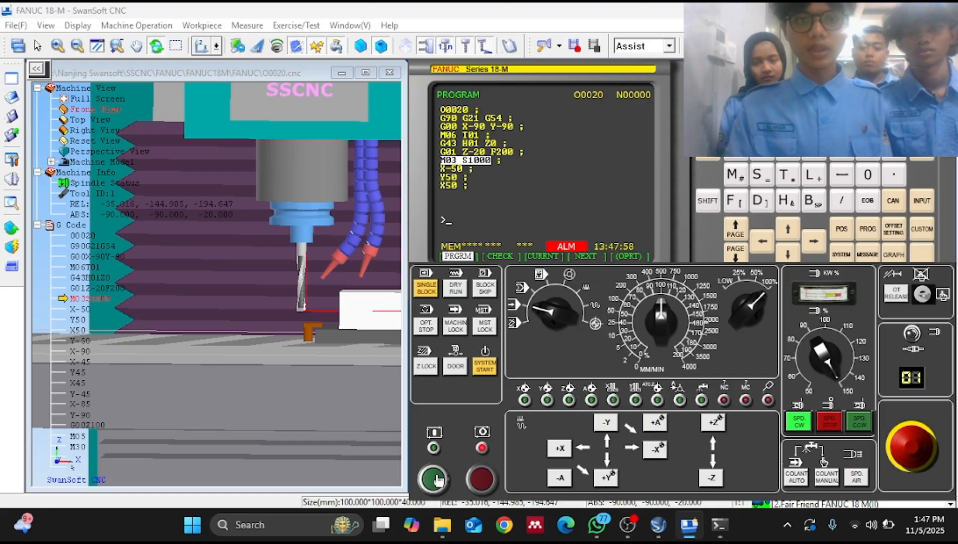
- Run the first contour pass block by block through X-50, Y50, X50, Y-50 and X-90
click(436, 479)
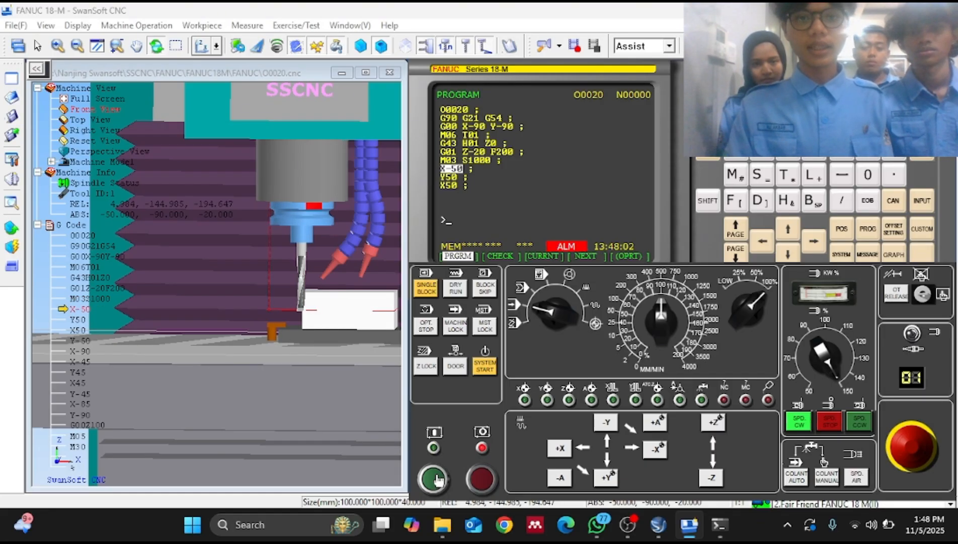
click(436, 480)
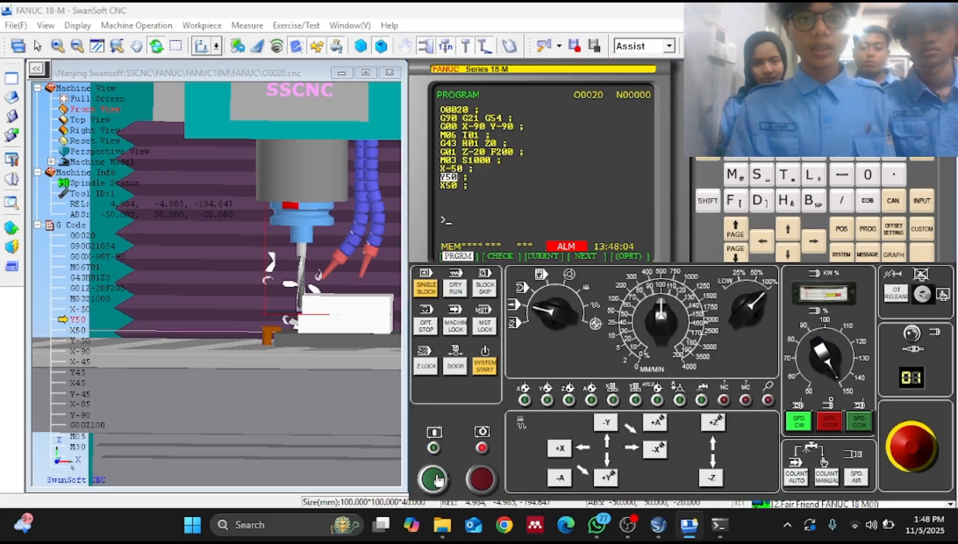
click(436, 479)
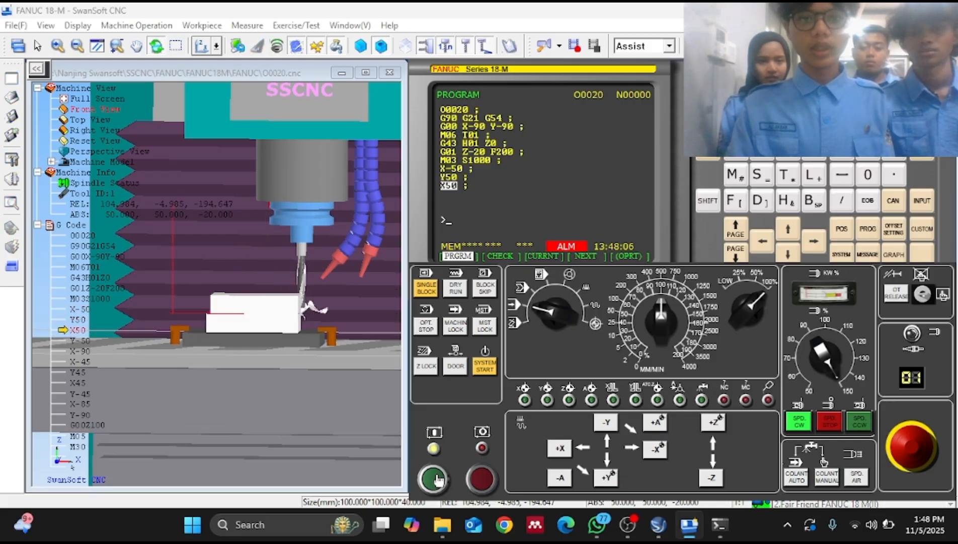
click(436, 479)
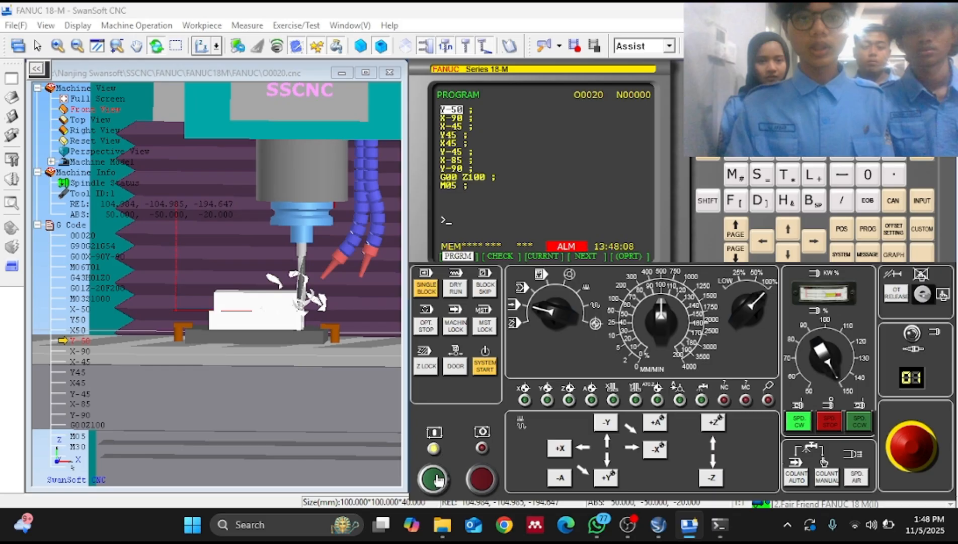
click(436, 479)
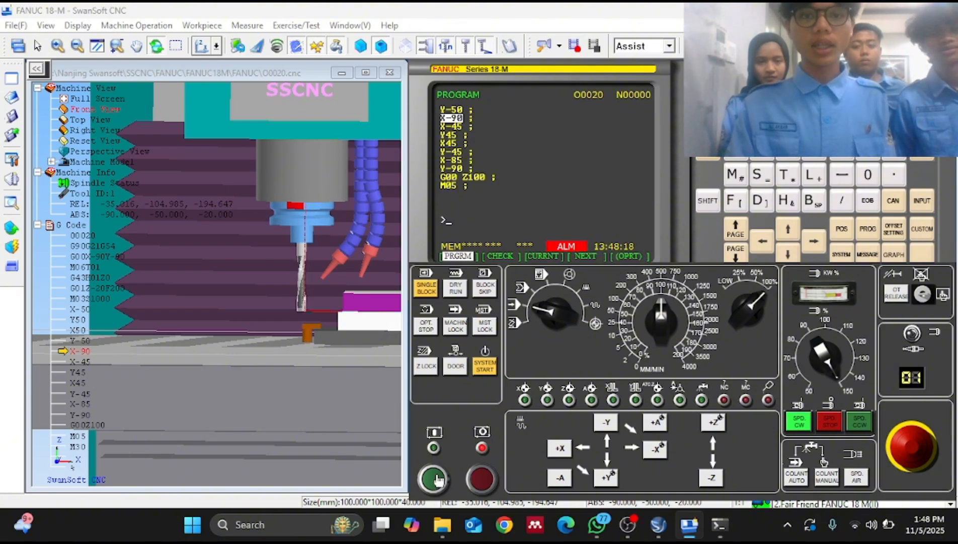
- Run the second contour pass block by block from X-45 through X-85 and Y-90, ending with the G00 Z100 retract
click(433, 480)
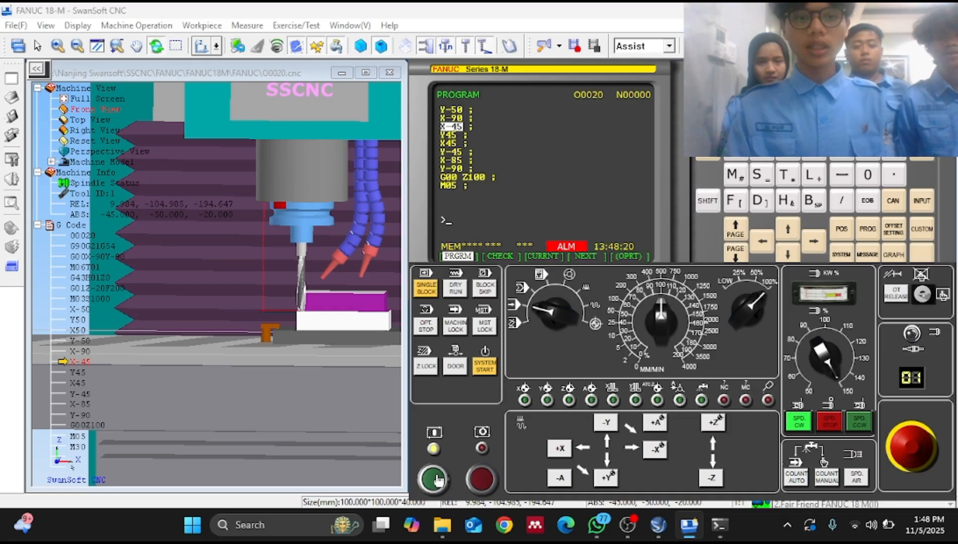
click(433, 479)
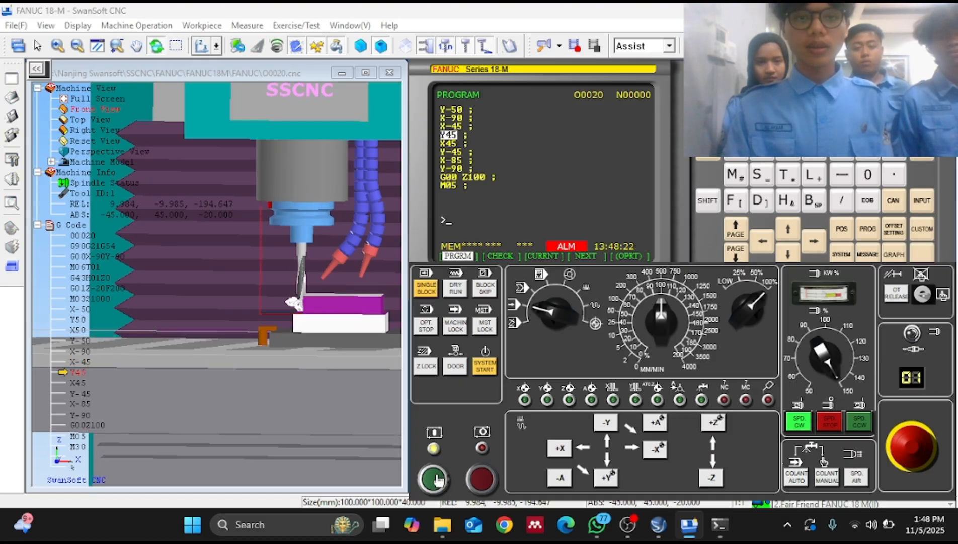
click(434, 480)
click(434, 479)
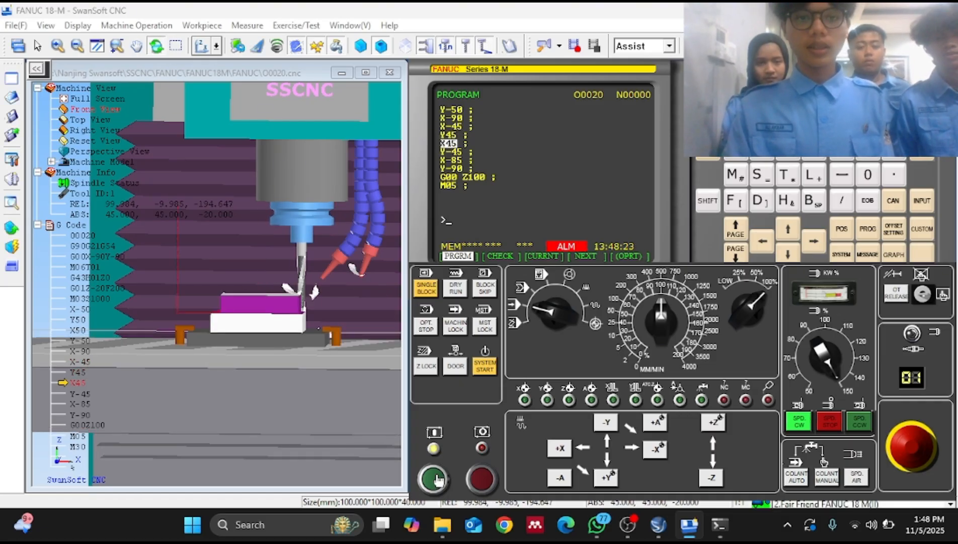
click(436, 479)
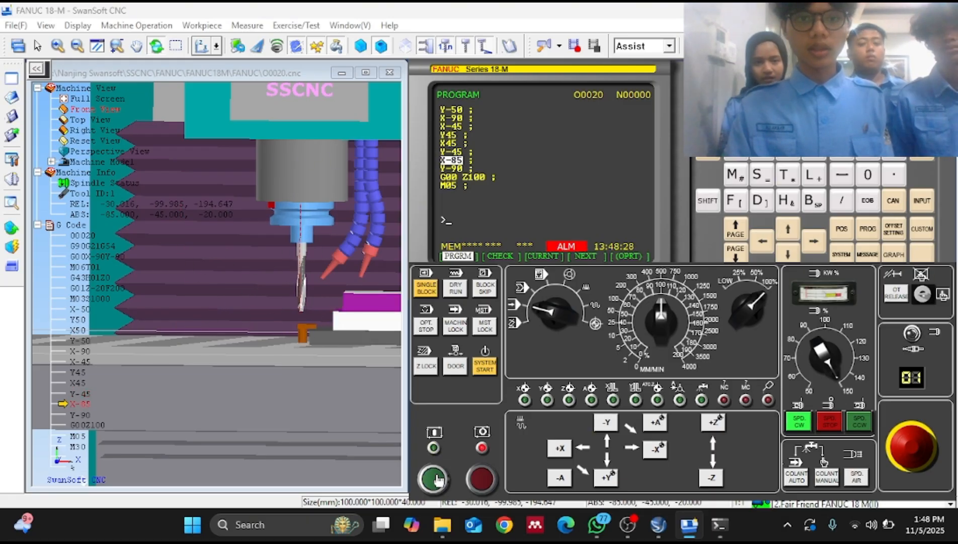
click(436, 478)
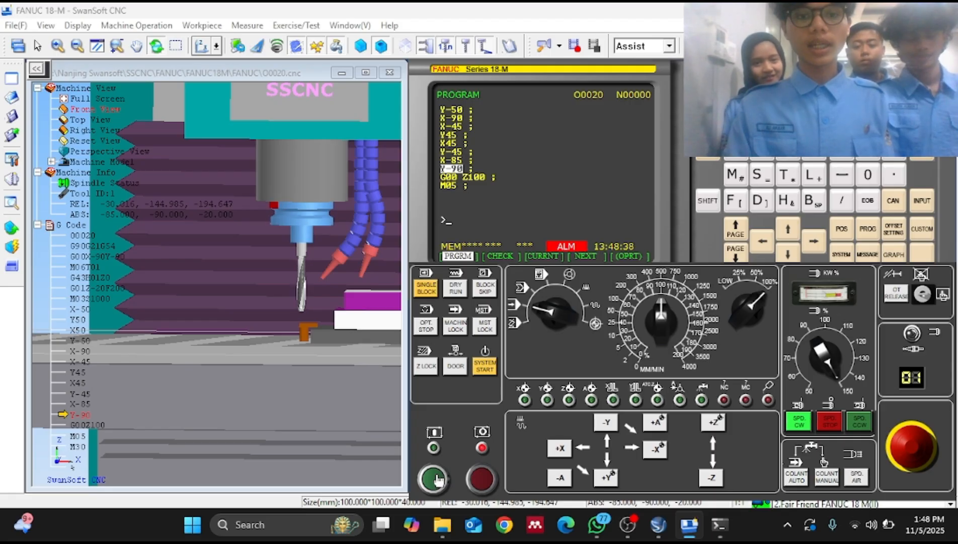
click(434, 478)
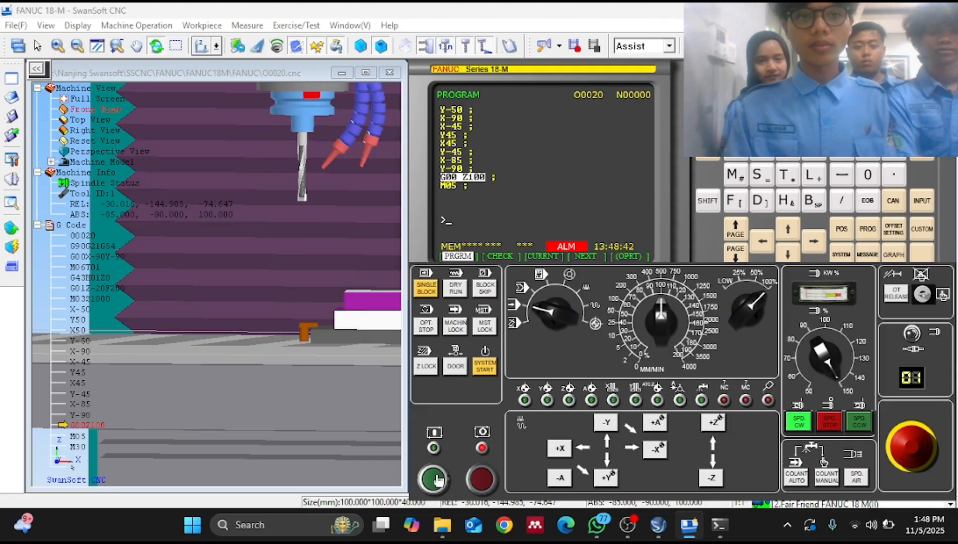
- Finish the current run of O0020 with M05, then rerun its opening blocks one at a time through M03 S1000
click(436, 479)
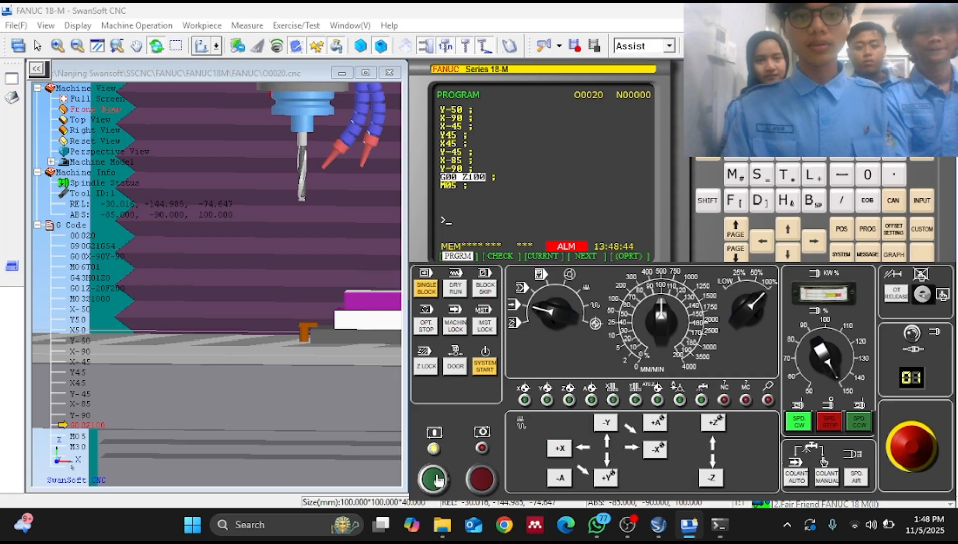
click(436, 478)
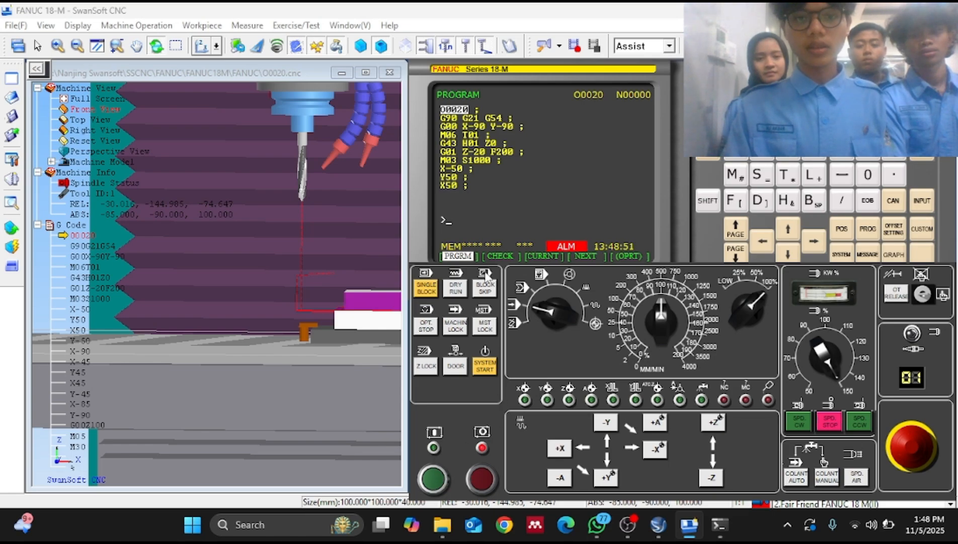
click(436, 480)
click(436, 480)
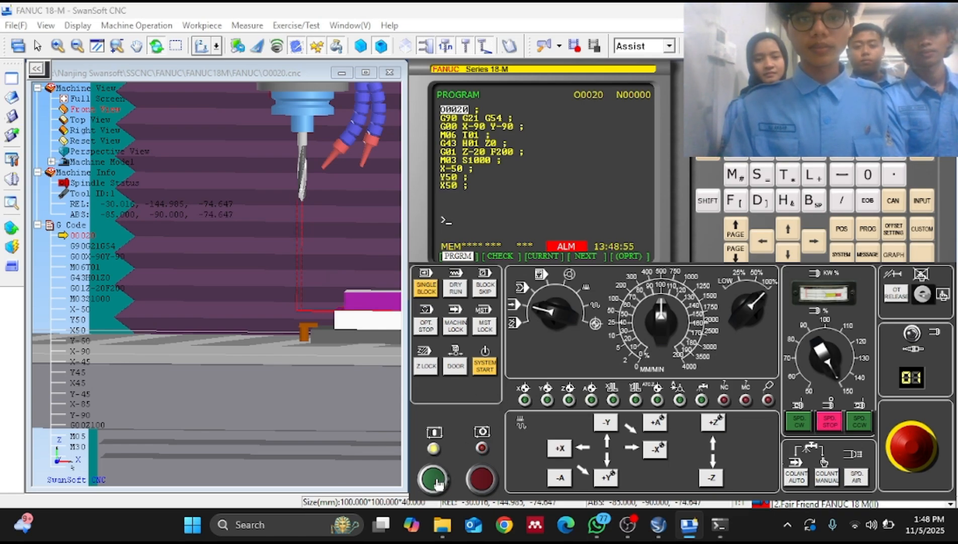
click(437, 479)
click(436, 479)
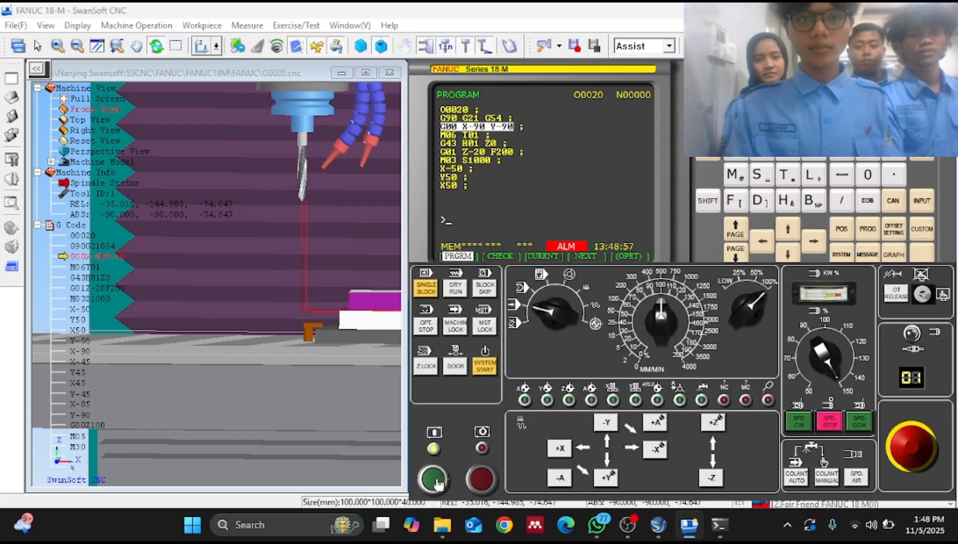
click(436, 480)
click(436, 479)
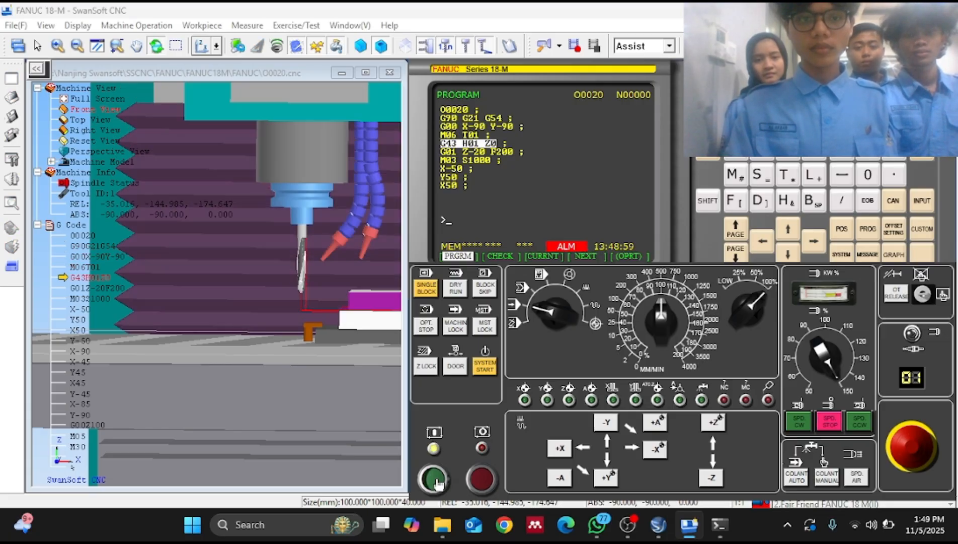
click(436, 480)
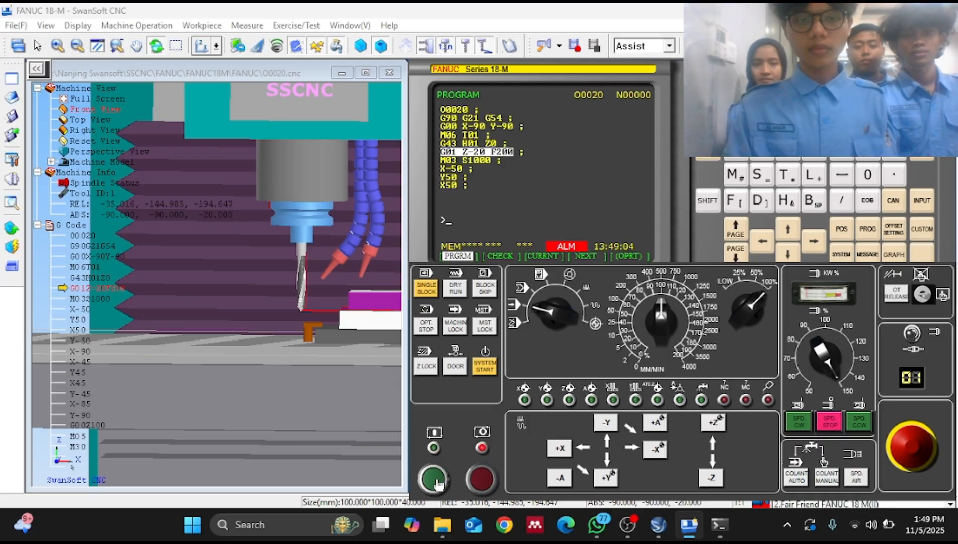
click(436, 481)
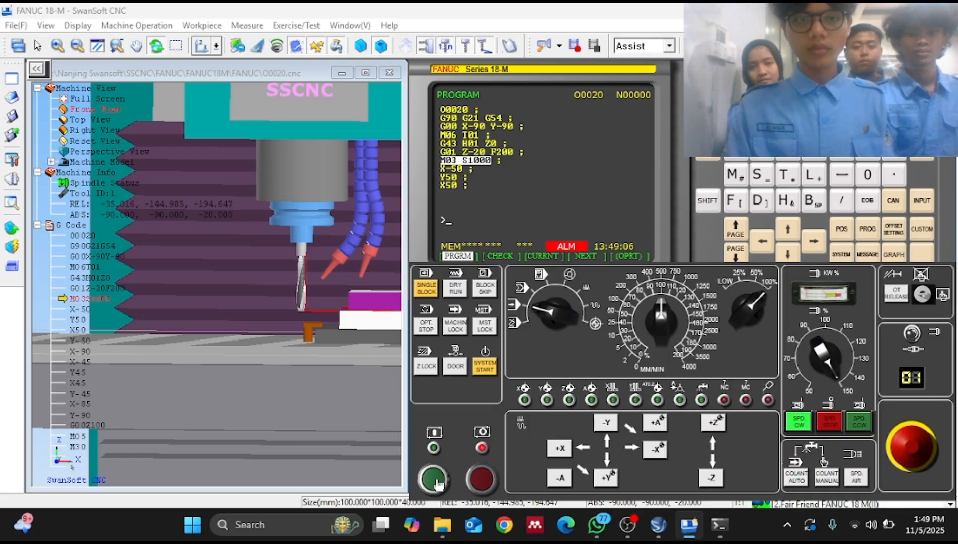
- Run the first contour pass again in single-block mode through X-50, Y50, X50, Y-50 and X-90
click(436, 481)
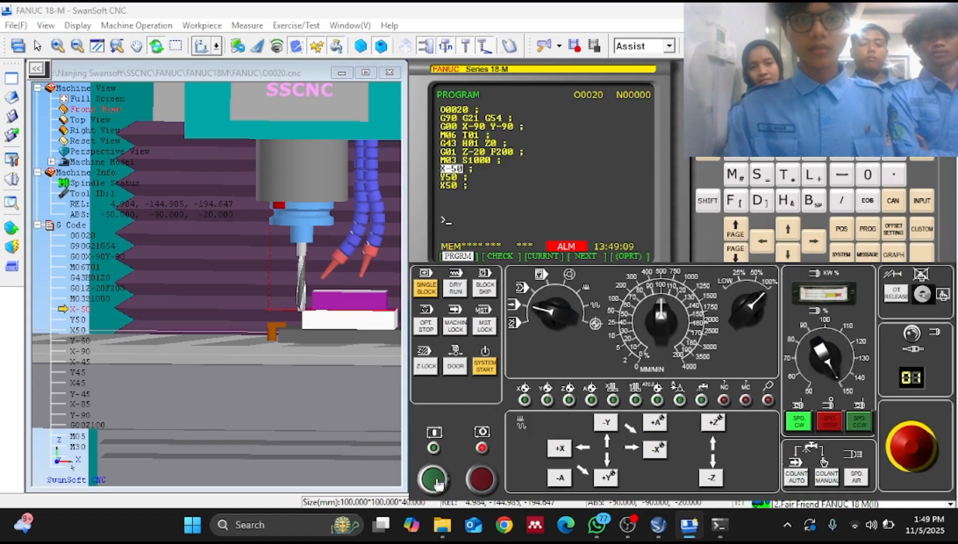
click(436, 481)
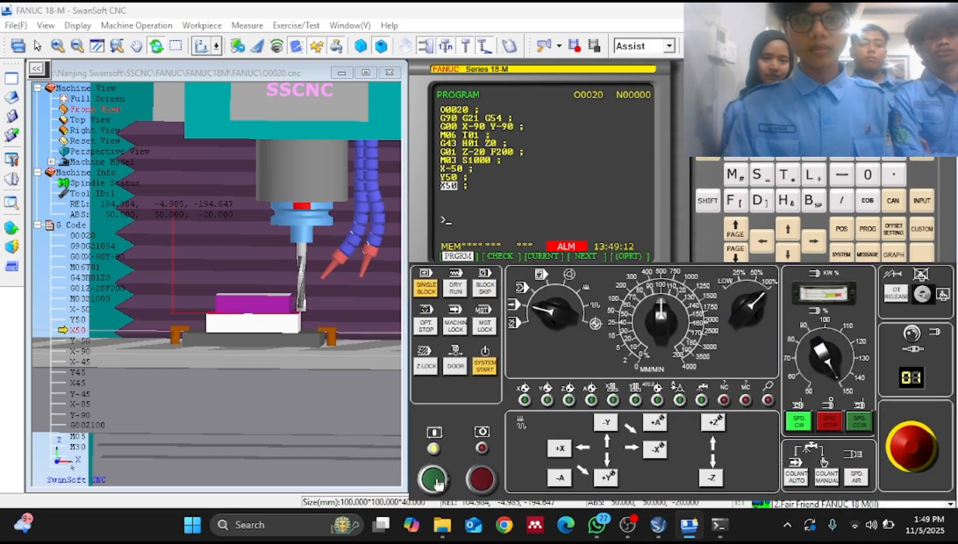
click(436, 481)
click(436, 481)
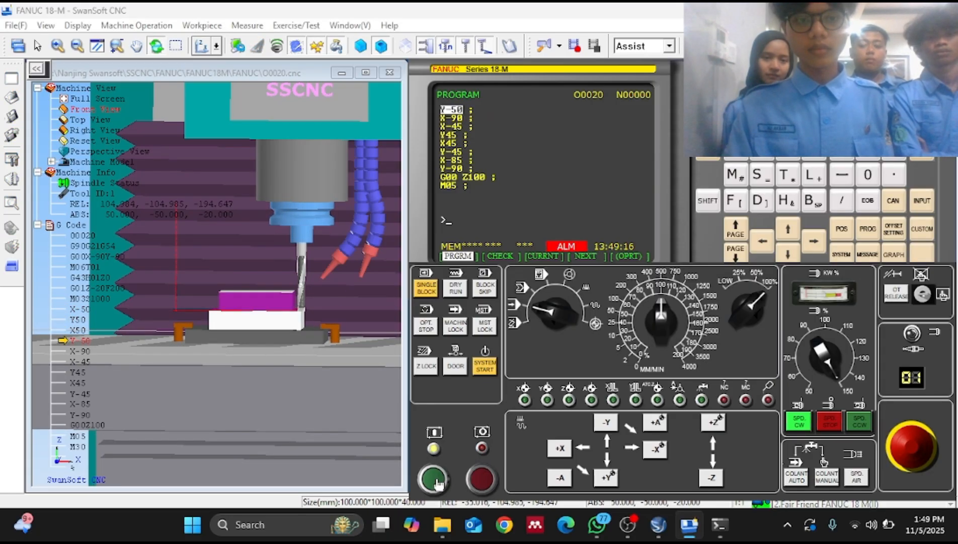
- Run the second contour pass again block by block from X-45 to Y-90, including the G00 Z100 retract and M05
click(436, 481)
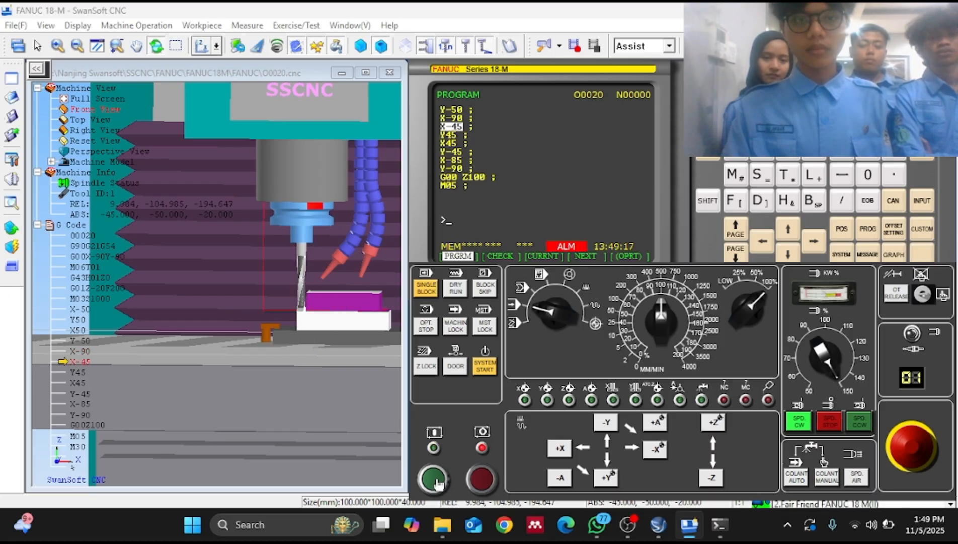
click(436, 481)
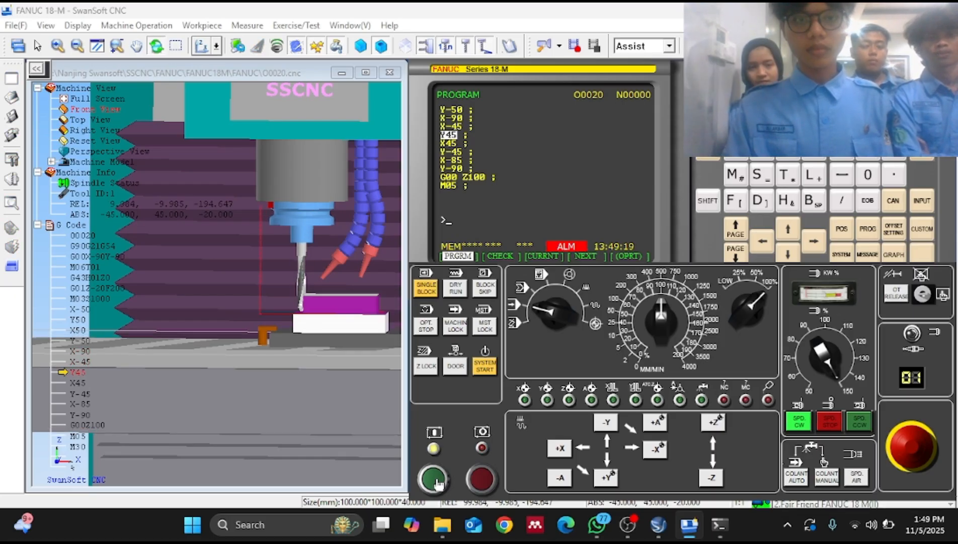
click(436, 481)
click(436, 481)
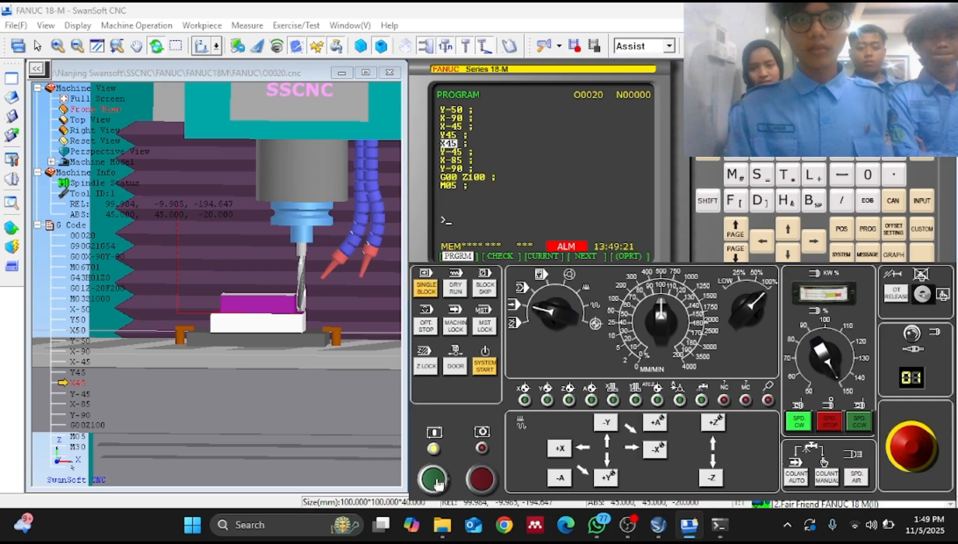
click(436, 482)
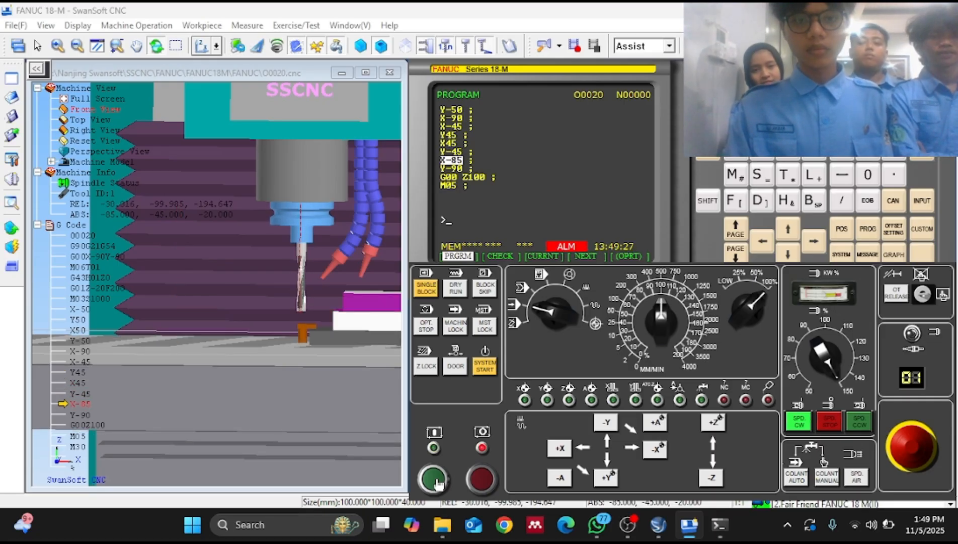
click(436, 482)
click(436, 482)
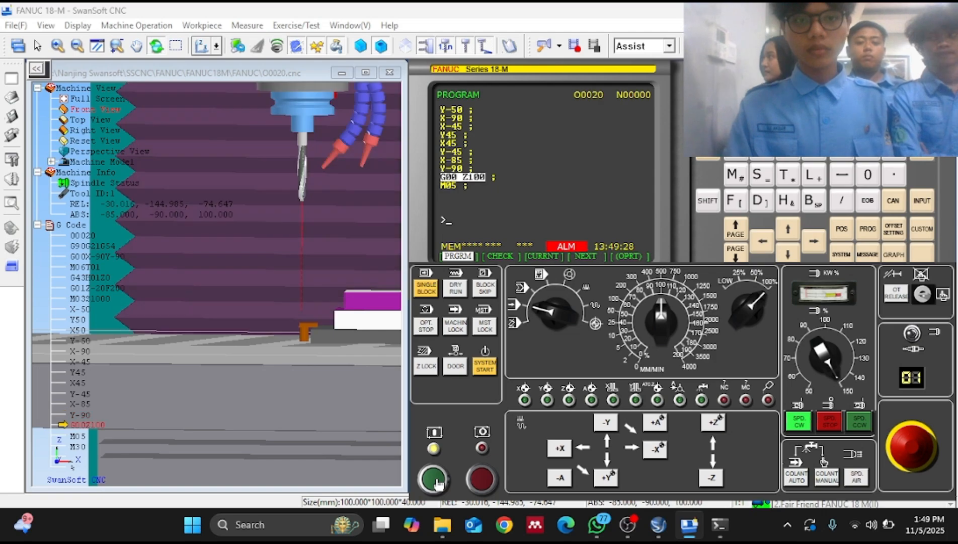
click(436, 481)
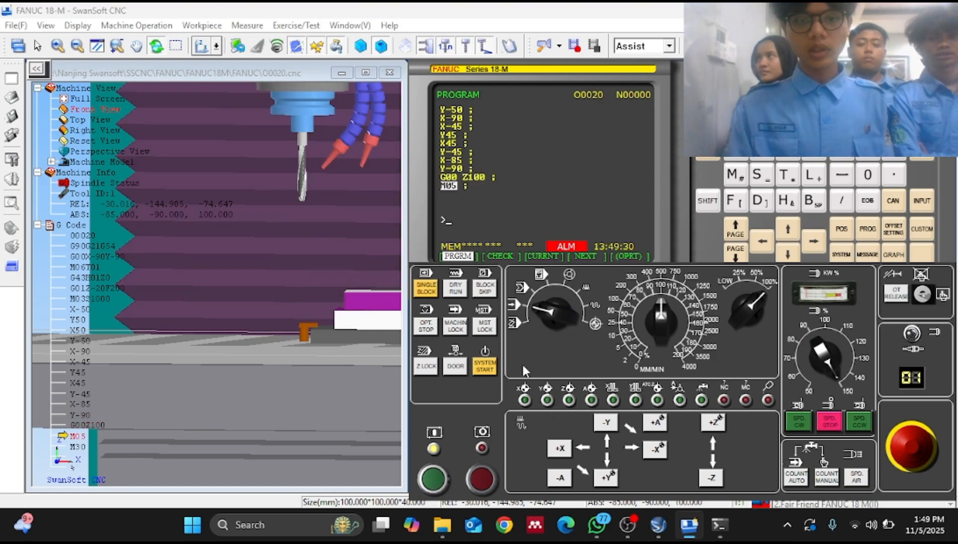
- Switch the machine to edit mode, place the cursor at the end of the M05 block and enter M30; as the text to insert
click(518, 326)
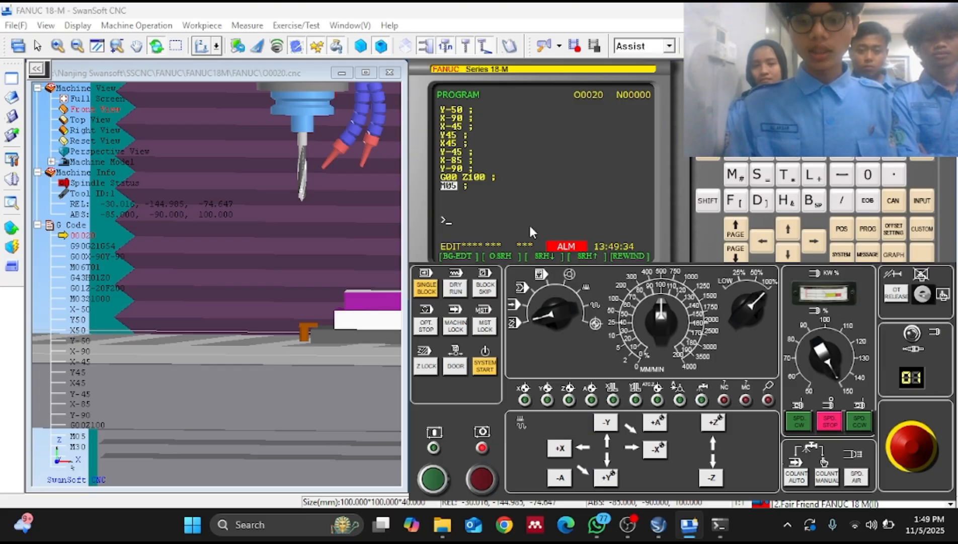
key(Right)
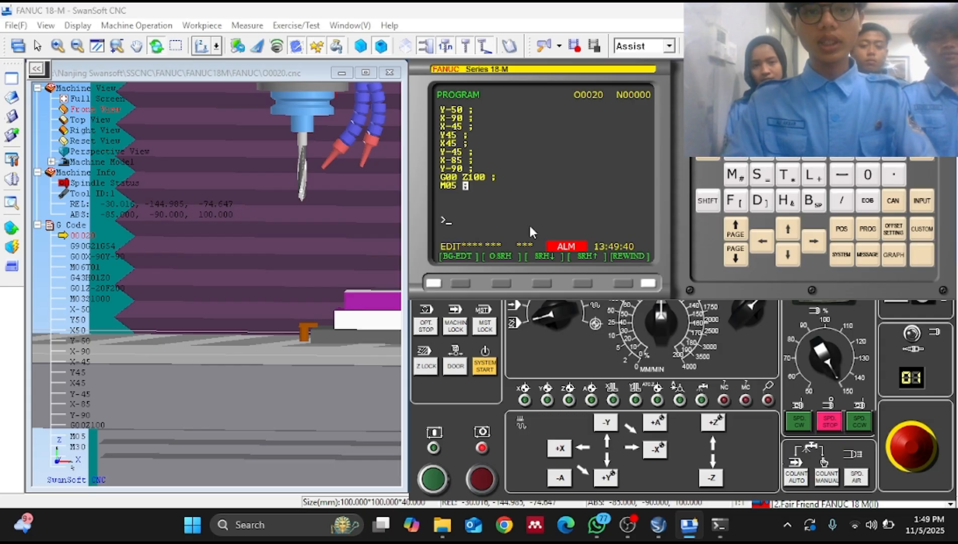
text(M30;)
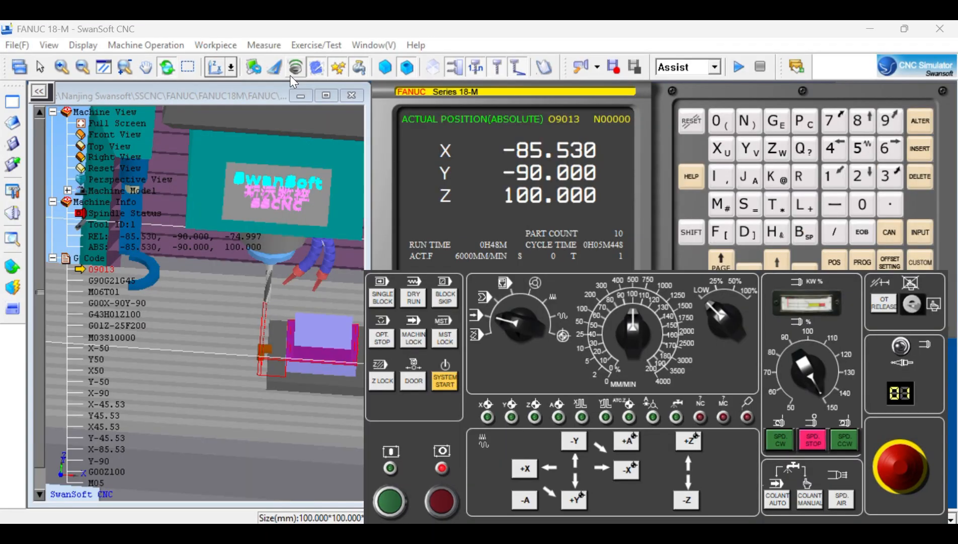
- Start a distance measurement with G54 as origin and examine the width of the workpiece's left ledge with the caliper
click(262, 46)
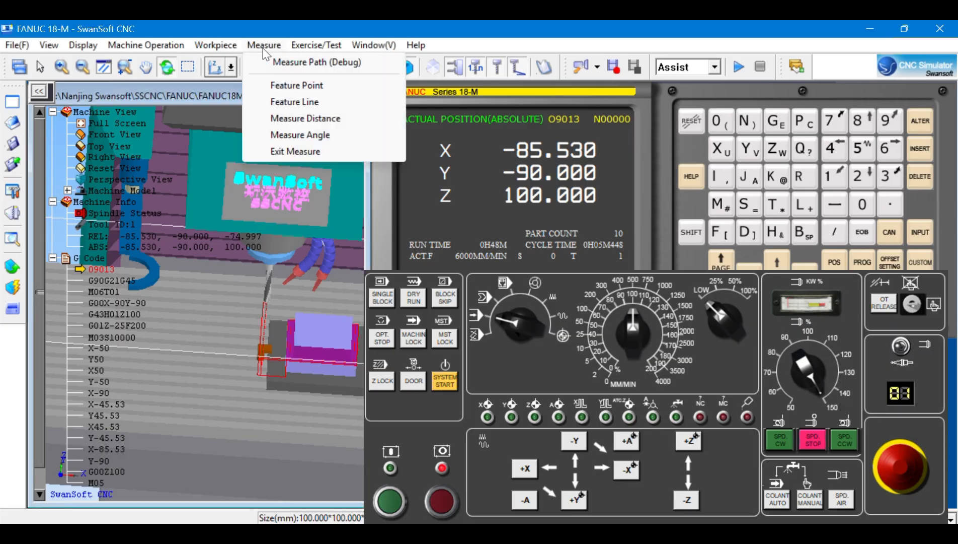
click(295, 120)
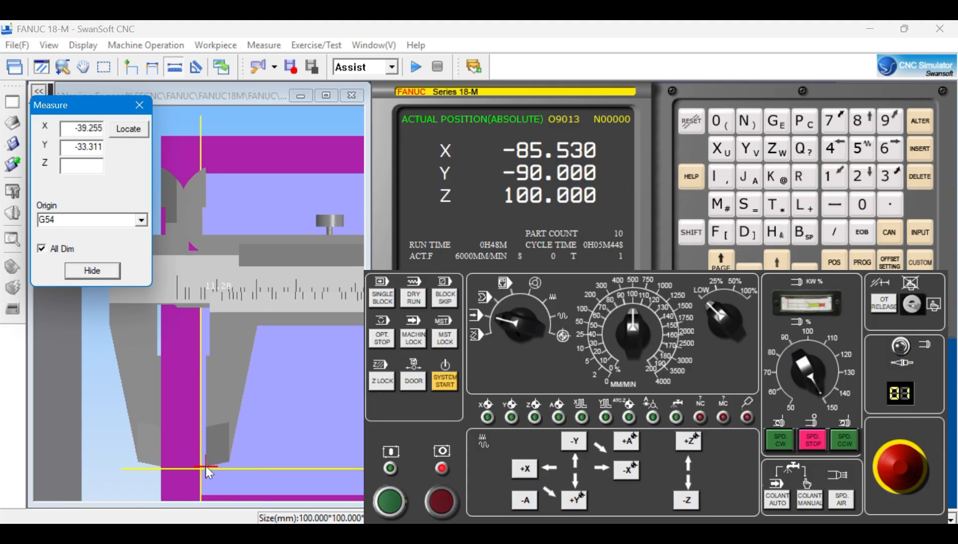
scroll(206, 466, up, 5)
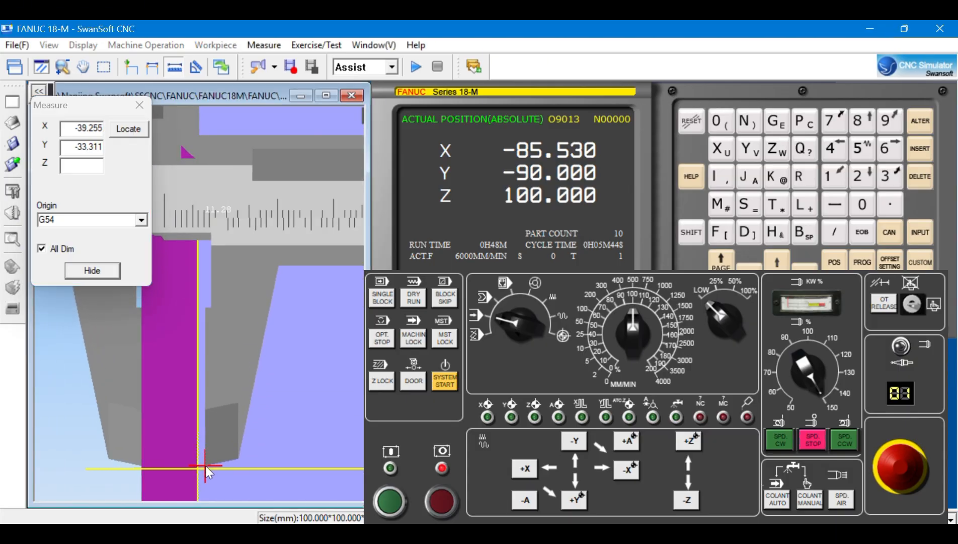
scroll(201, 474, down, 2)
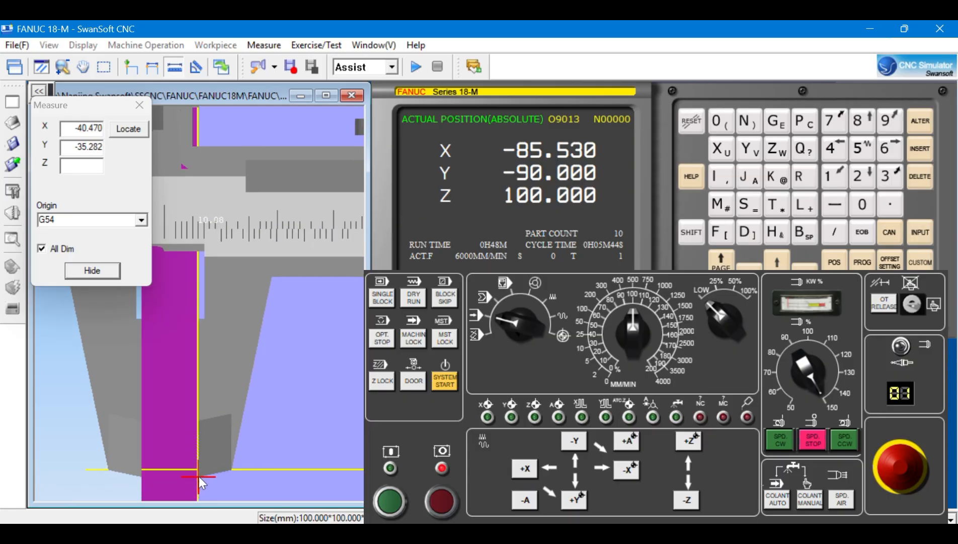
scroll(199, 476, up, 3)
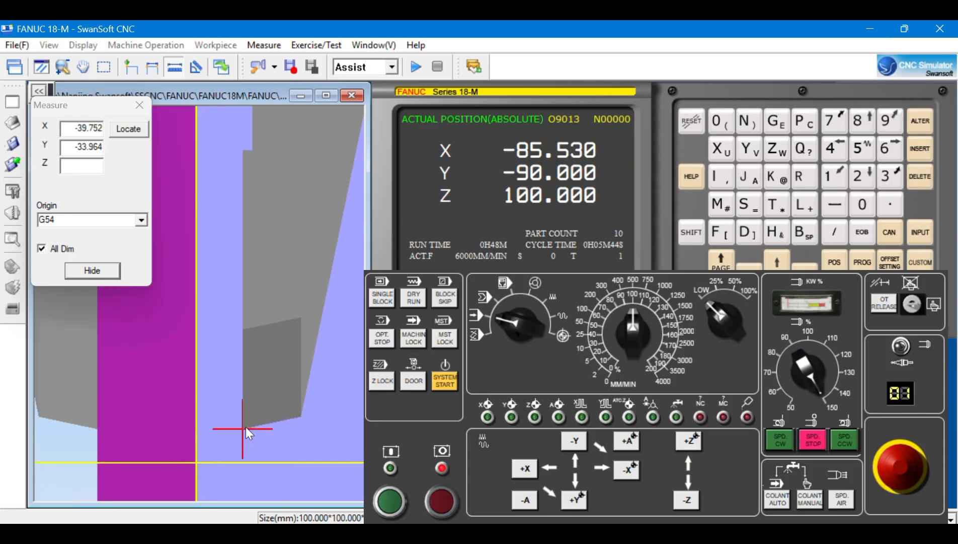
- Place measuring reference points beside the ledge and at the raised block's lower-left corner to check the ledge width there
click(256, 426)
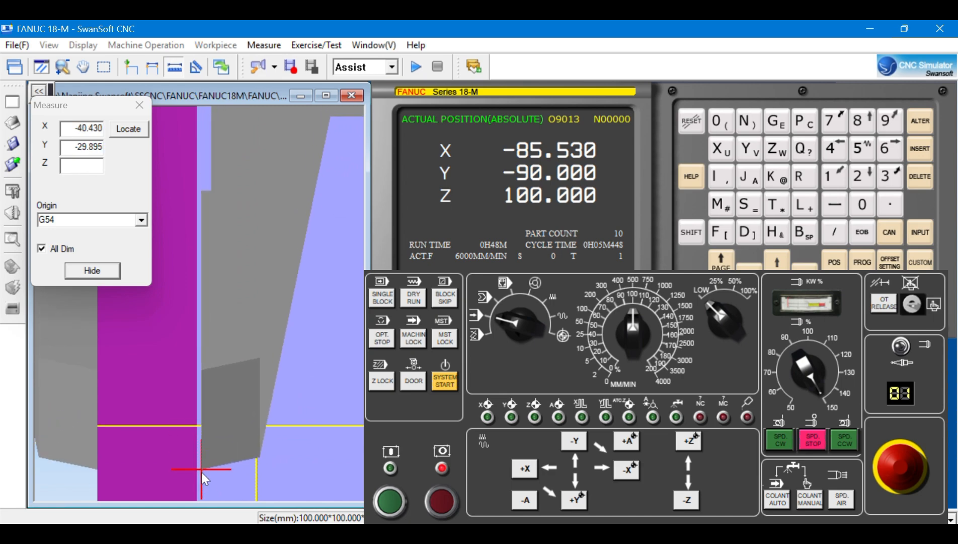
scroll(199, 497, down, 1)
scroll(206, 502, down, 2)
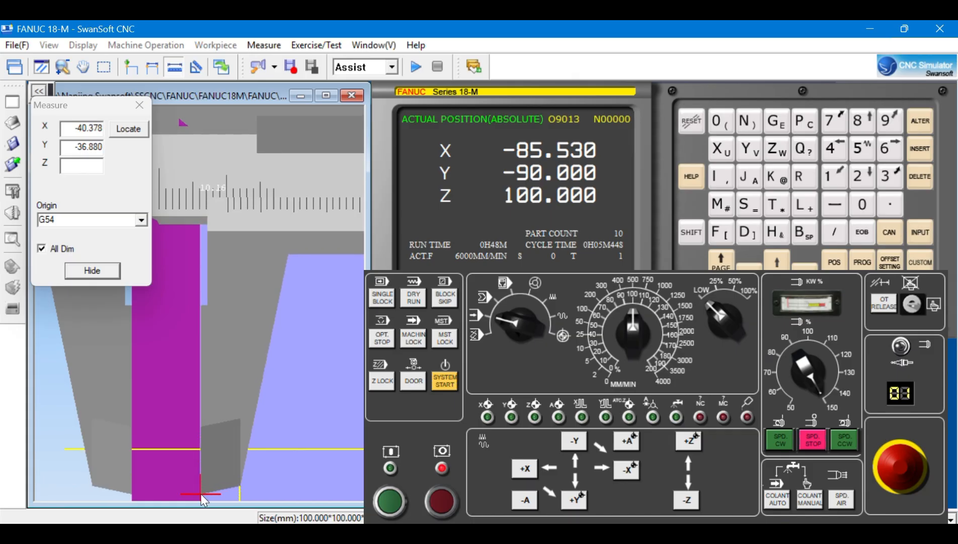
scroll(201, 494, up, 3)
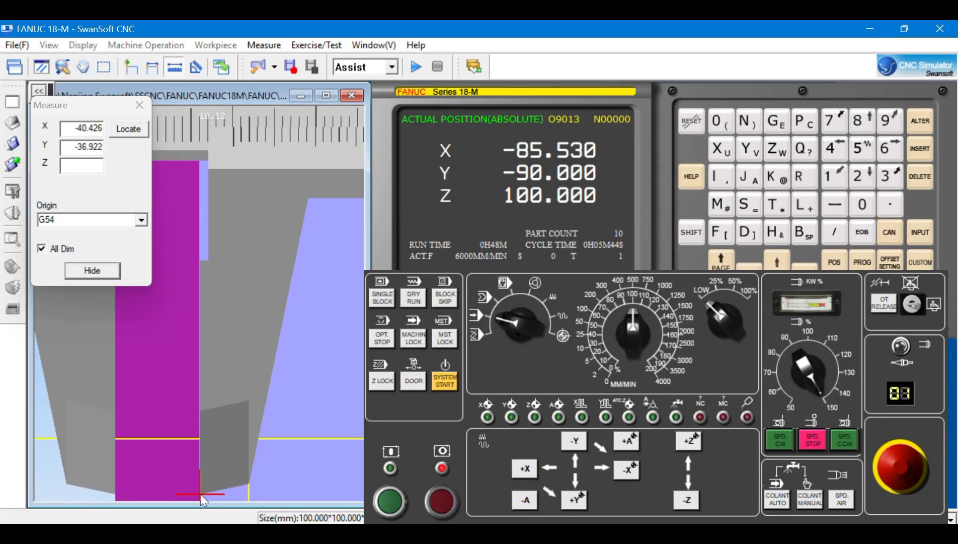
scroll(200, 492, up, 3)
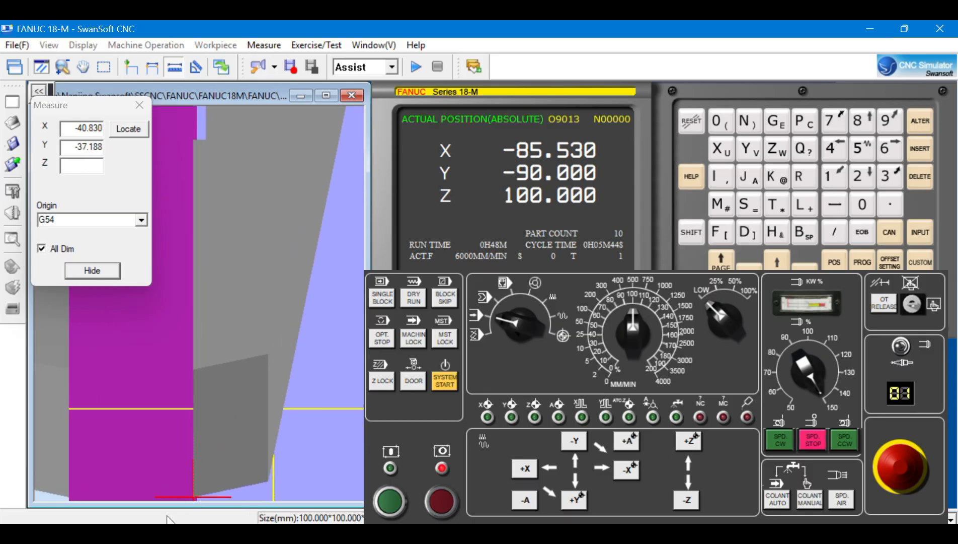
scroll(207, 407, down, 5)
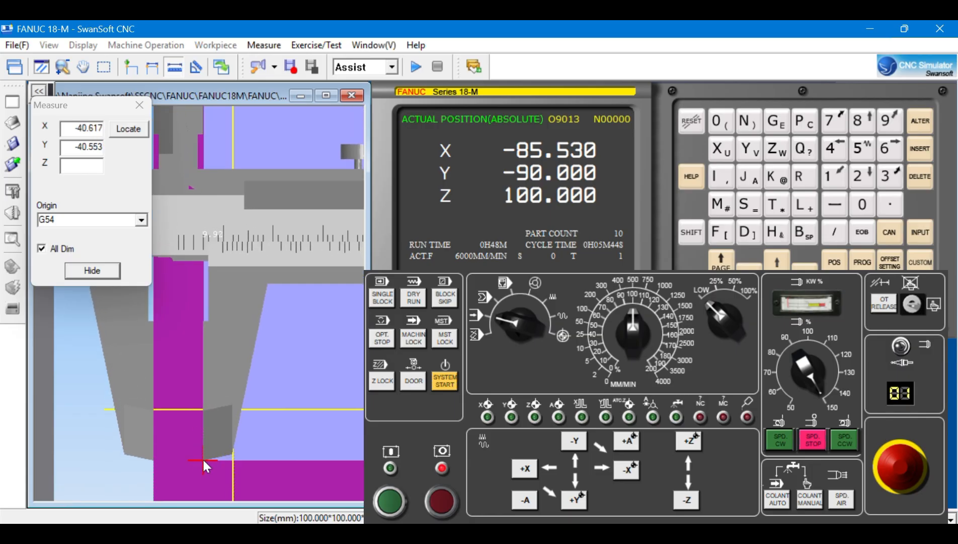
scroll(202, 458, up, 2)
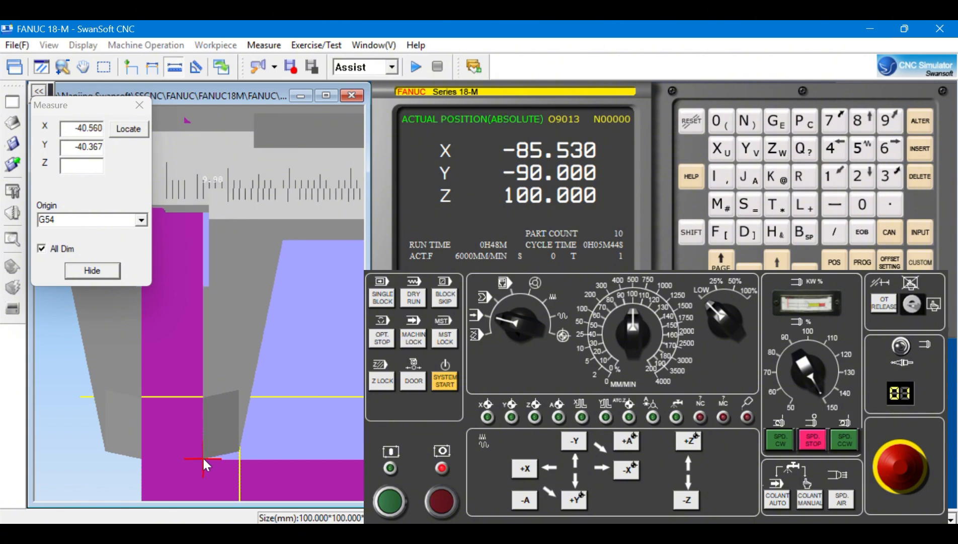
scroll(202, 456, up, 2)
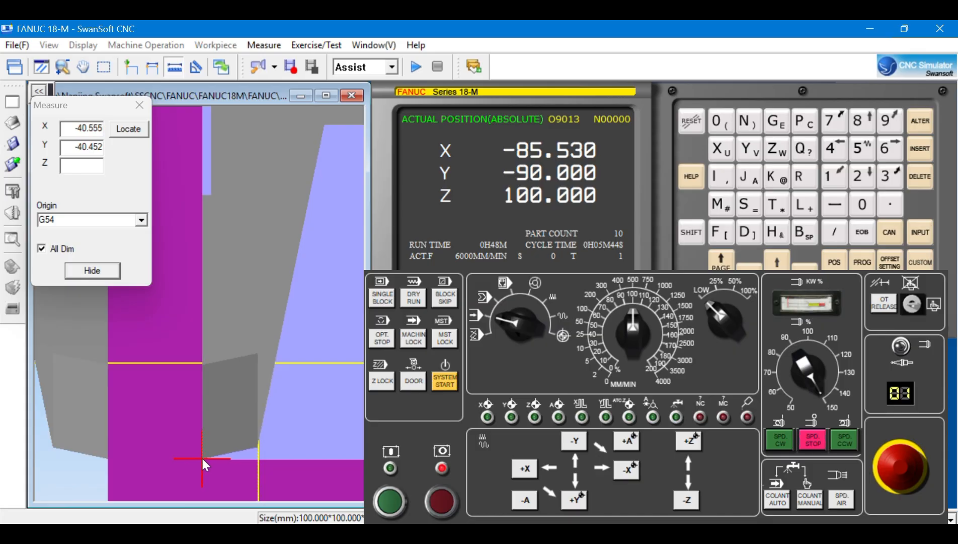
scroll(202, 458, down, 2)
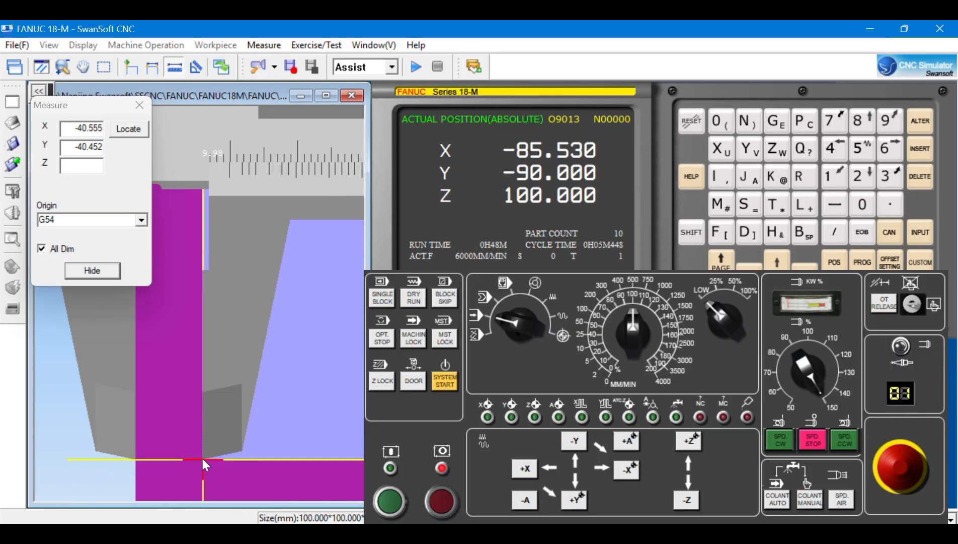
- Compare the caliper readings along the left ledge and across the whole workpiece, closing the measurement coordinate window
scroll(201, 456, down, 3)
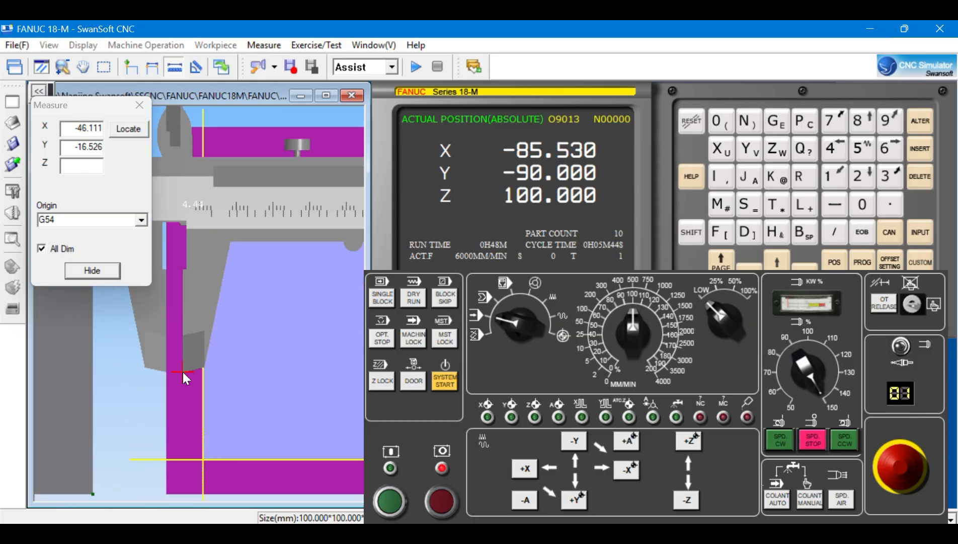
scroll(346, 246, down, 2)
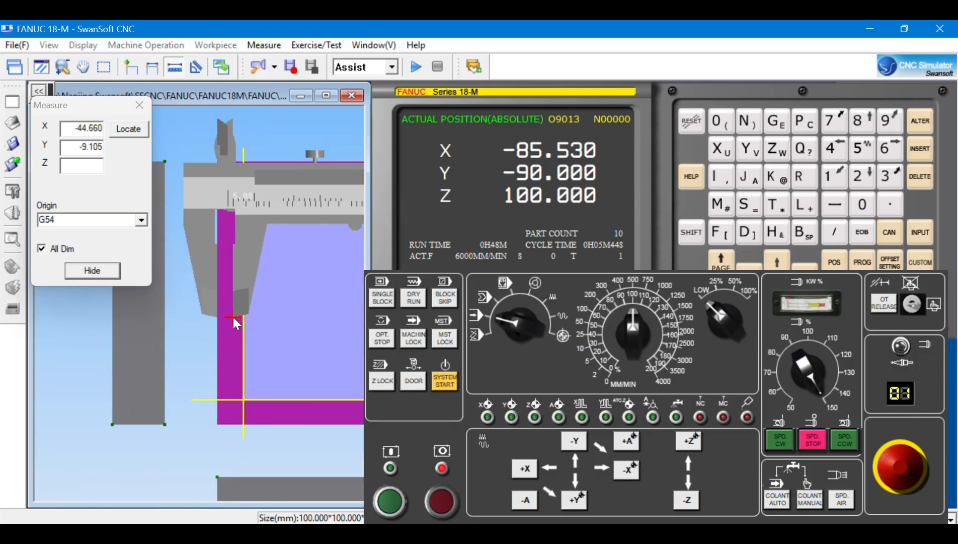
scroll(233, 317, down, 2)
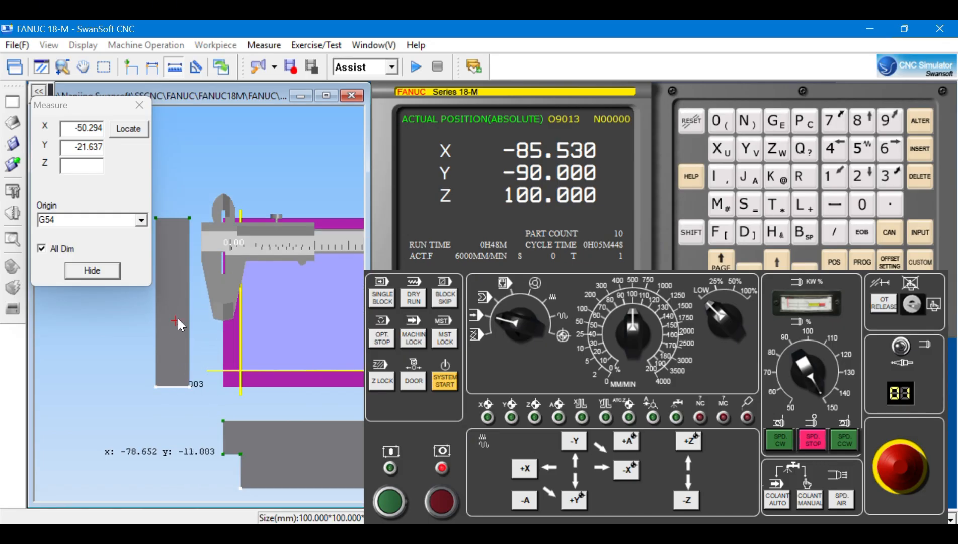
click(139, 105)
scroll(276, 295, down, 5)
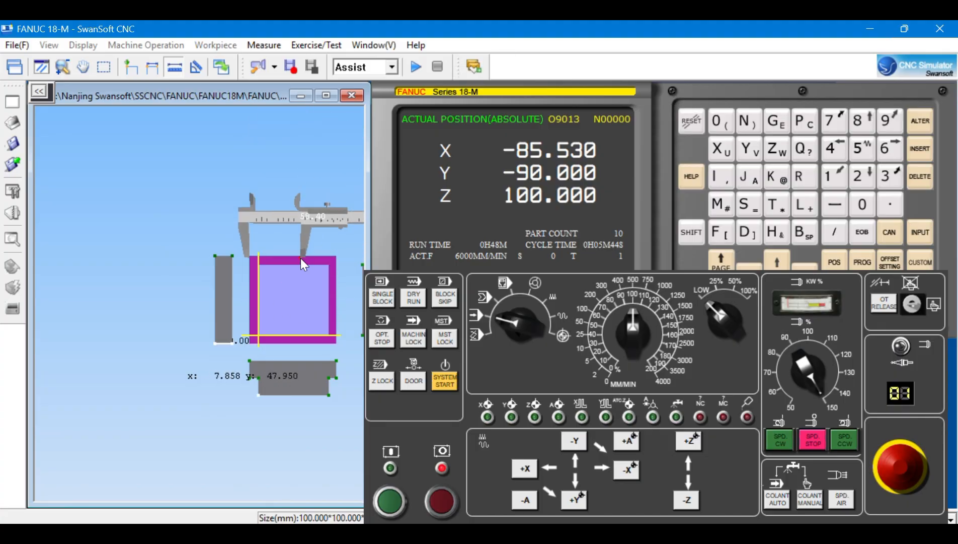
scroll(300, 262, up, 1)
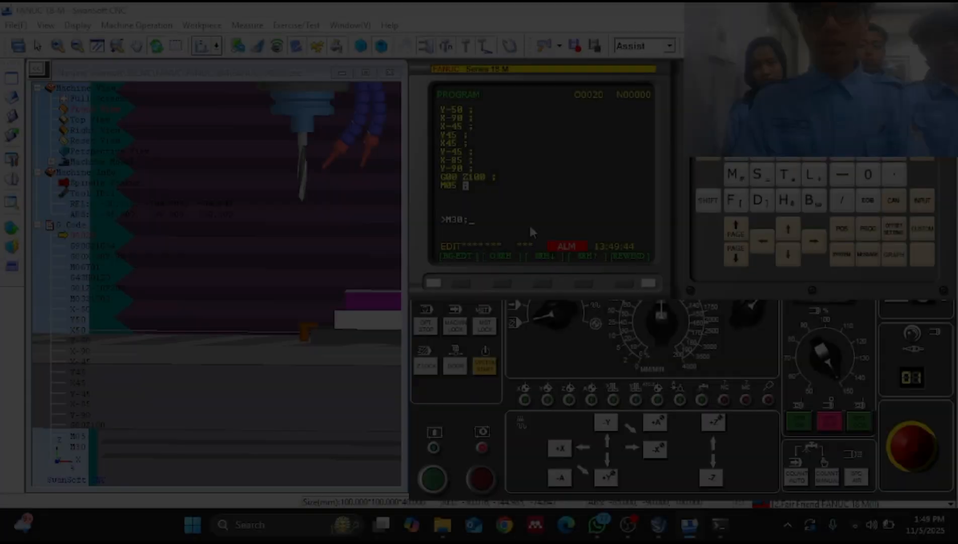
- Insert the entered M30 block after M05 in program O0020 and bring the machine operator panel back into view
key(Insert)
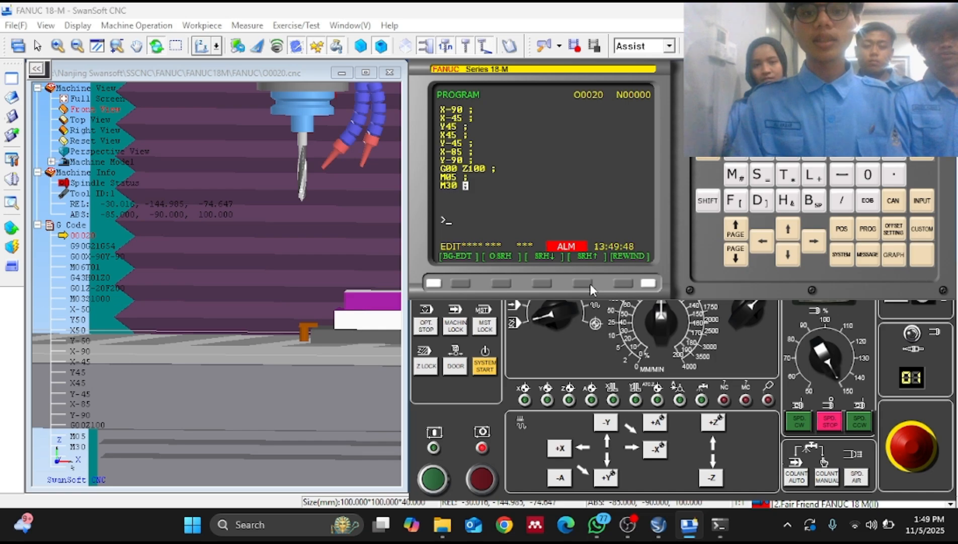
click(558, 350)
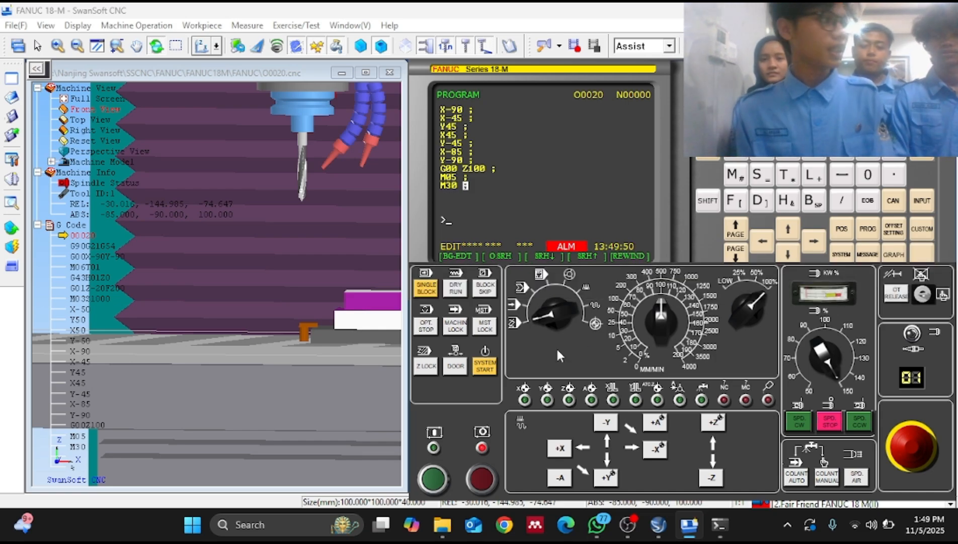